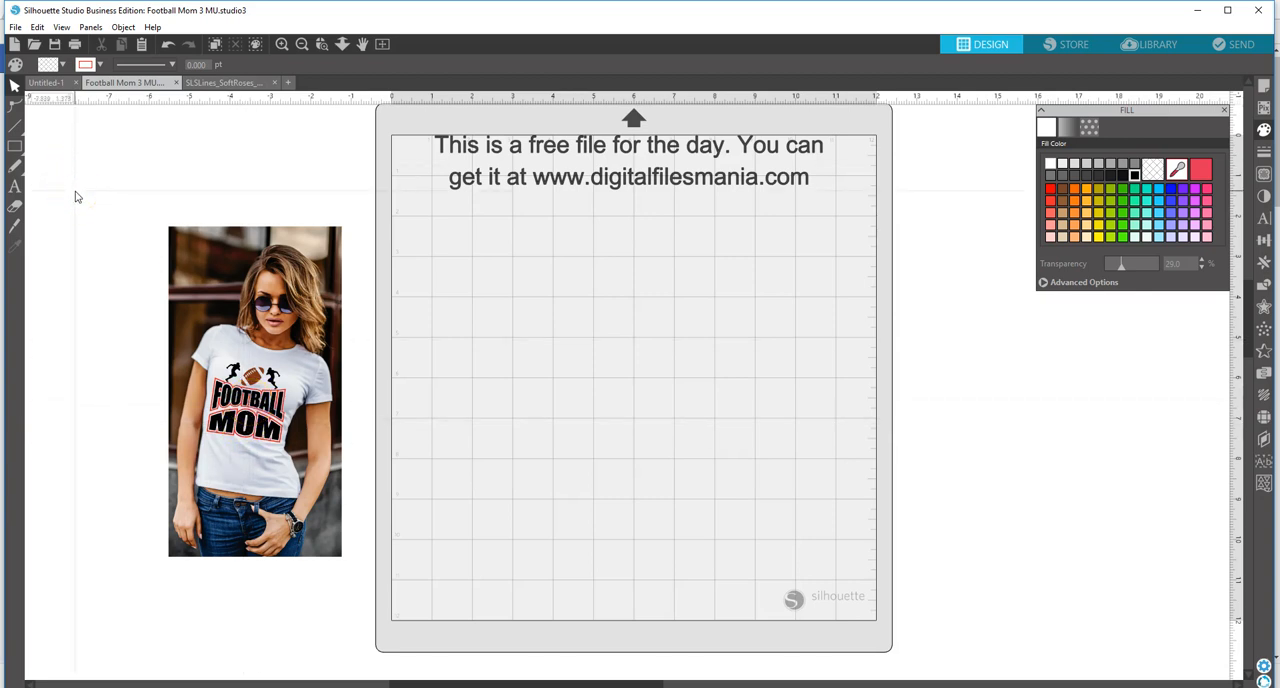
# Step: Open the first rose arrangement image, SLSLines_SoftRoses_Arrangement1, from the Pretty-Pink-Roses-Watercolors (1) folder
pyautogui.click(14, 28)
pyautogui.click(65, 82)
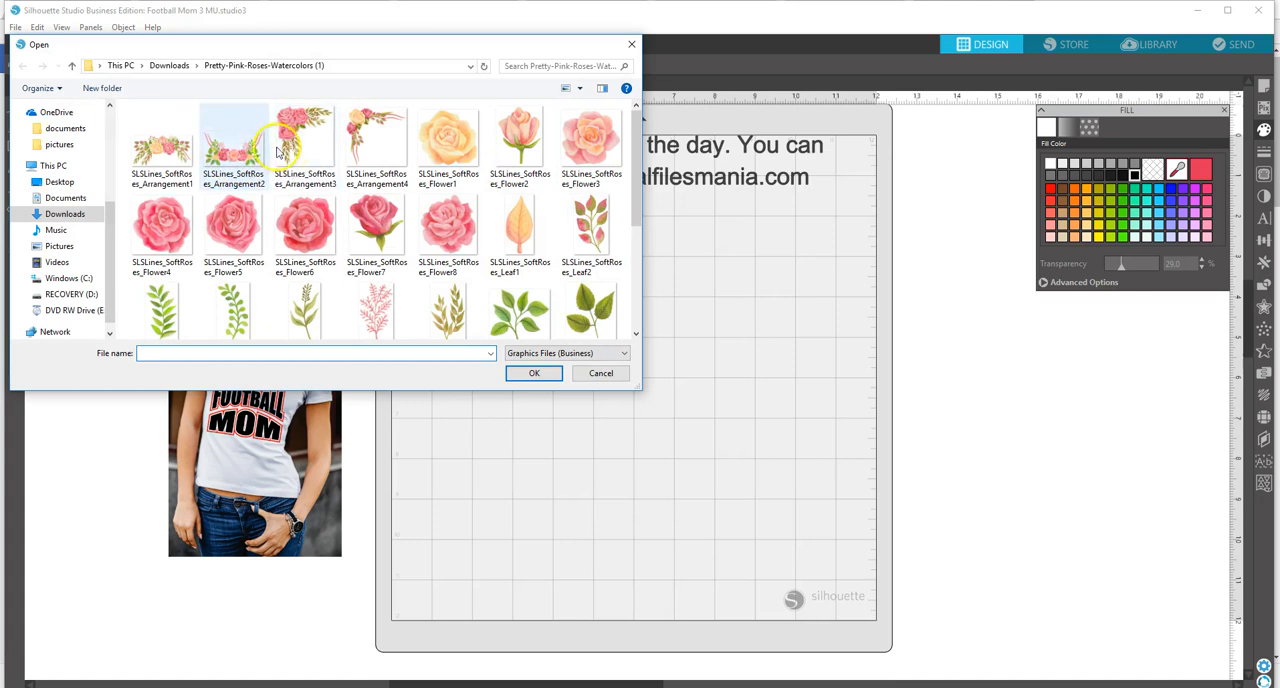
pyautogui.click(177, 155)
pyautogui.click(534, 376)
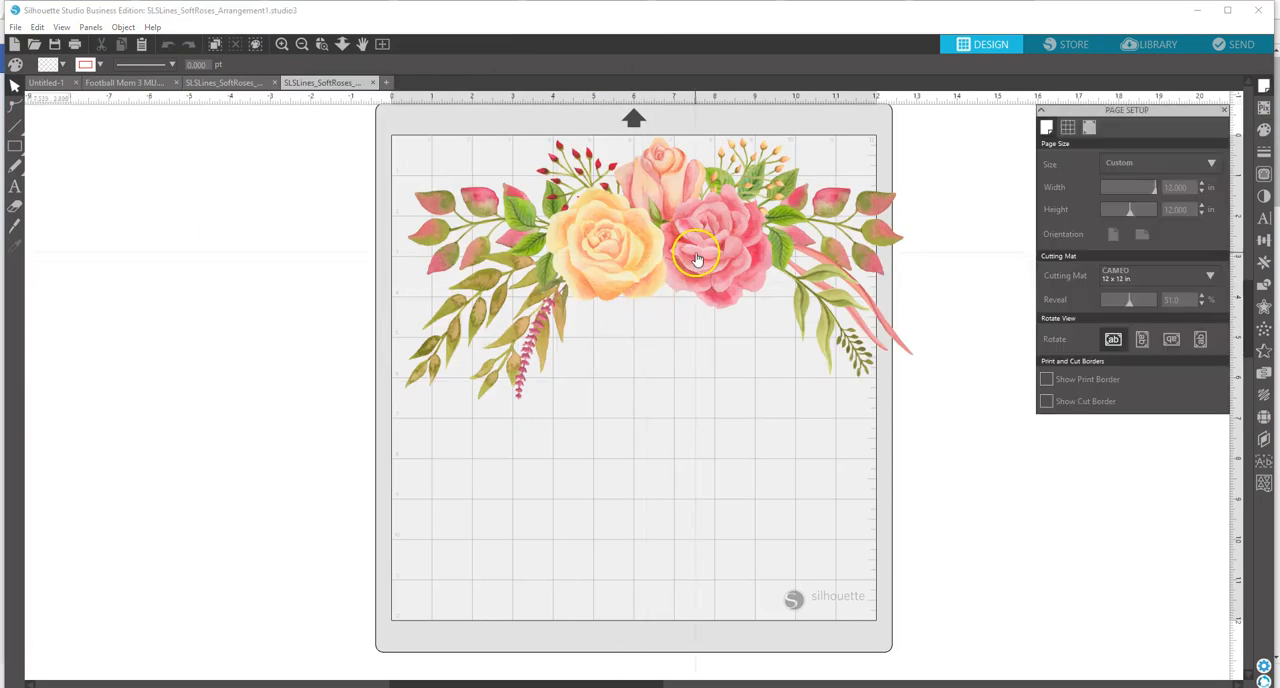
# Step: Copy the rose arrangement and paste it into the Football Mom 3 MU document
pyautogui.rightClick(697, 258)
pyautogui.click(738, 314)
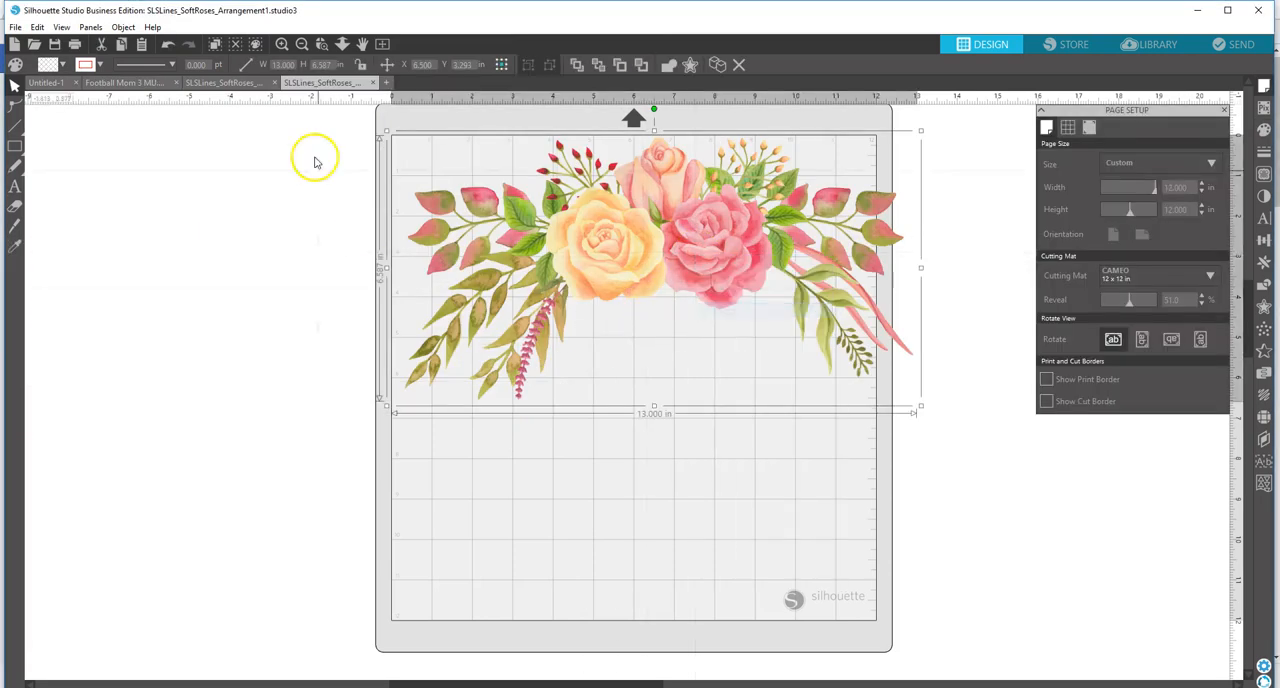
pyautogui.click(245, 82)
pyautogui.hotkey('ctrl', 'a')
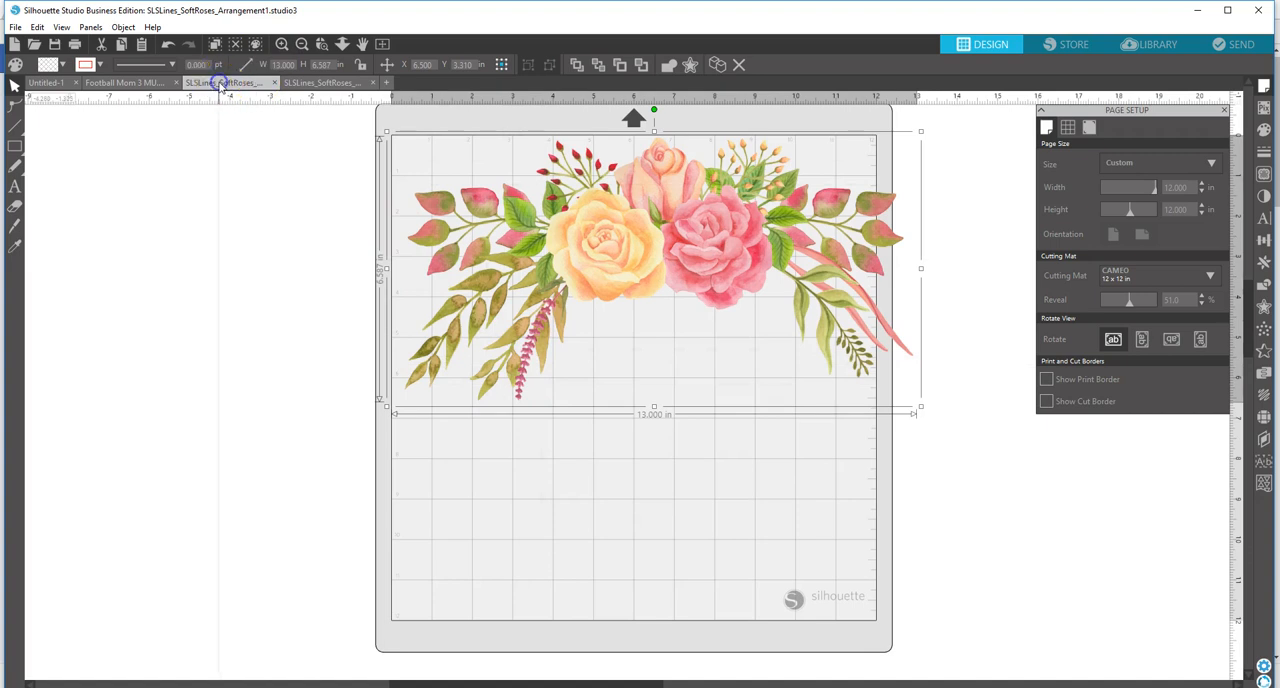
pyautogui.click(143, 84)
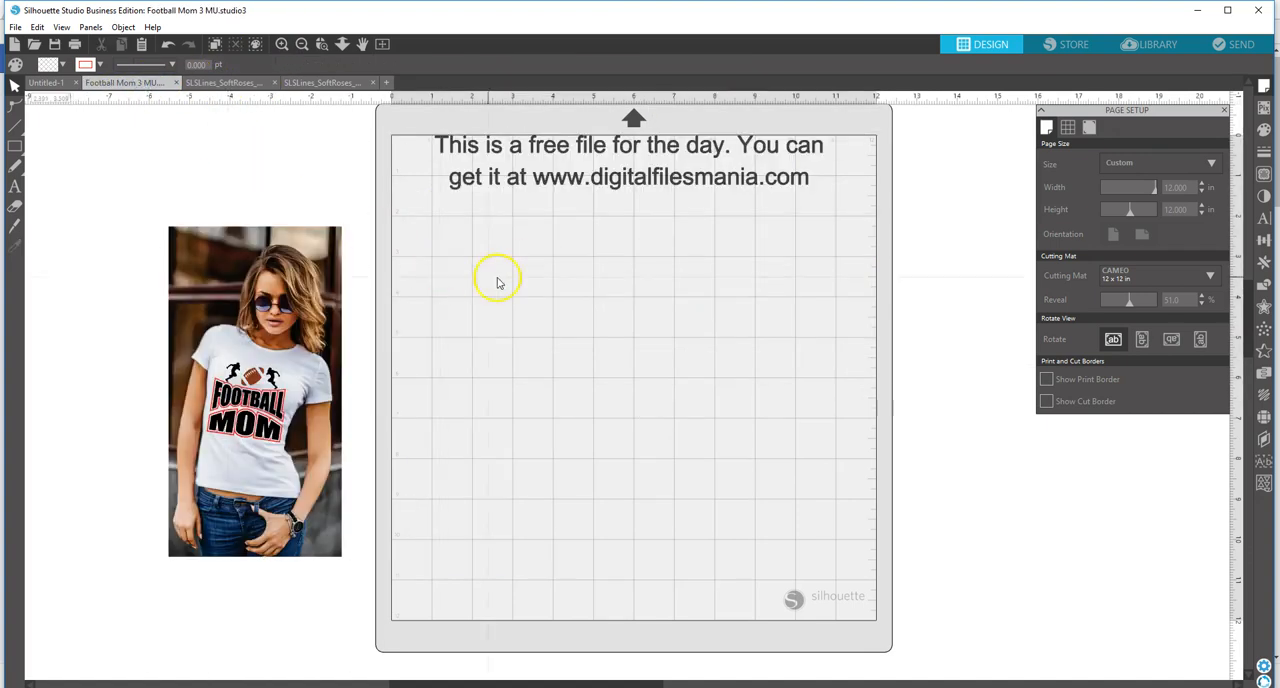
pyautogui.rightClick(552, 317)
pyautogui.click(577, 384)
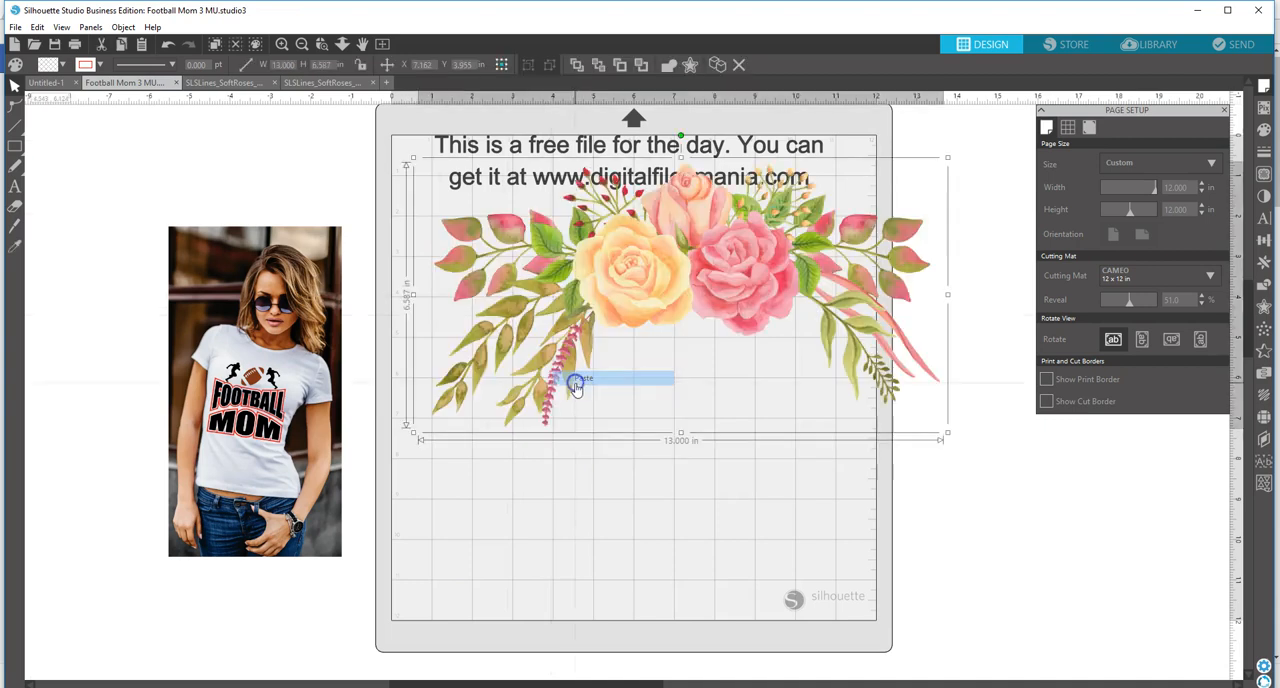
# Step: Scale the pasted arrangement to about 9.82 in wide and place it below the text, shifting the shirt photo slightly down and outward
pyautogui.moveTo(674, 289); pyautogui.dragTo(609, 265)
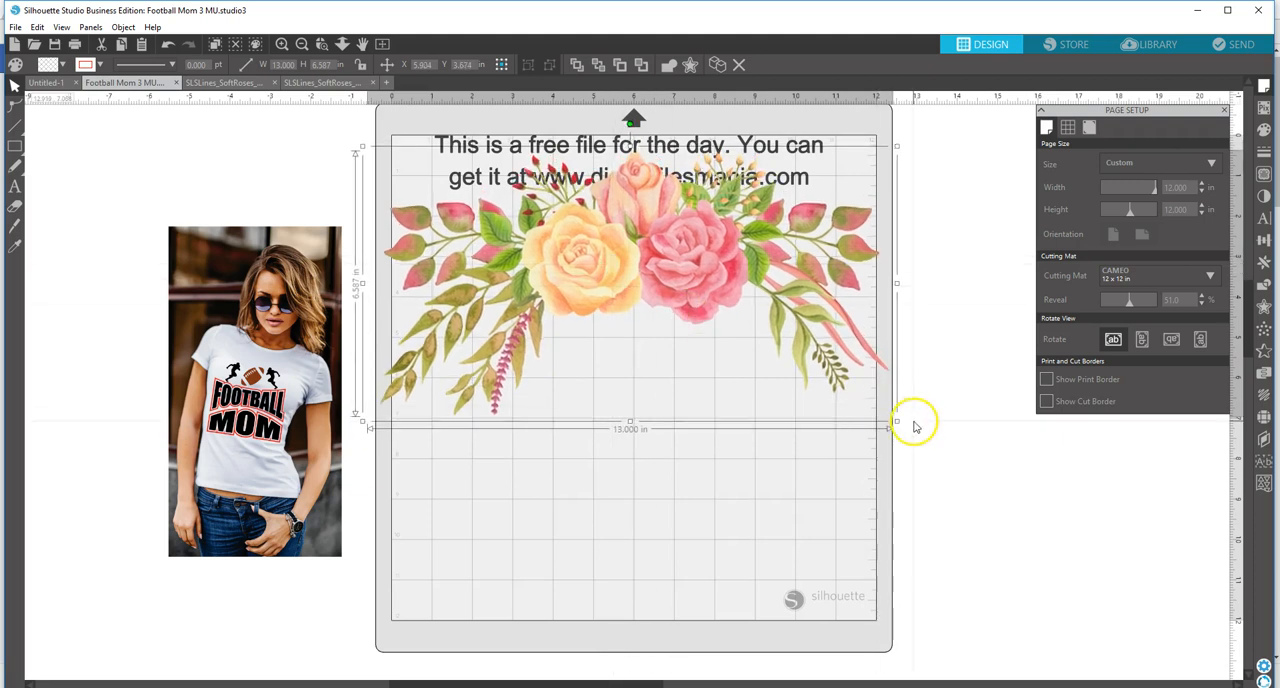
pyautogui.moveTo(897, 419); pyautogui.dragTo(772, 338)
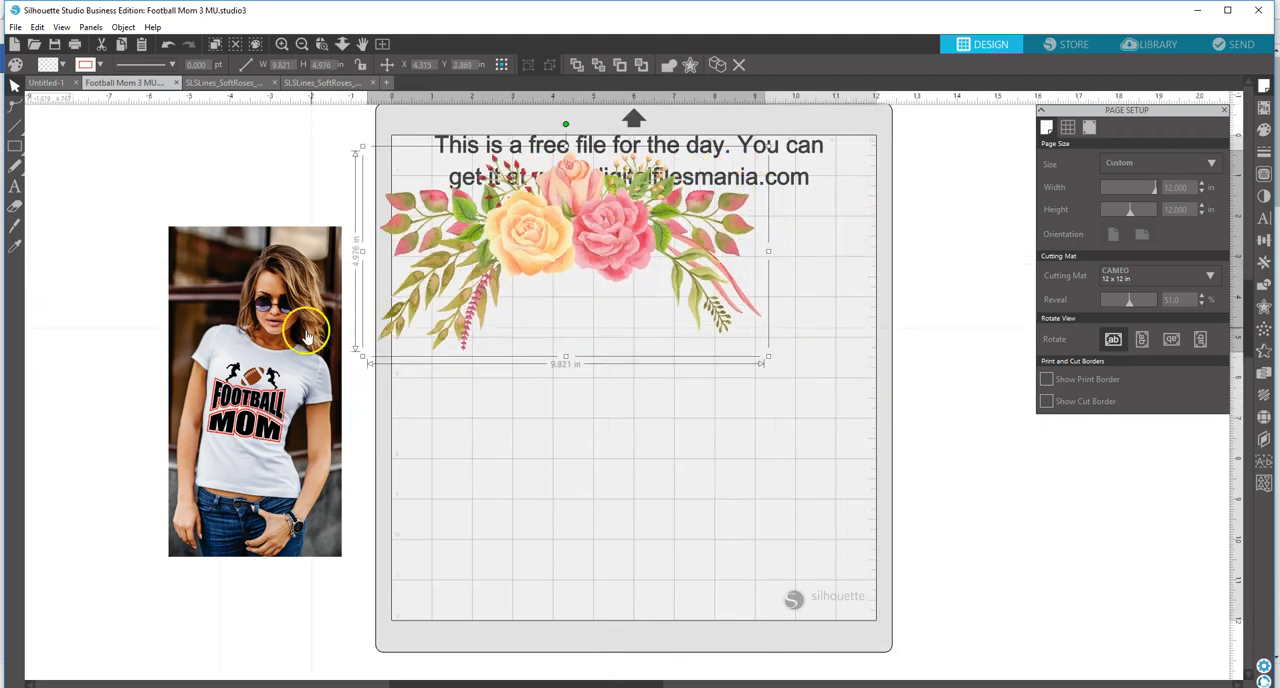
pyautogui.moveTo(550, 264); pyautogui.dragTo(595, 307)
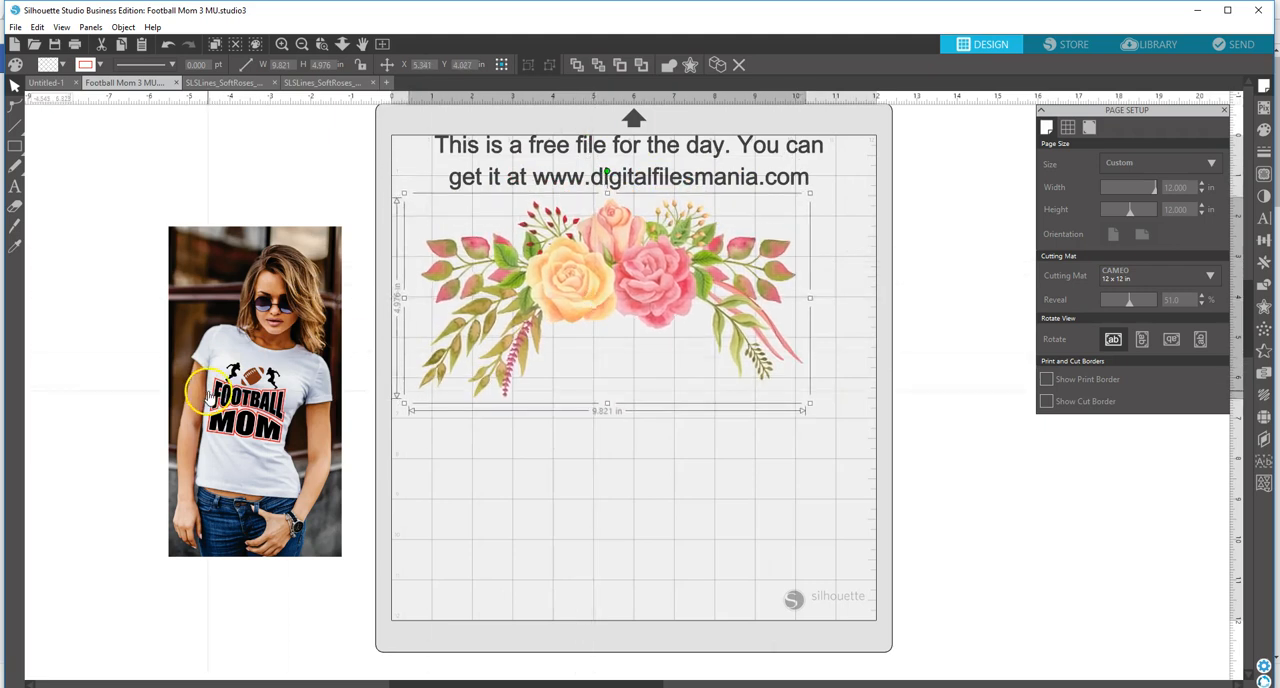
pyautogui.moveTo(215, 385); pyautogui.dragTo(193, 440)
pyautogui.moveTo(611, 286); pyautogui.dragTo(636, 288)
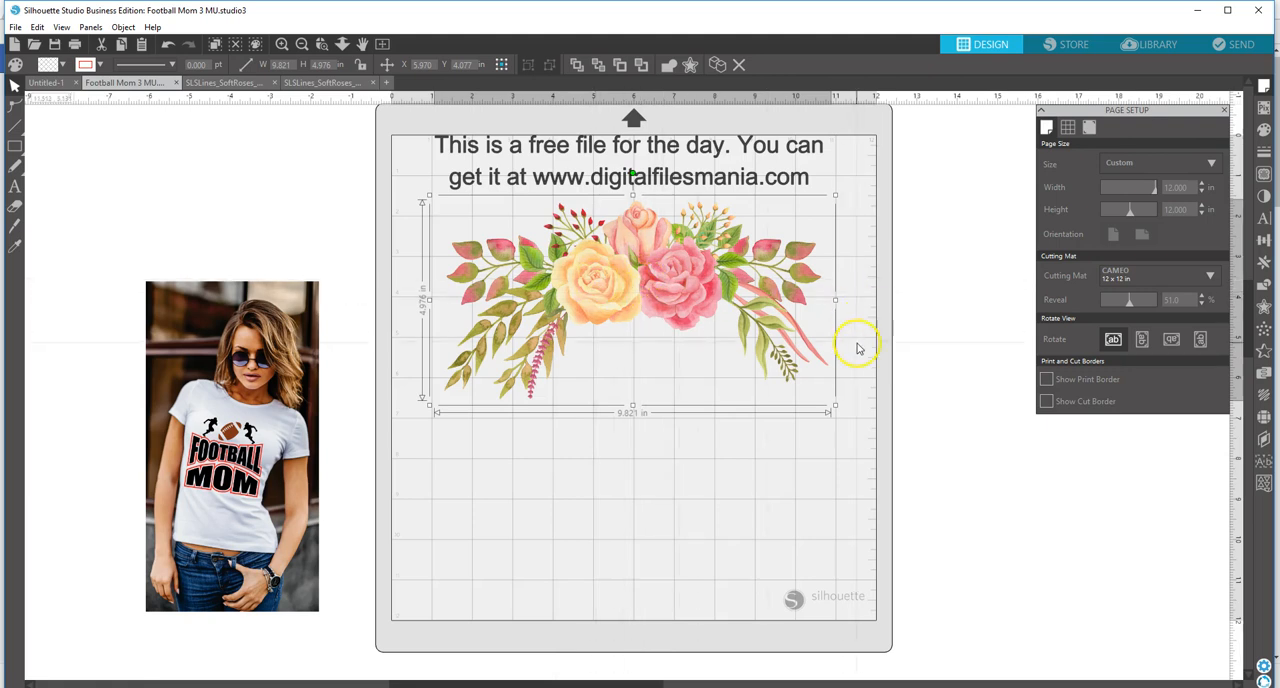
pyautogui.click(1262, 307)
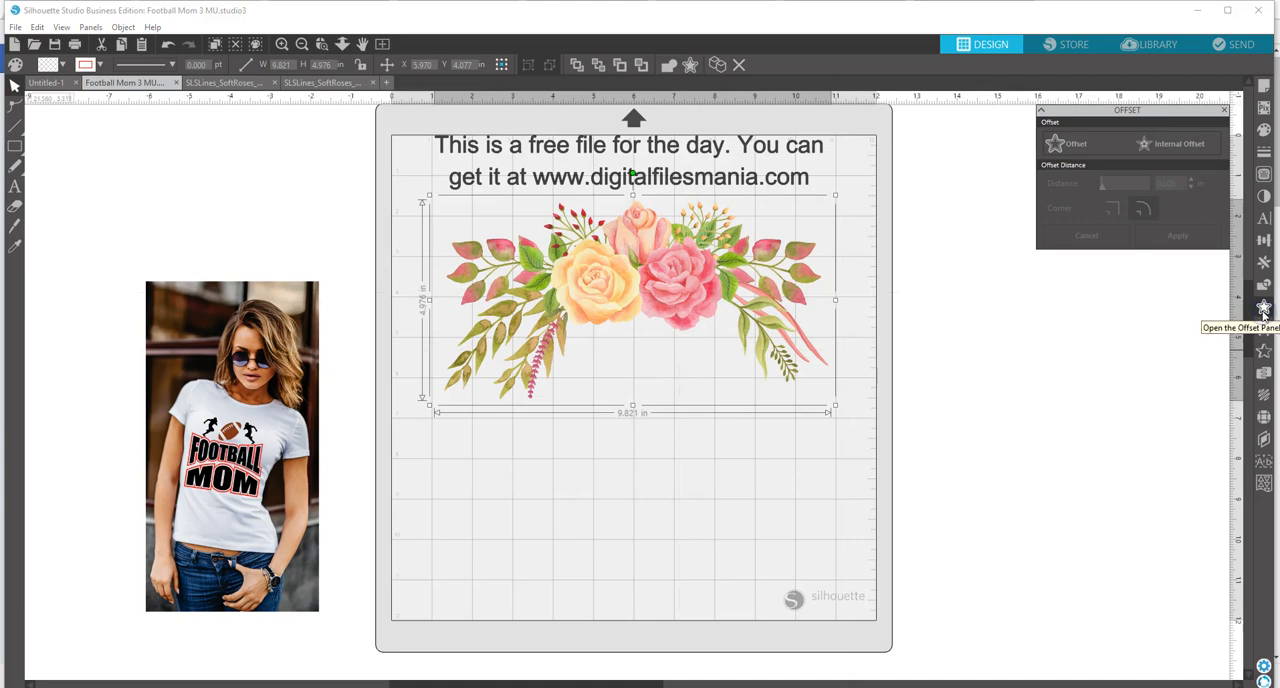
pyautogui.click(1263, 310)
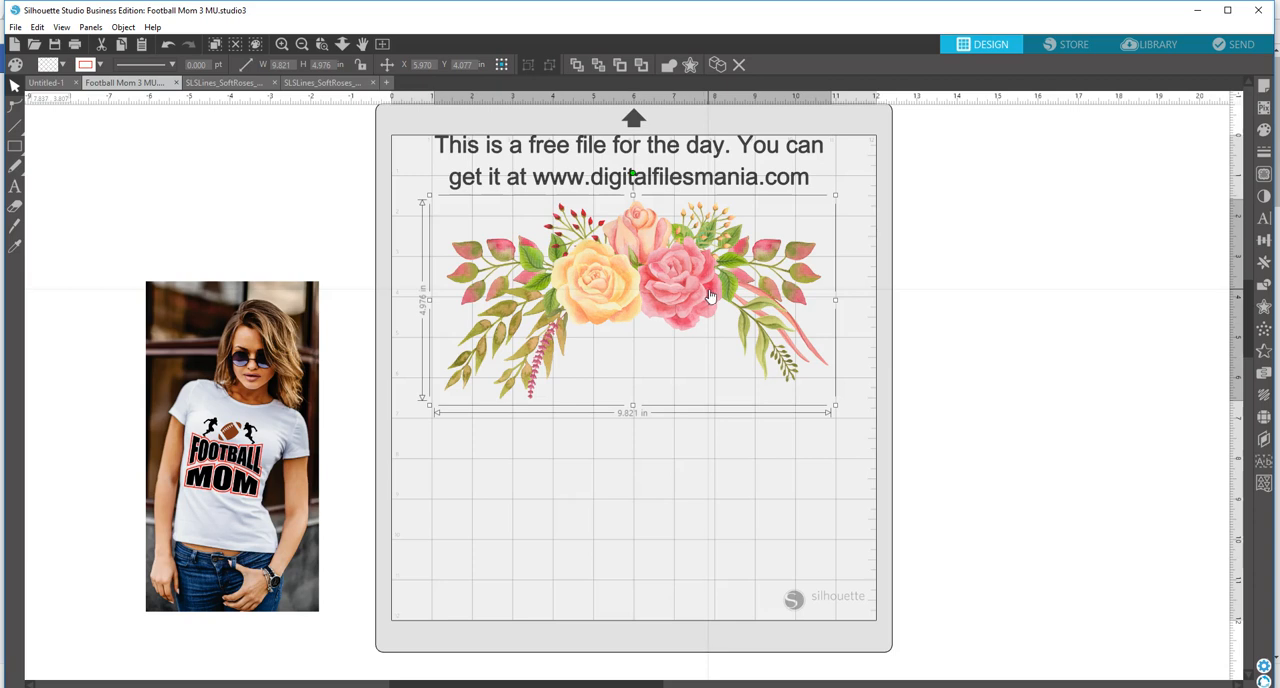
pyautogui.click(668, 312)
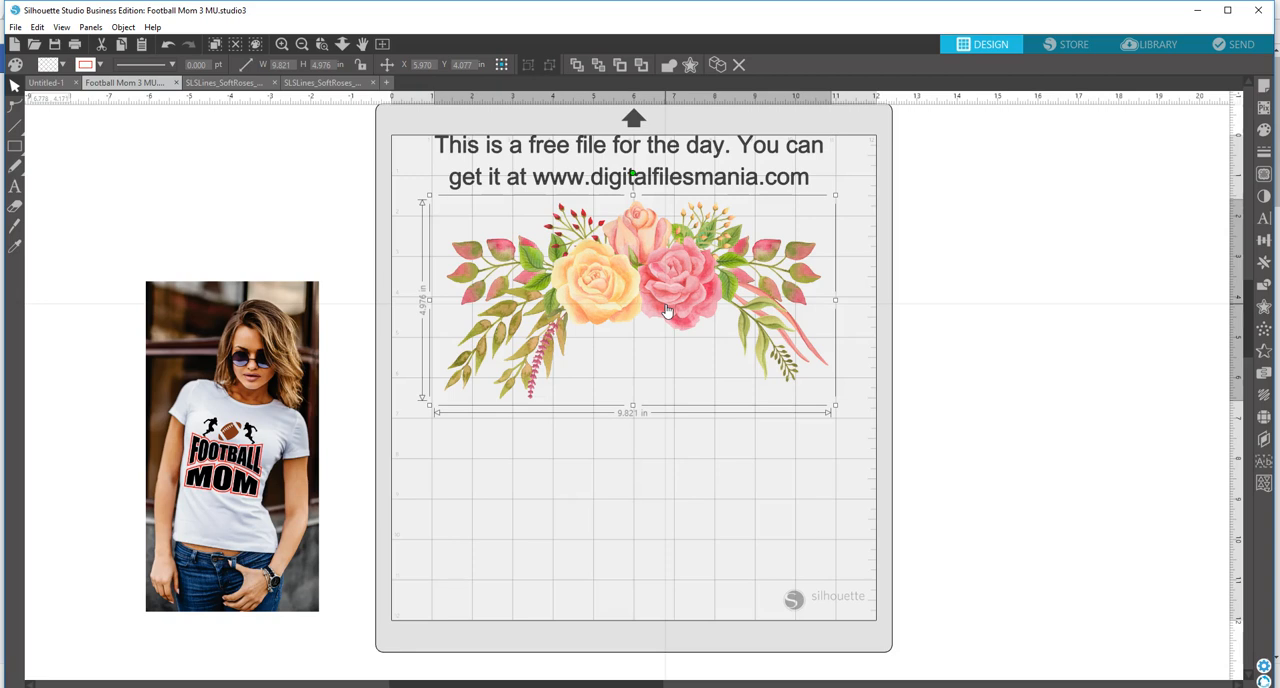
pyautogui.click(1264, 306)
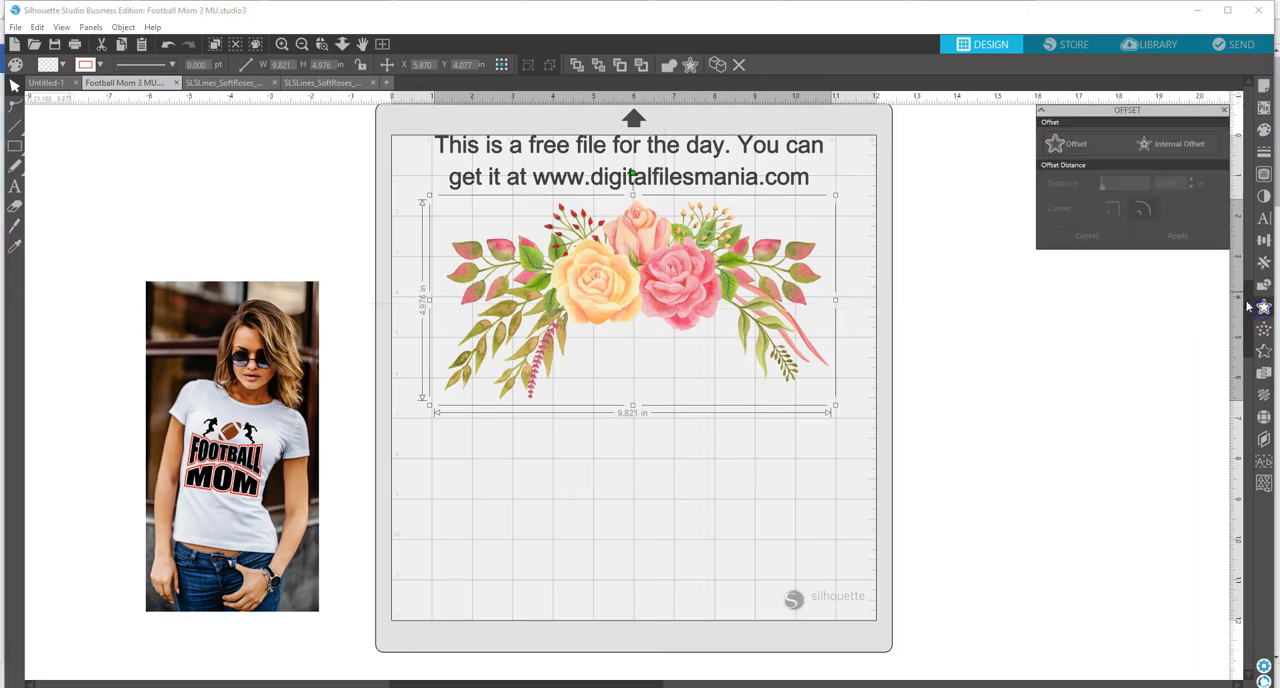
pyautogui.click(1076, 148)
pyautogui.click(849, 314)
pyautogui.click(633, 310)
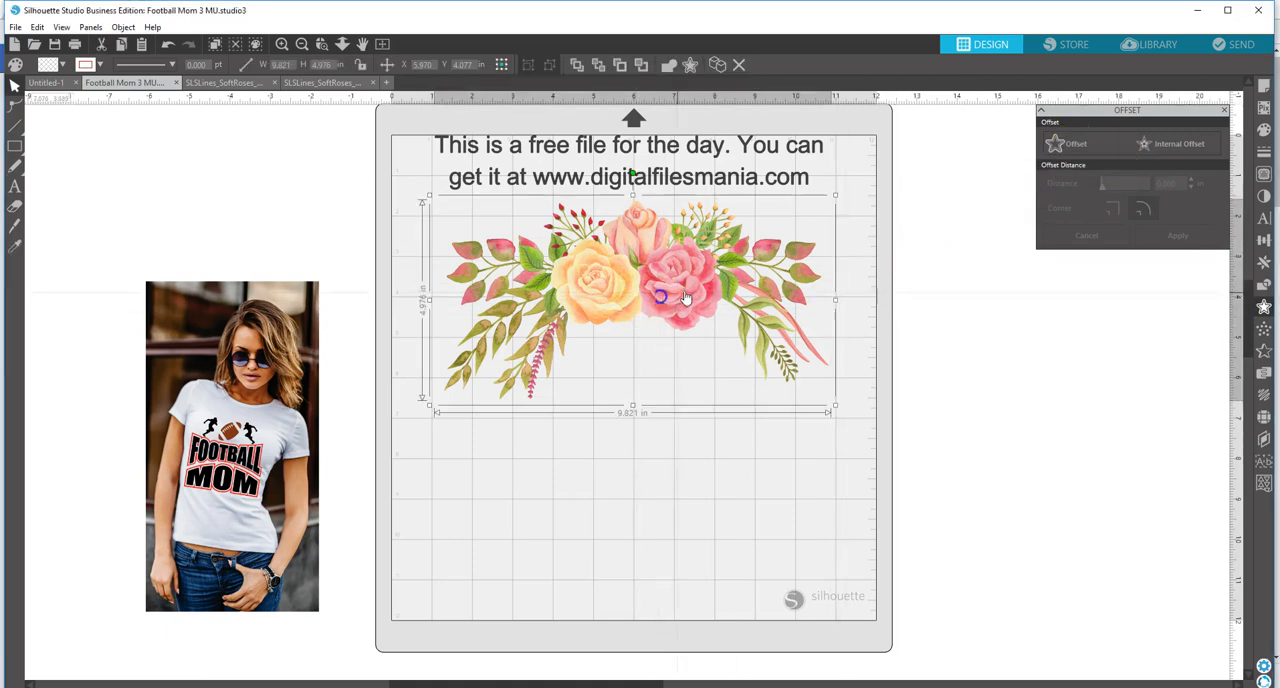
pyautogui.click(1224, 111)
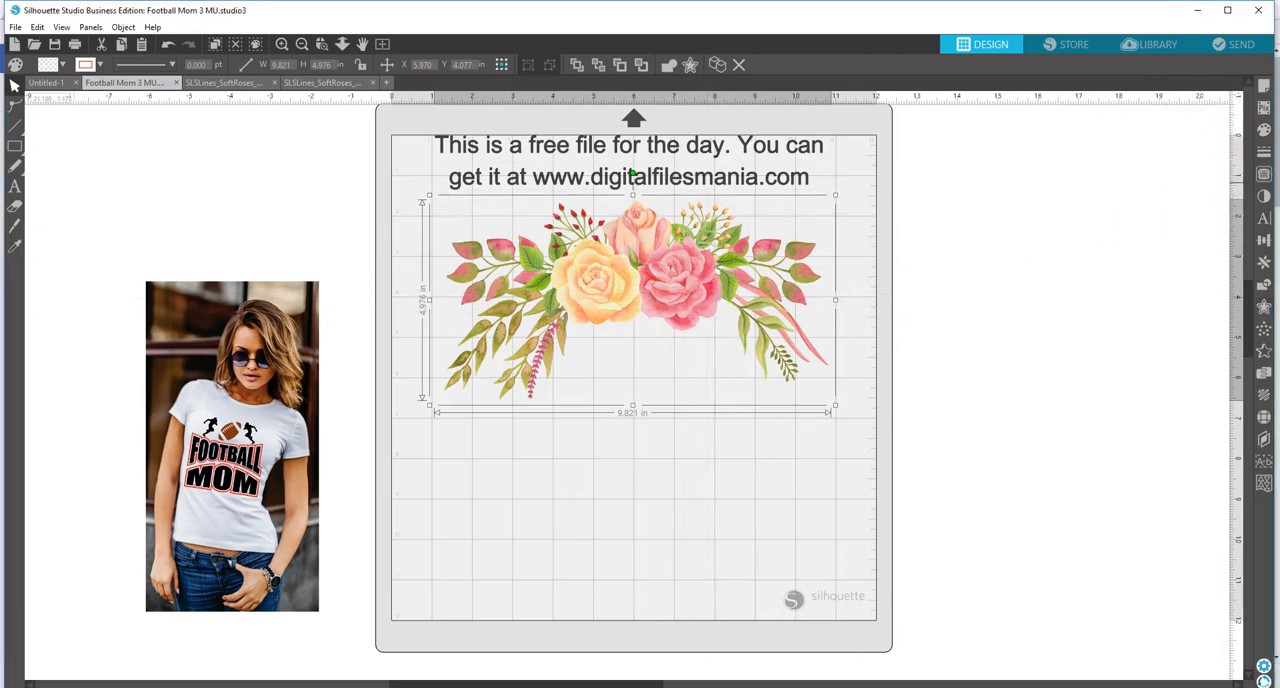
# Step: Trace the rose arrangement using a trace area around the whole image and a threshold of 100%
pyautogui.click(1264, 174)
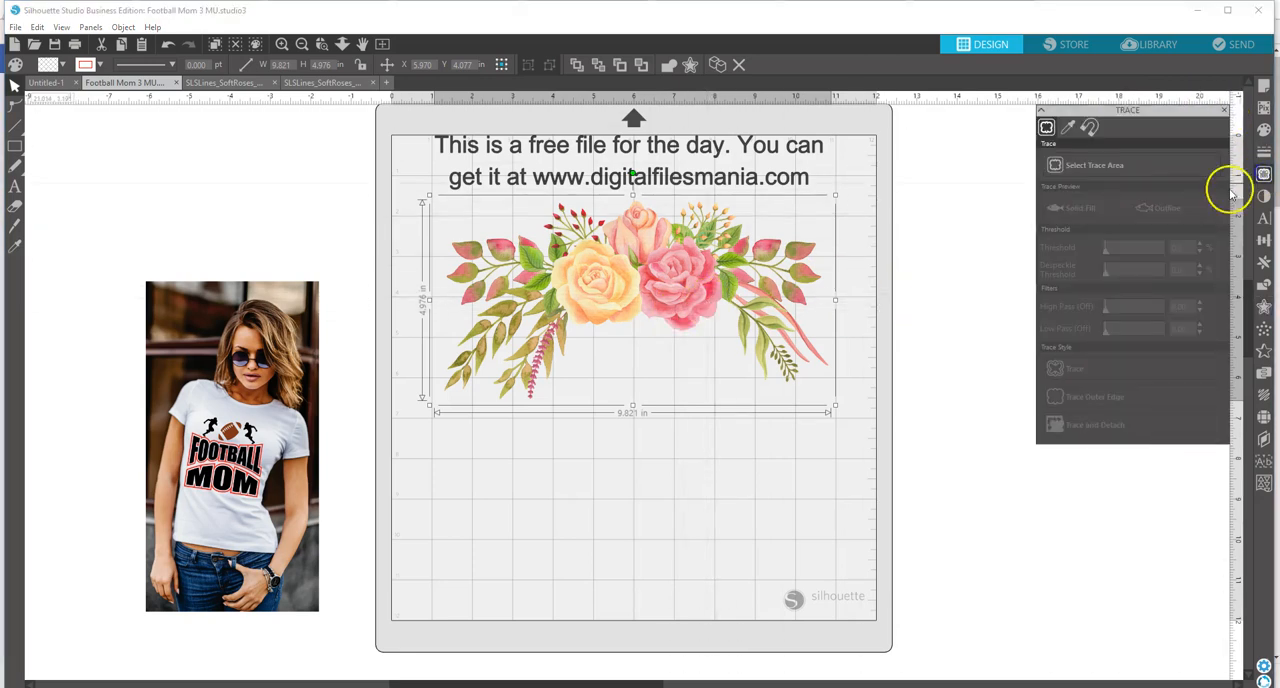
pyautogui.click(1092, 170)
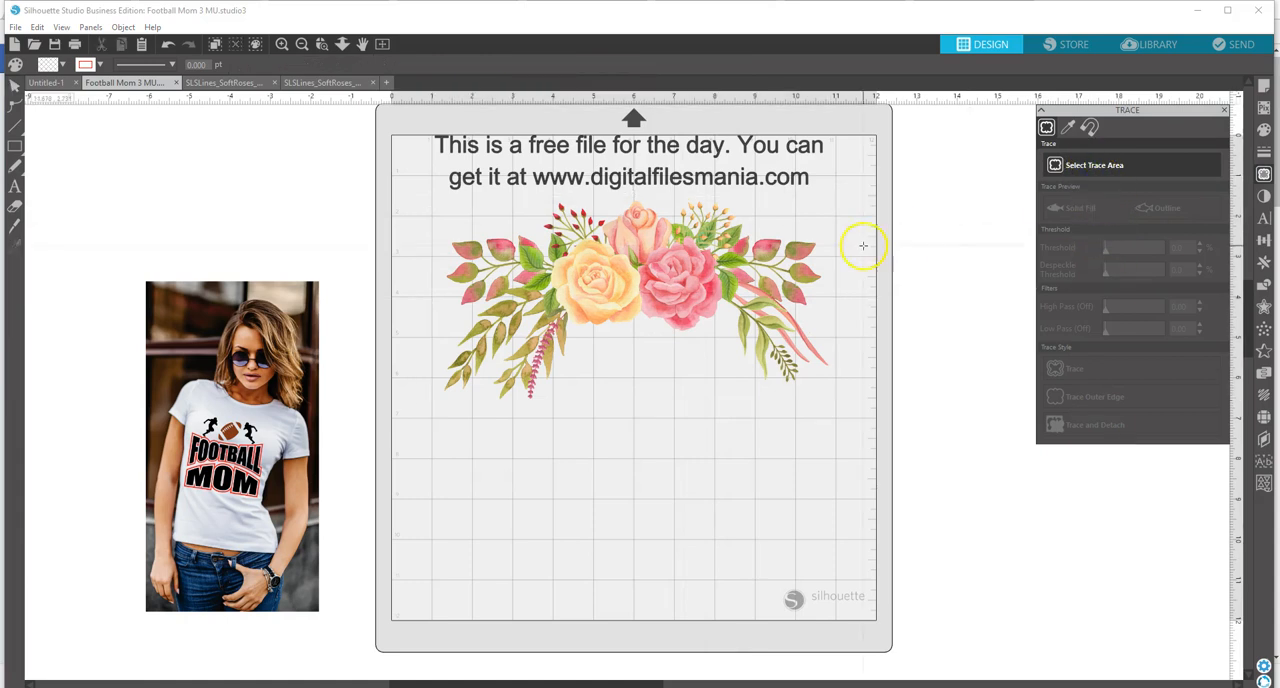
pyautogui.moveTo(391, 189)
pyautogui.mouseDown()
pyautogui.moveTo(726, 297)
pyautogui.moveTo(875, 437)
pyautogui.mouseUp()
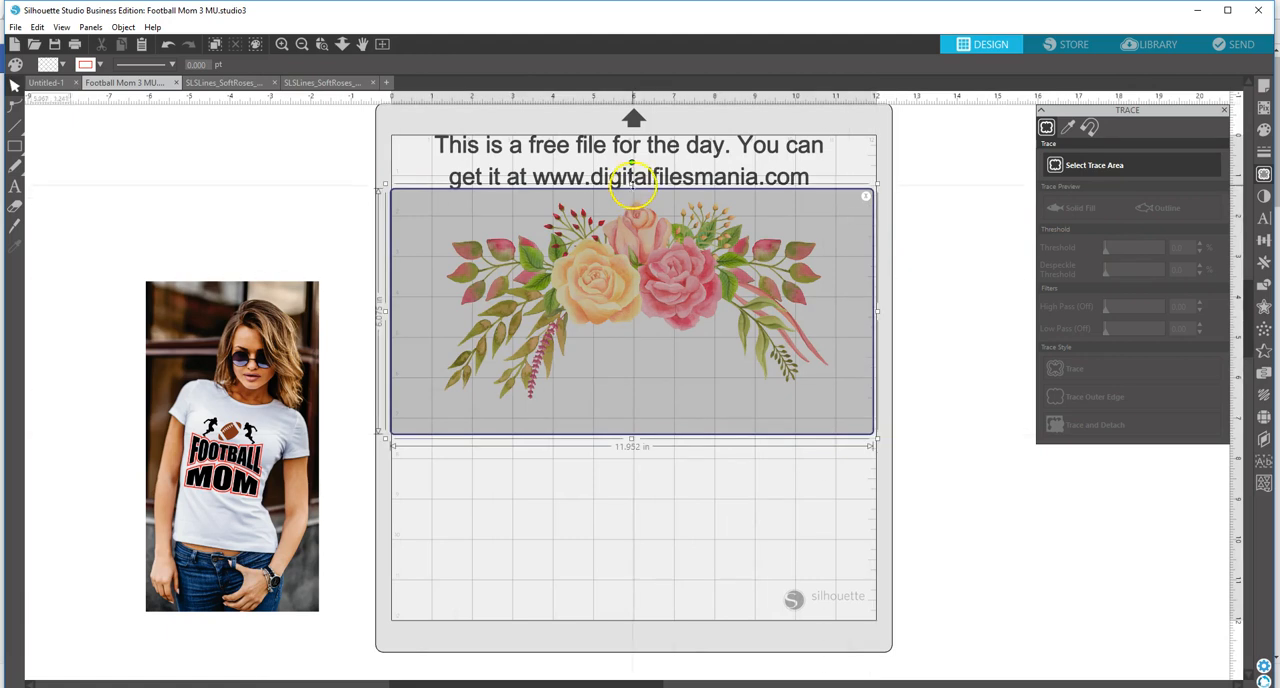
pyautogui.moveTo(631, 185); pyautogui.dragTo(631, 191)
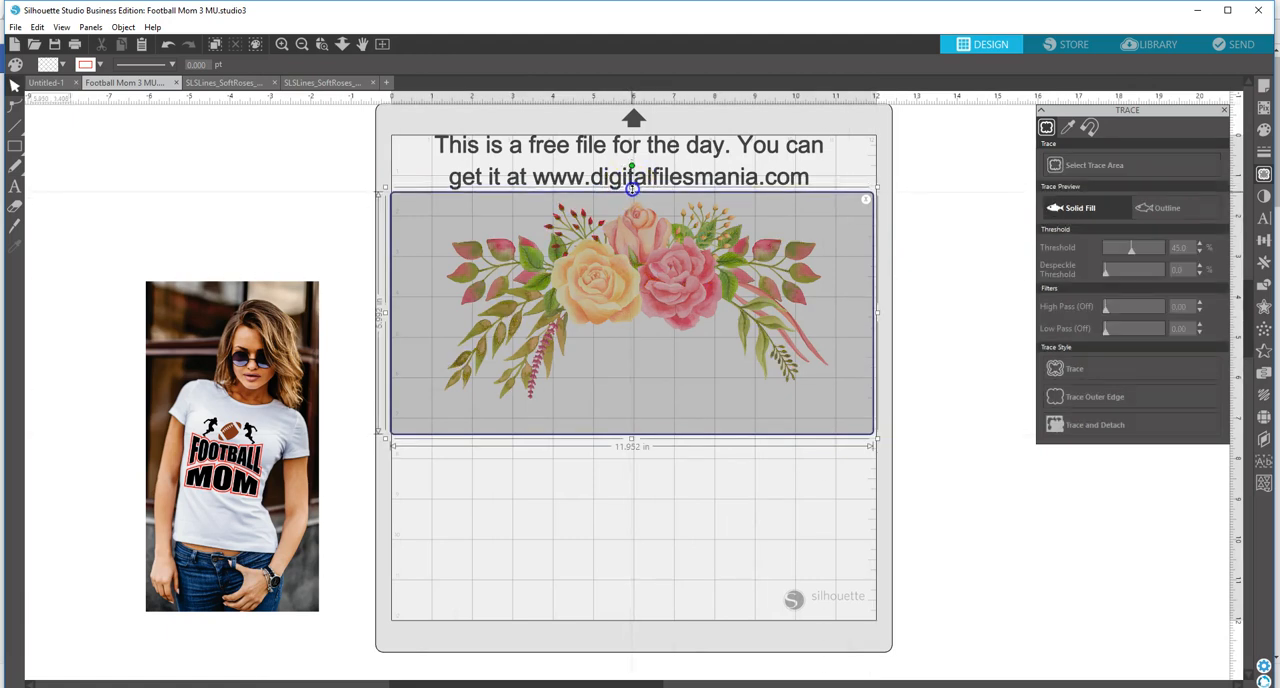
pyautogui.moveTo(1131, 249); pyautogui.dragTo(1162, 252)
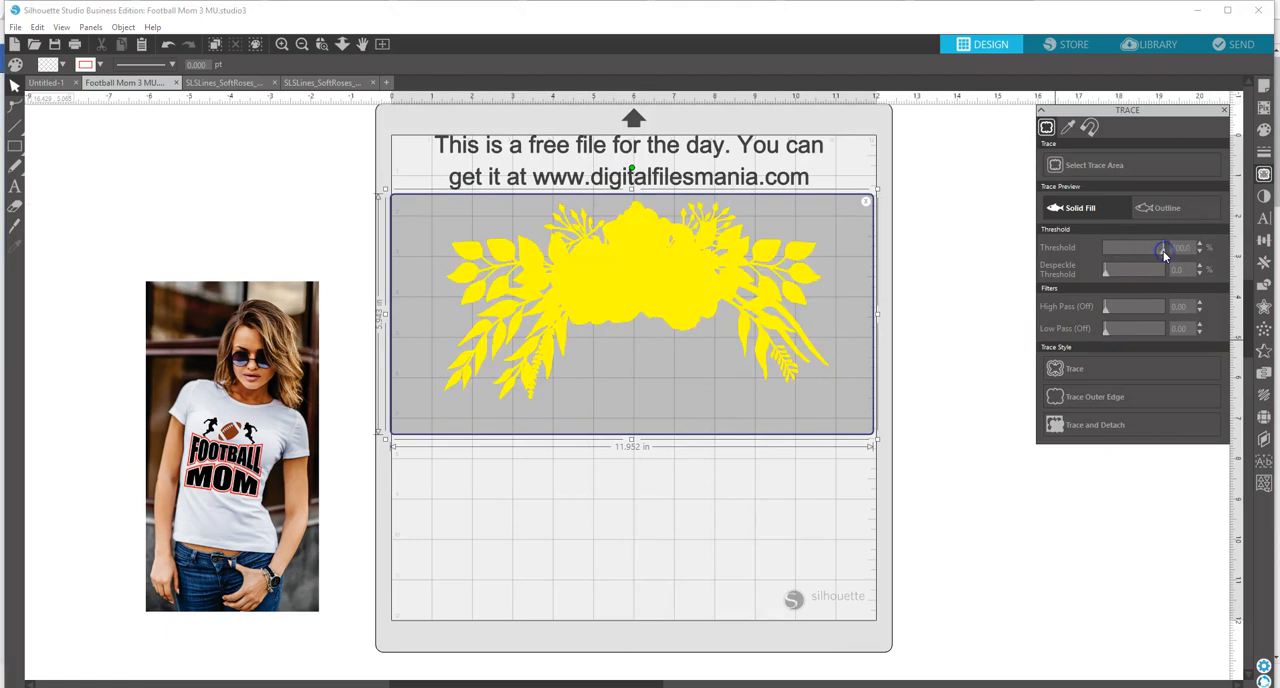
pyautogui.click(1072, 369)
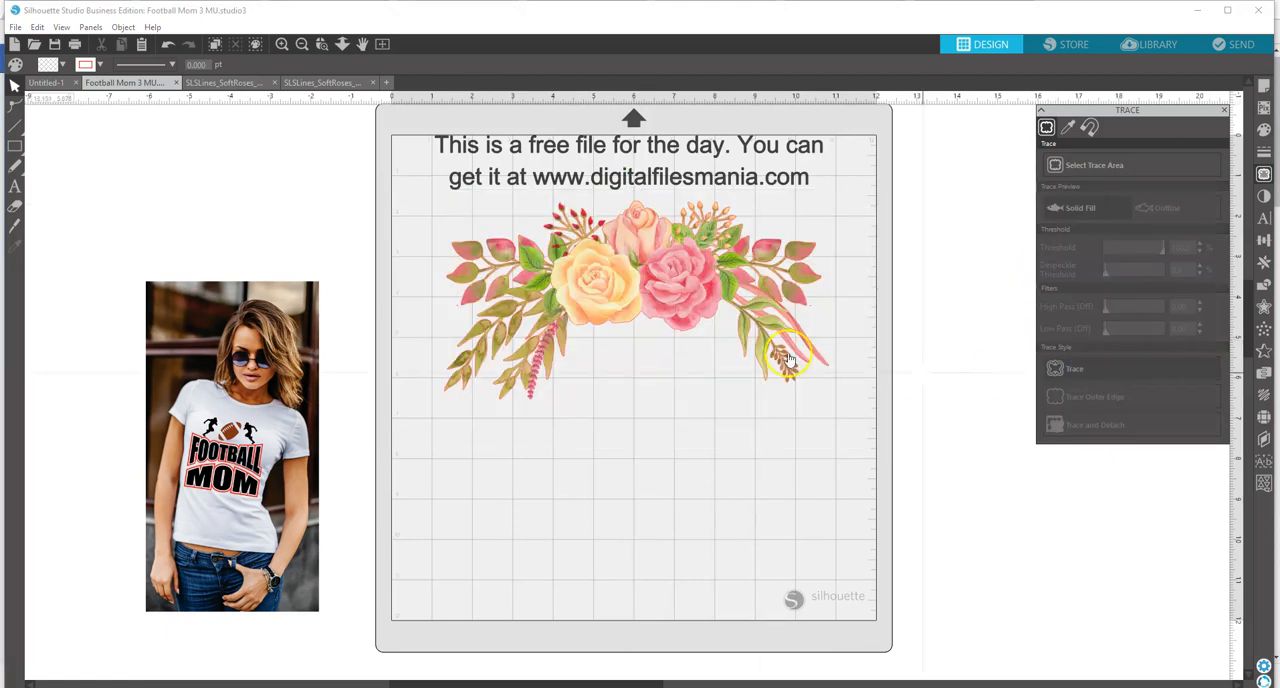
# Step: Move the flower image off the traced outline to check the cut lines, and put it back in its original position
pyautogui.click(676, 284)
pyautogui.moveTo(676, 284); pyautogui.dragTo(671, 533)
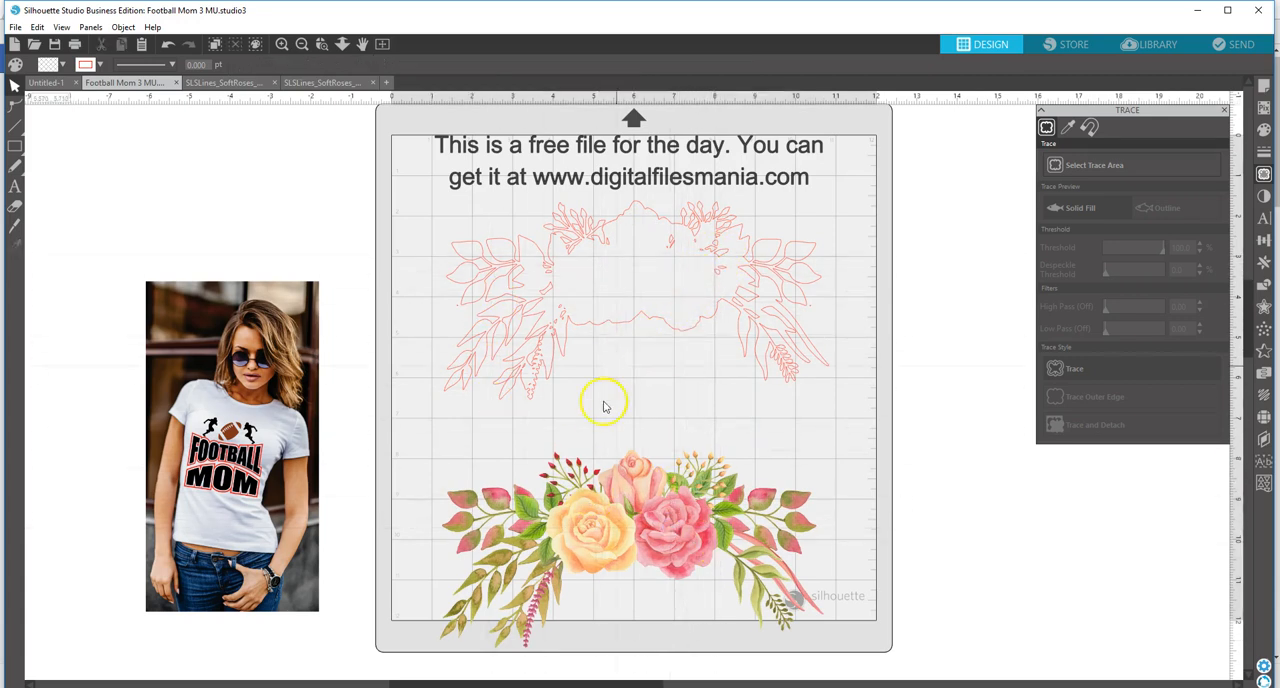
pyautogui.moveTo(607, 538); pyautogui.dragTo(606, 299)
pyautogui.click(607, 298)
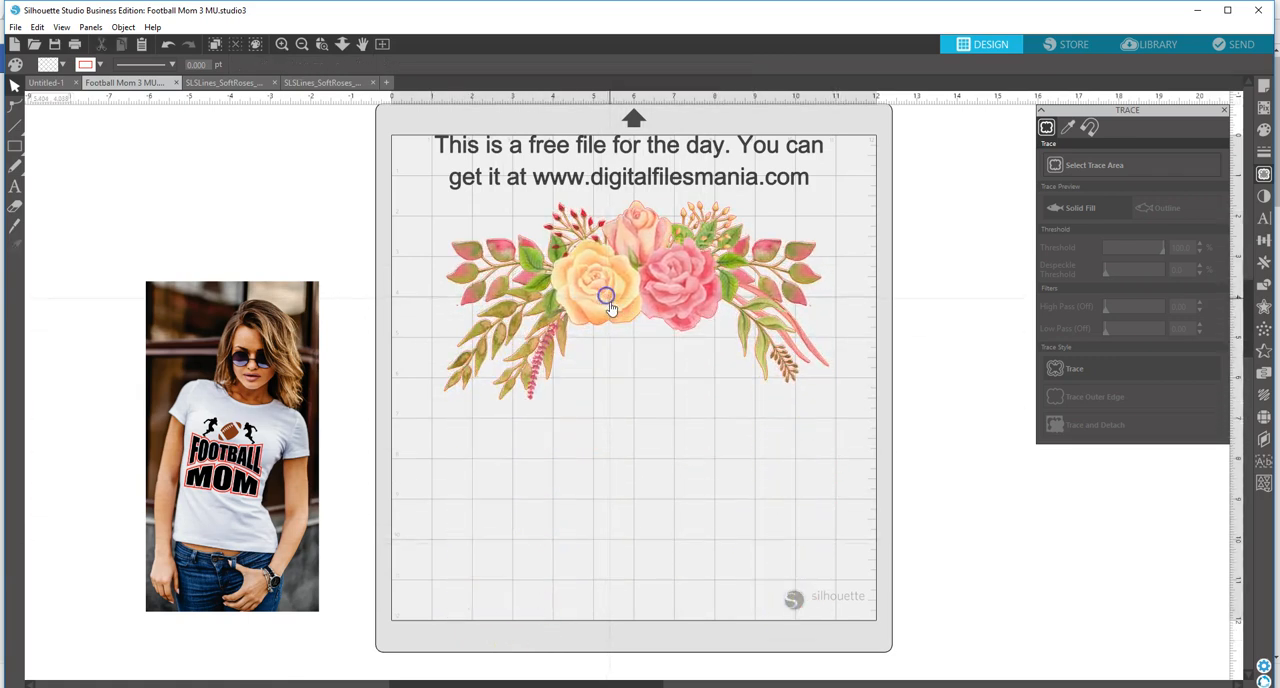
pyautogui.click(611, 307)
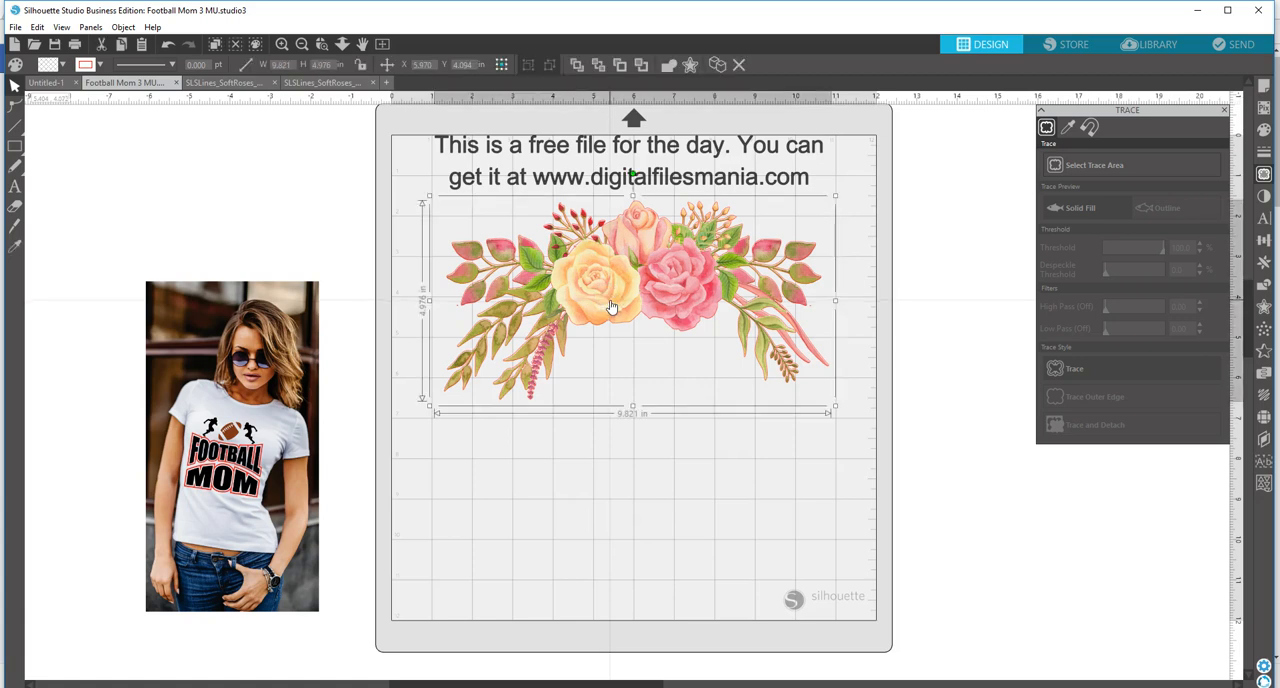
pyautogui.press('Up')
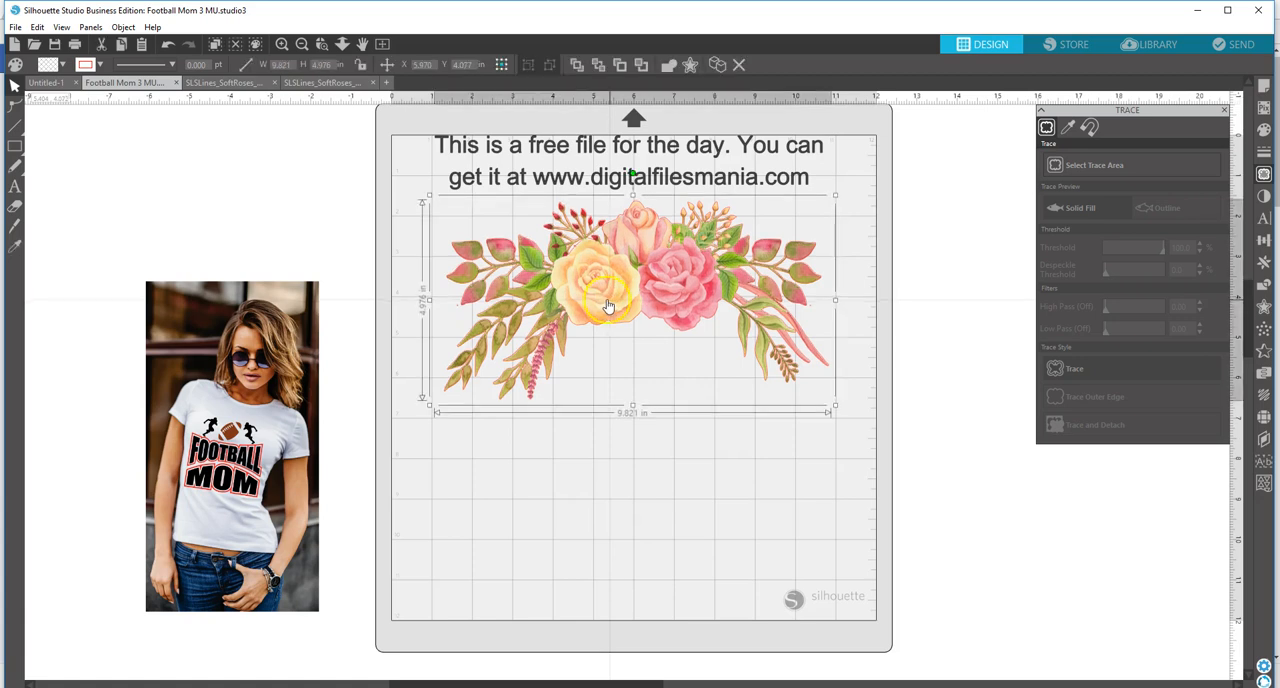
# Step: Move the flower image below the traced outline and release the outline's compound path
pyautogui.moveTo(608, 308); pyautogui.dragTo(585, 578)
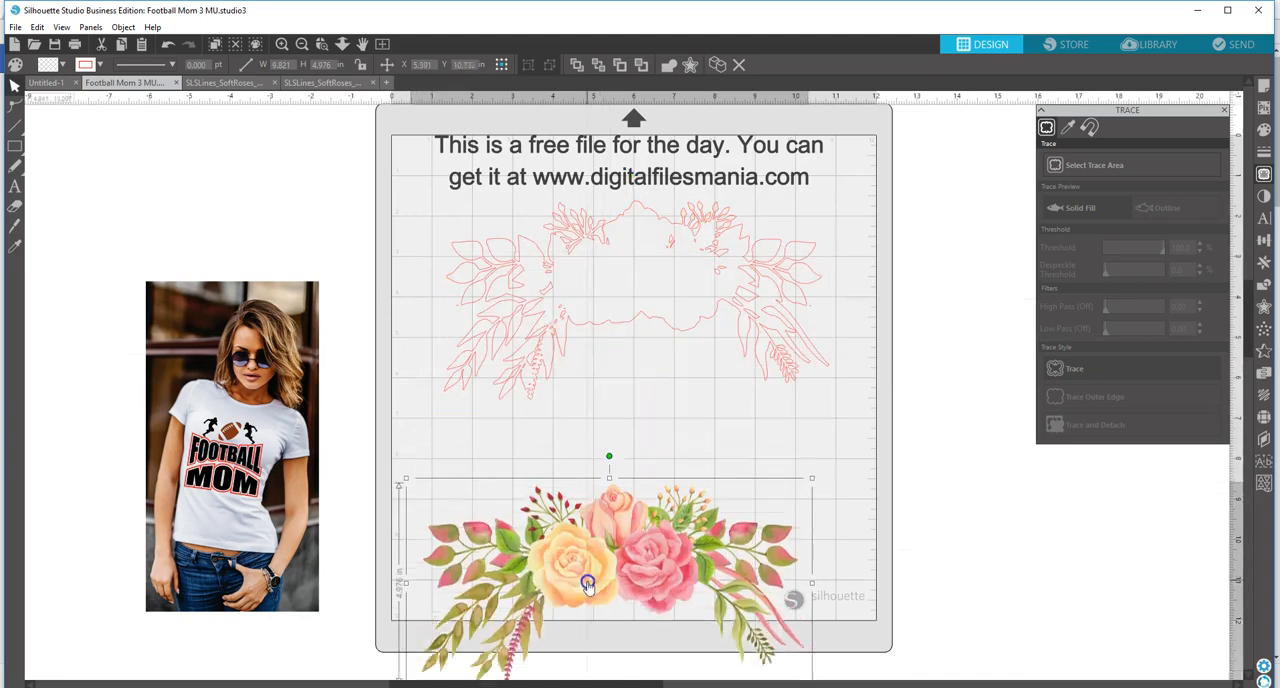
pyautogui.rightClick(494, 314)
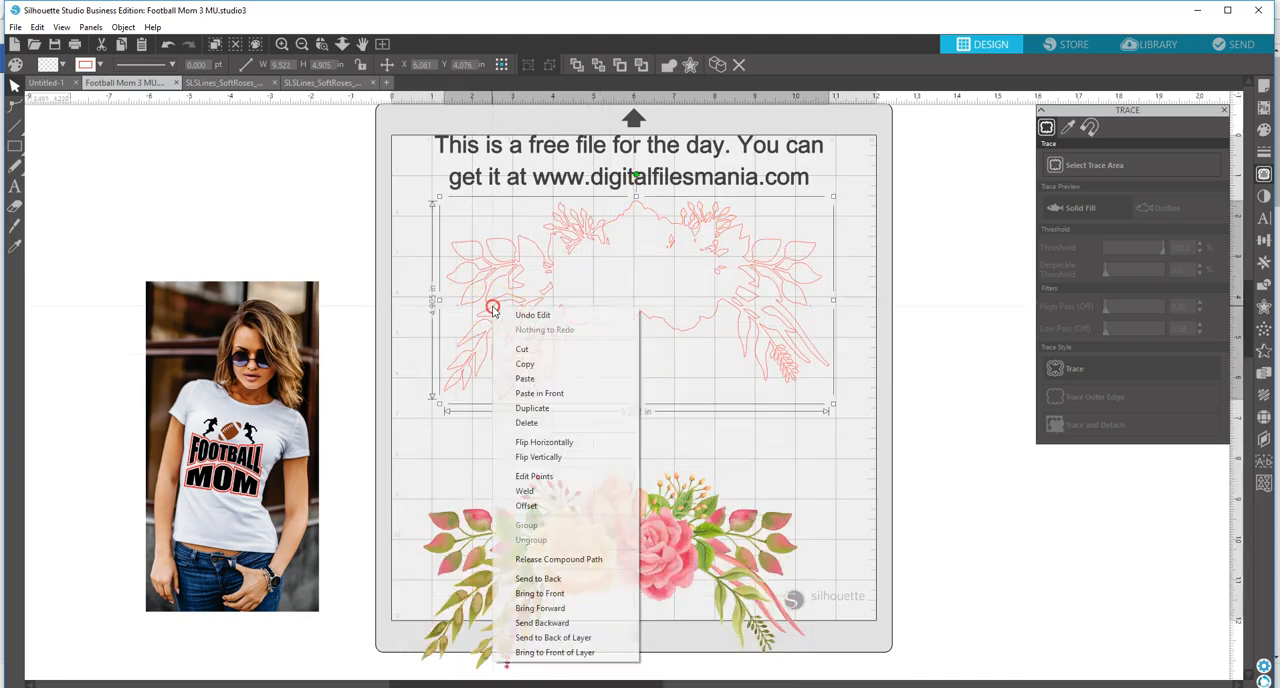
pyautogui.click(519, 560)
pyautogui.click(388, 314)
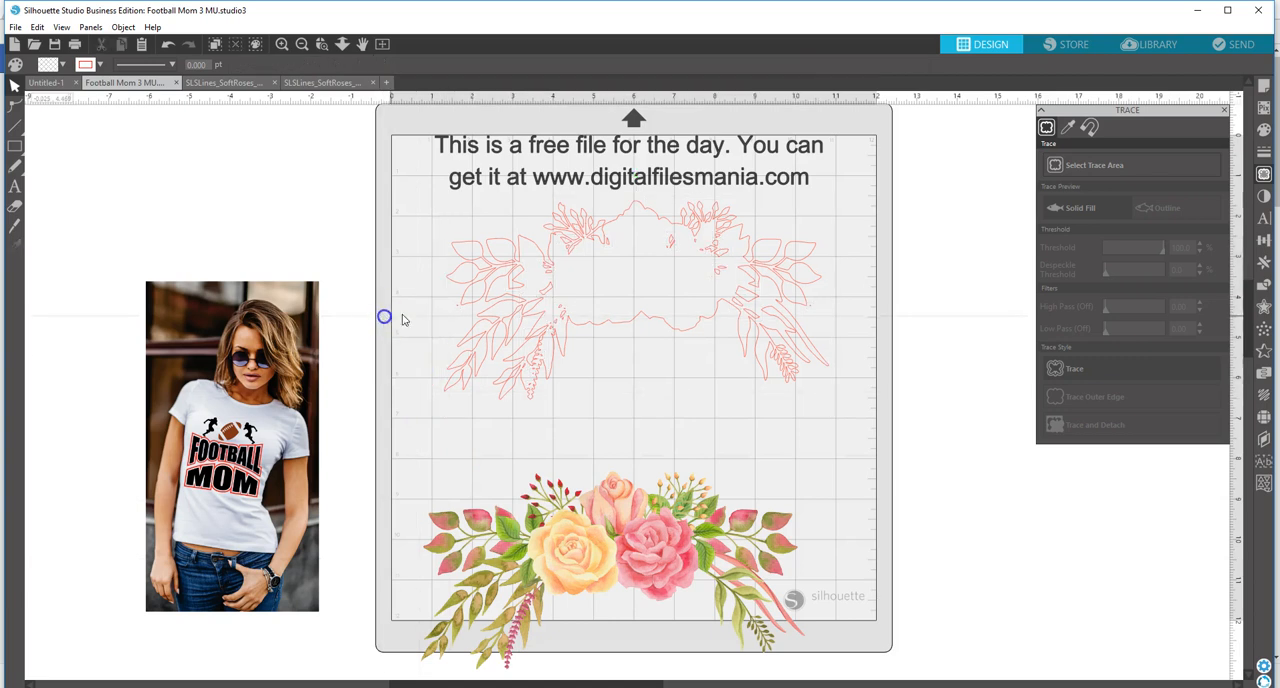
# Step: Delete the stray small pieces left around the traced outline
pyautogui.click(457, 314)
pyautogui.click(480, 315)
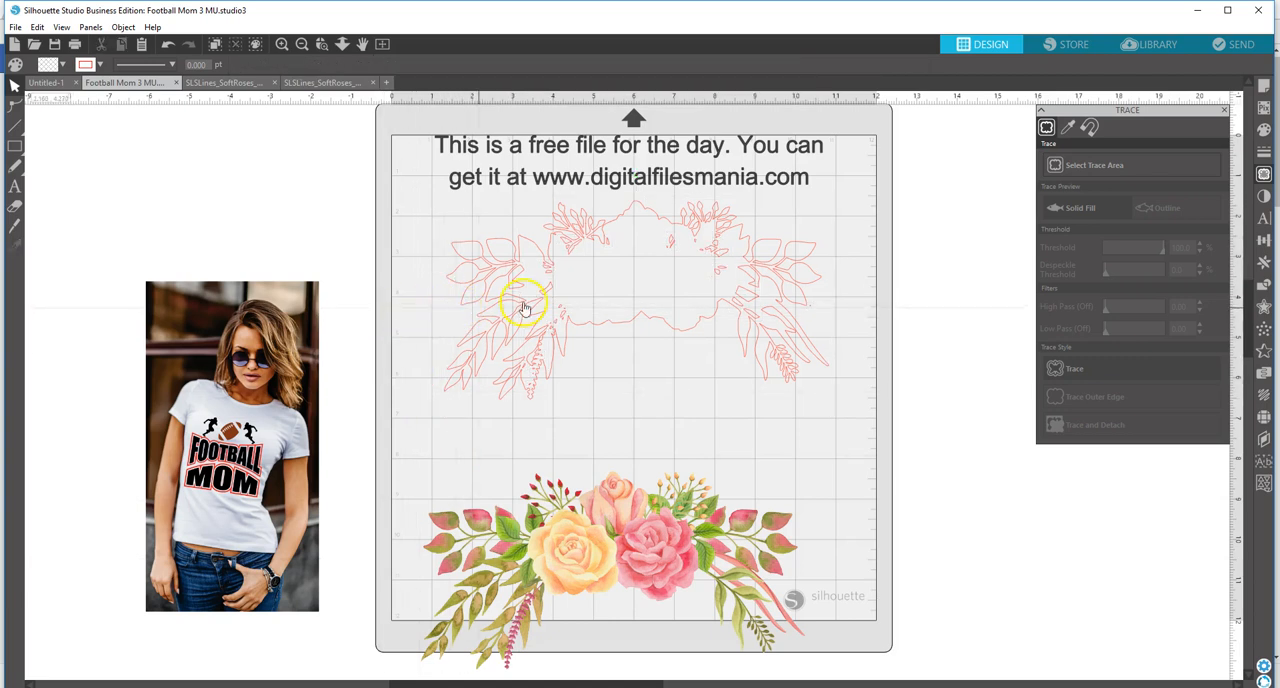
pyautogui.click(811, 311)
pyautogui.press('Delete')
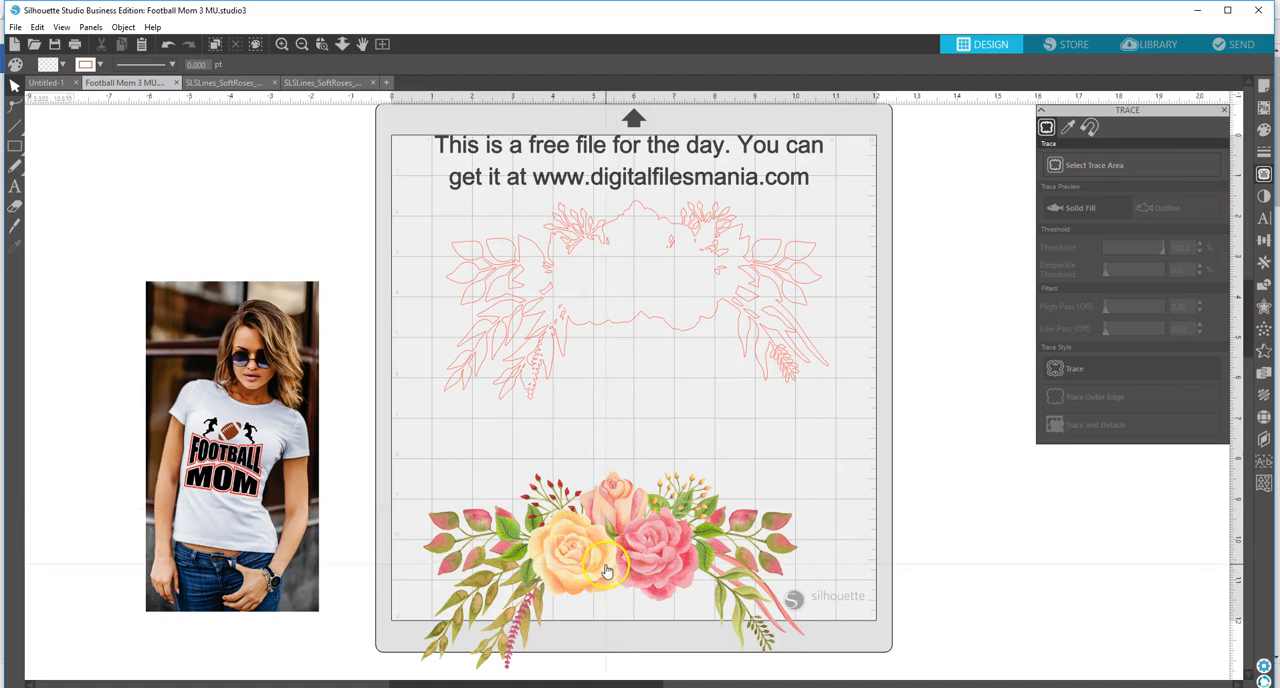
# Step: Move the text up off the mat and group all the traced outline pieces
pyautogui.moveTo(374, 188)
pyautogui.mouseDown()
pyautogui.moveTo(672, 269)
pyautogui.moveTo(818, 392)
pyautogui.mouseUp()
pyautogui.click(374, 180)
pyautogui.moveTo(574, 179); pyautogui.dragTo(578, 90)
pyautogui.click(429, 223)
pyautogui.moveTo(428, 223); pyautogui.dragTo(843, 452)
pyautogui.rightClick(824, 404)
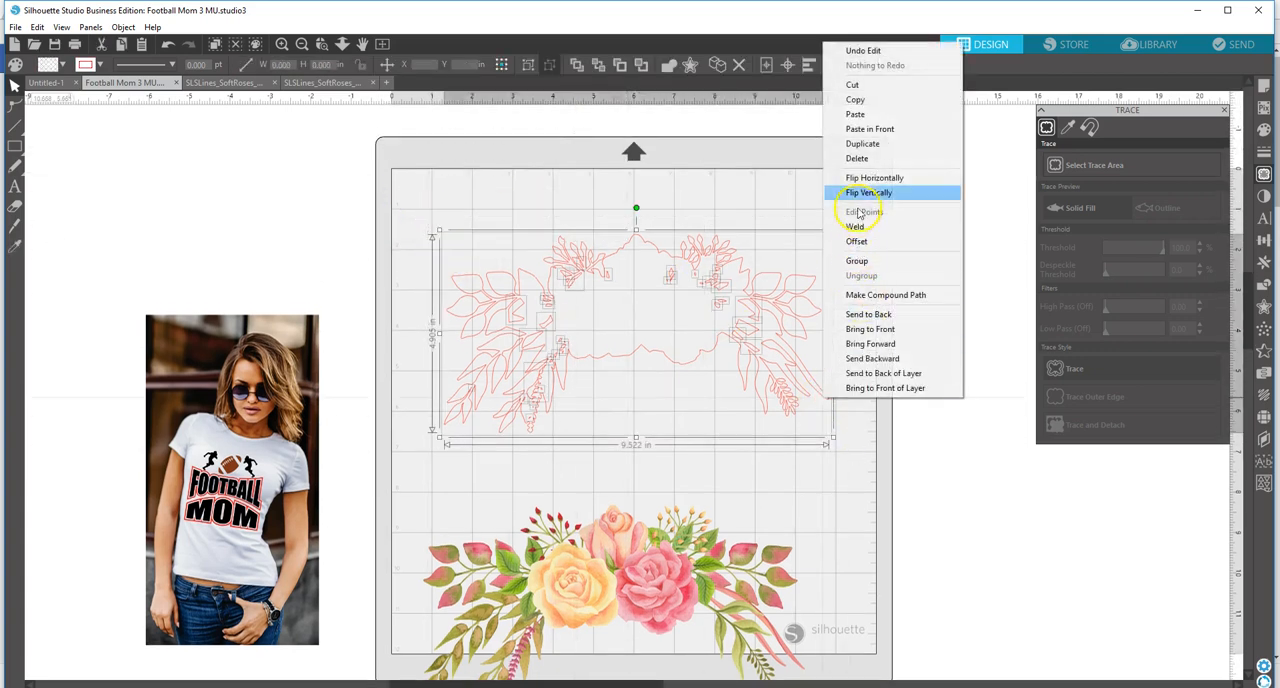
pyautogui.click(856, 228)
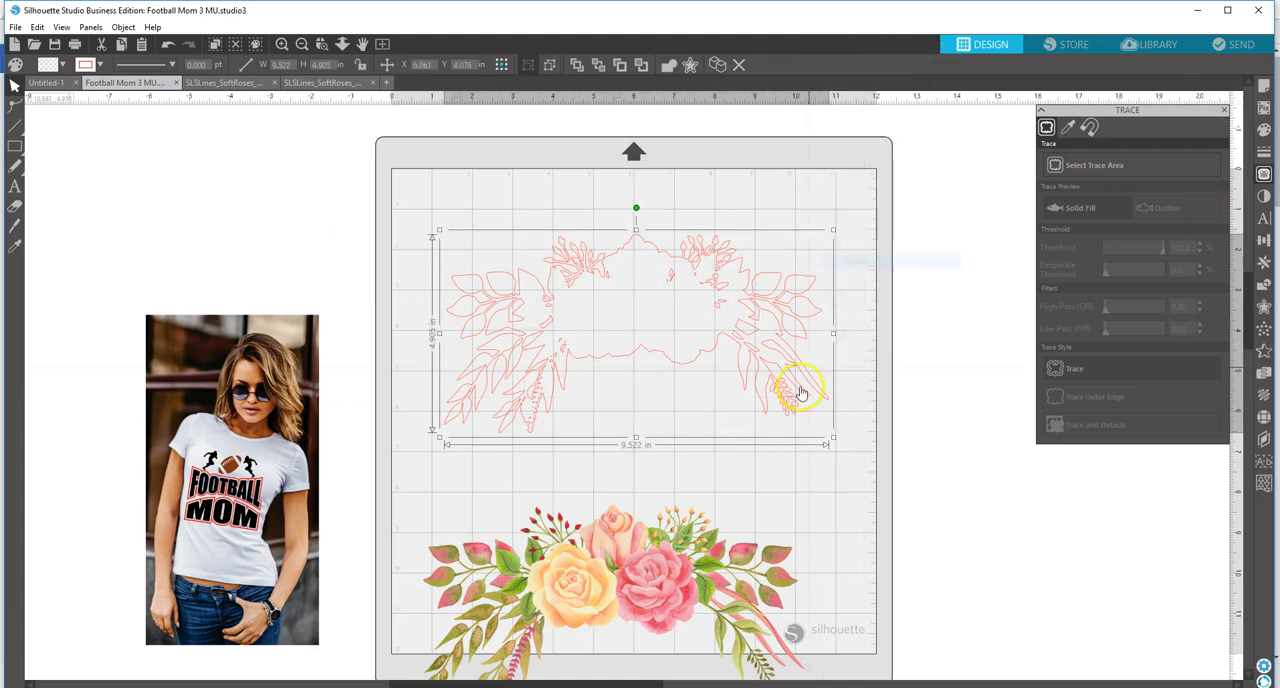
# Step: Place the flower image back over the grouped outline and select both together
pyautogui.moveTo(671, 485); pyautogui.dragTo(681, 284)
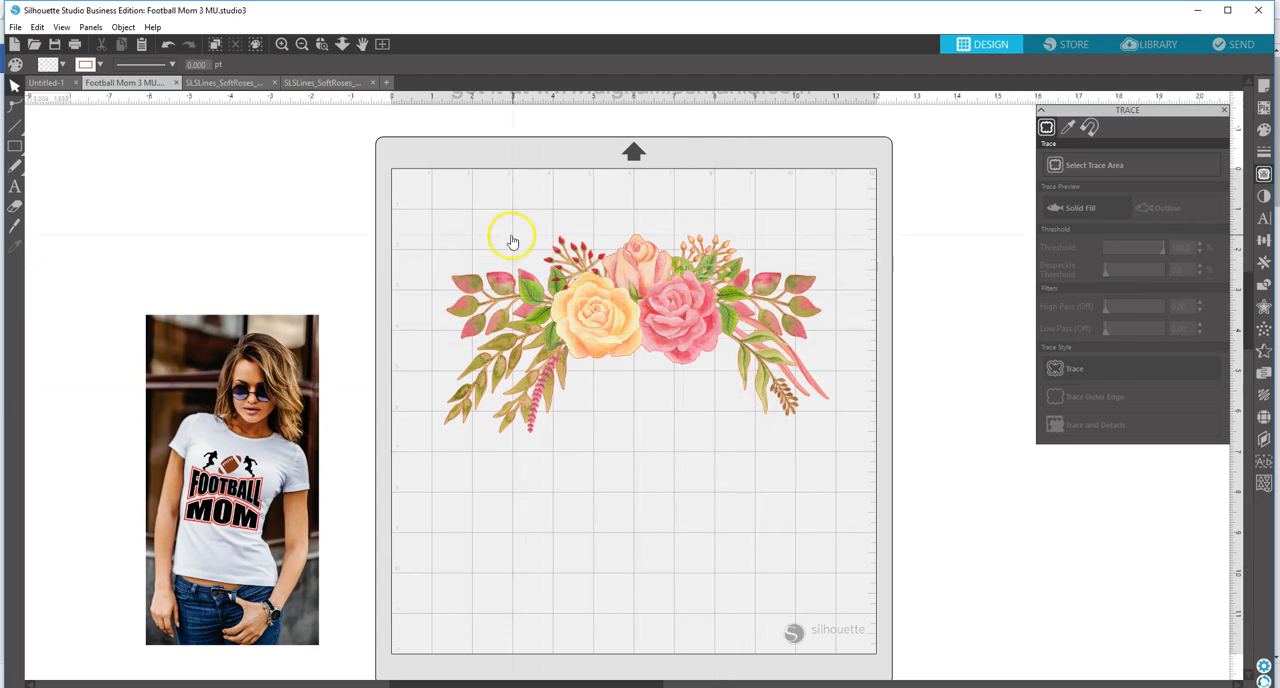
pyautogui.click(634, 391)
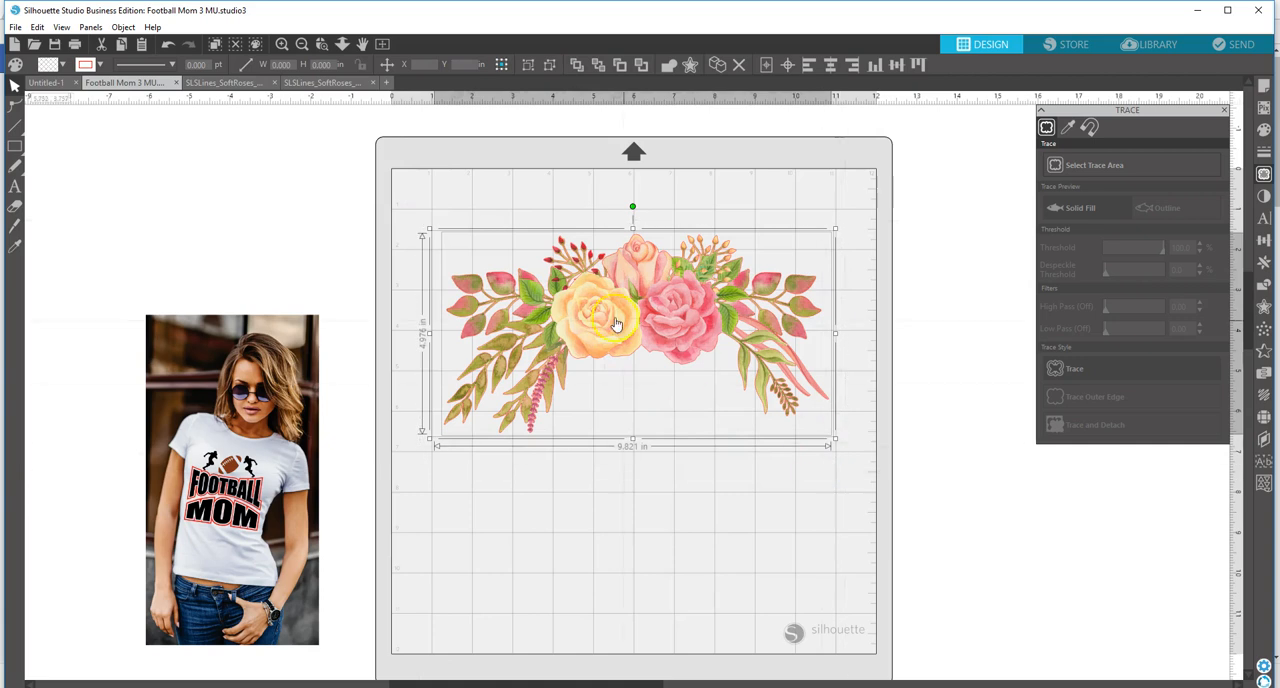
# Step: Crop the flower image with the grouped traced outline and nudge the cropped arrangement slightly
pyautogui.click(1264, 286)
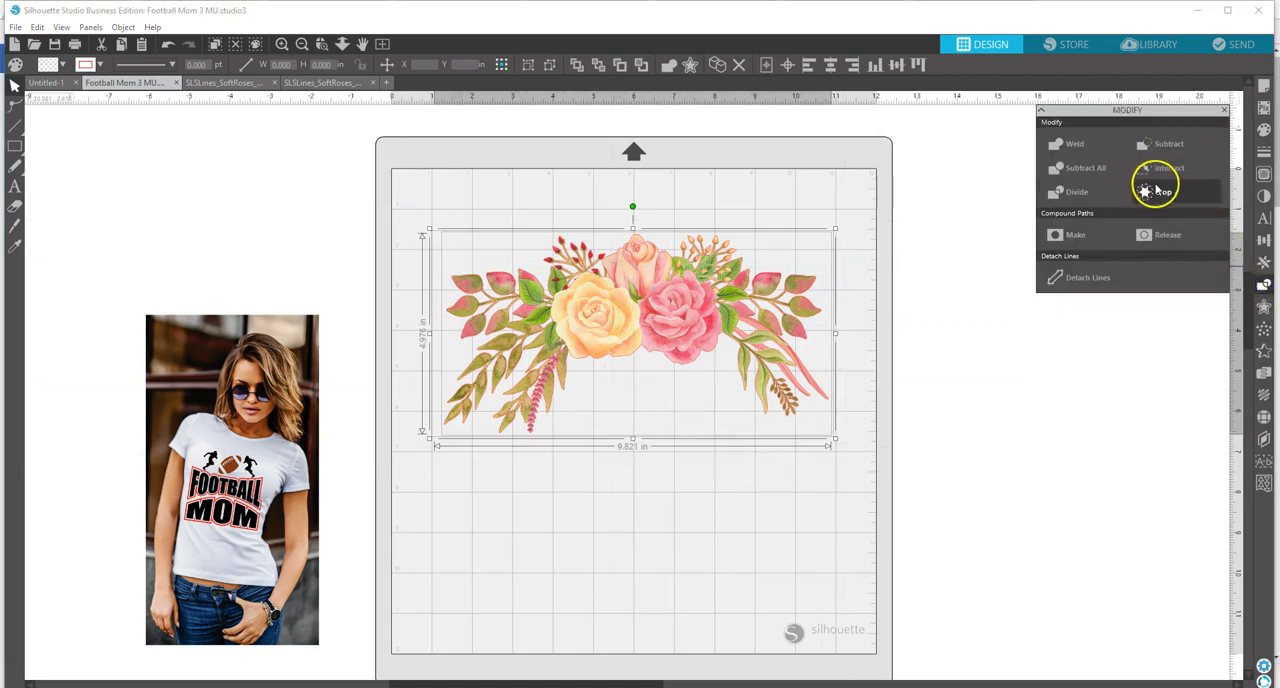
pyautogui.click(1108, 235)
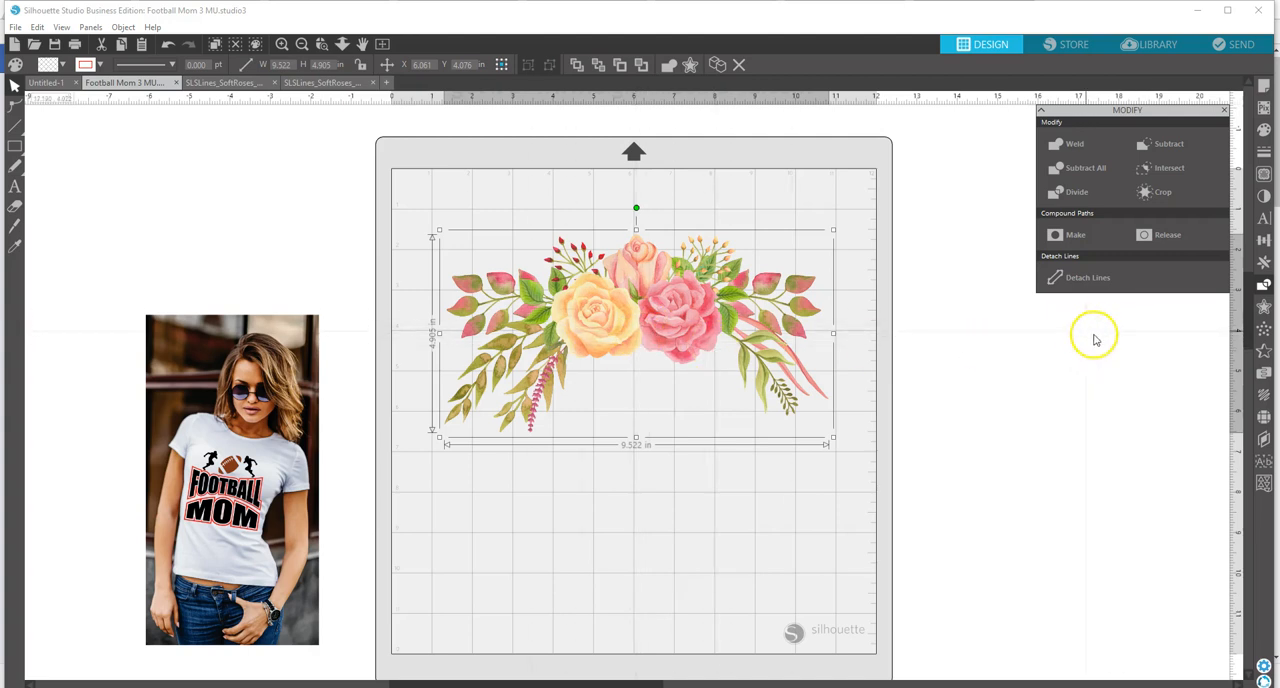
pyautogui.moveTo(601, 328); pyautogui.dragTo(603, 325)
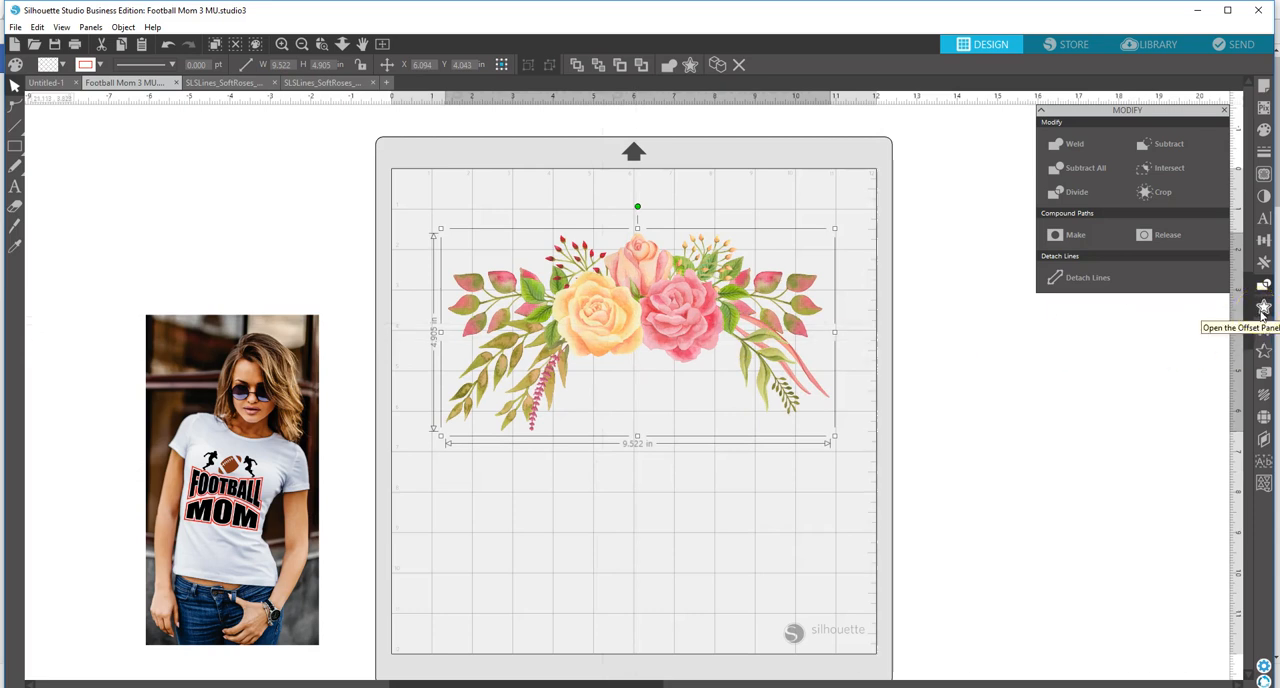
pyautogui.click(1263, 307)
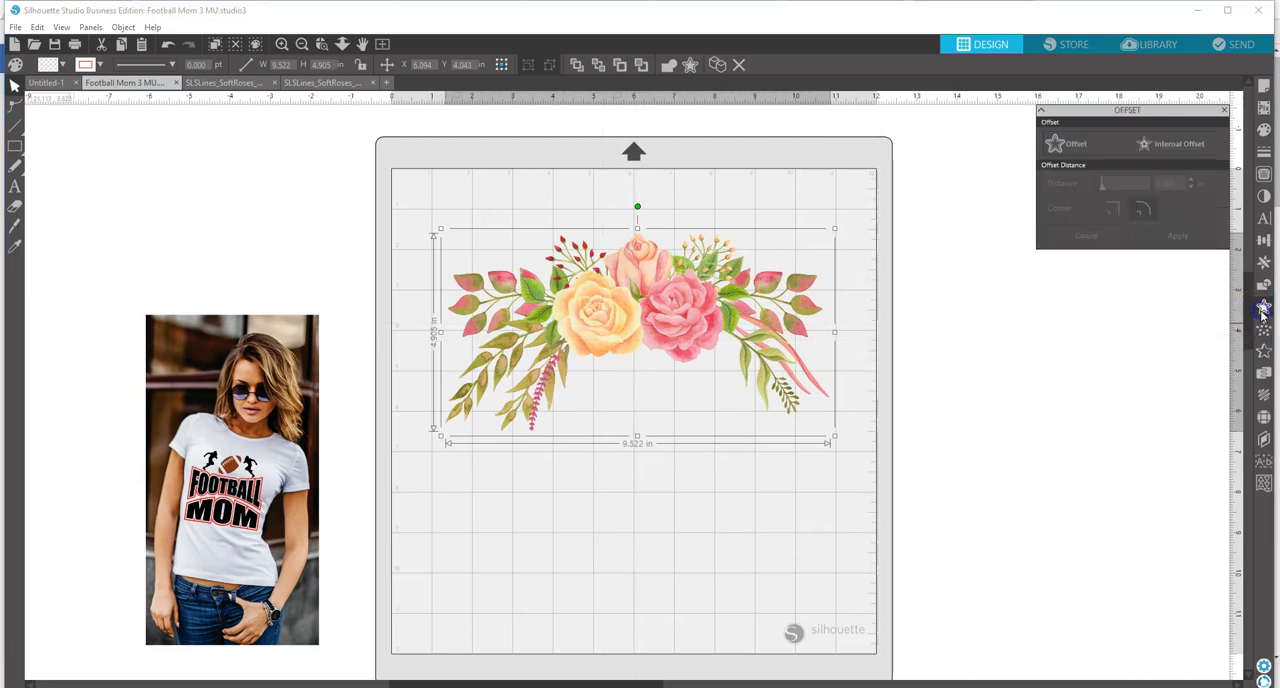
pyautogui.click(1070, 151)
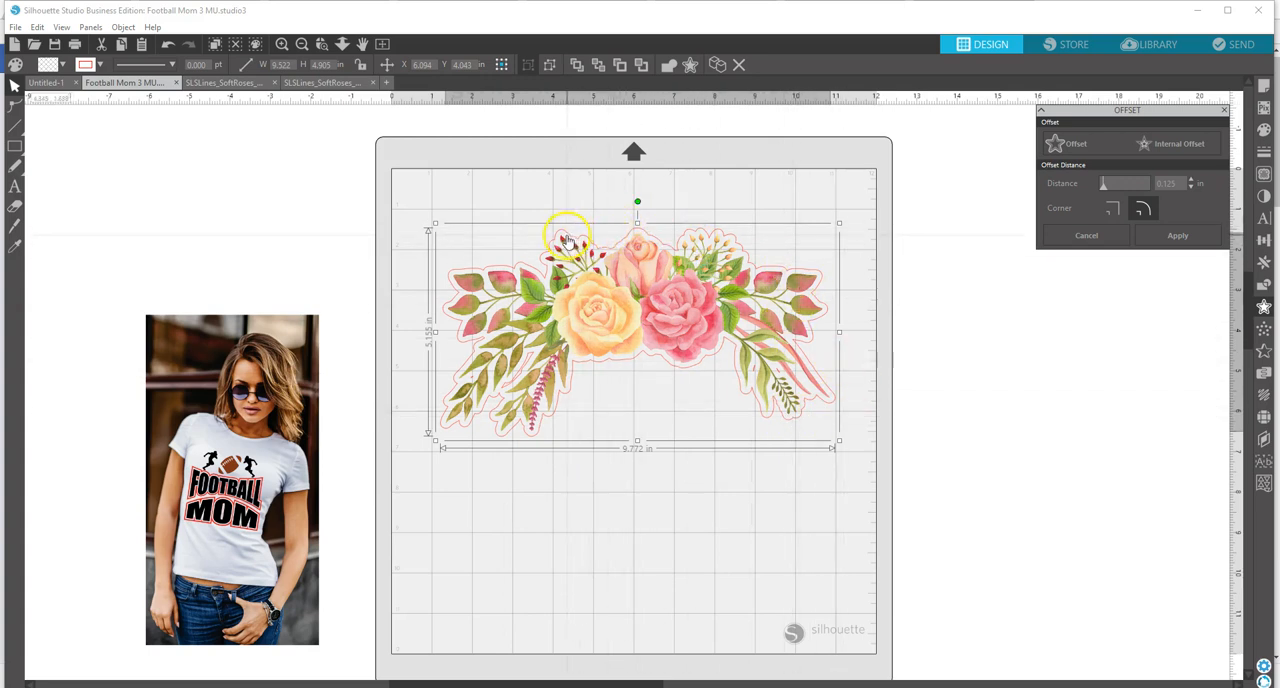
pyautogui.click(1095, 240)
# Step: Move the flower arrangement up slightly and add the text "Digital Files" centred beneath the roses
pyautogui.moveTo(623, 319); pyautogui.dragTo(619, 297)
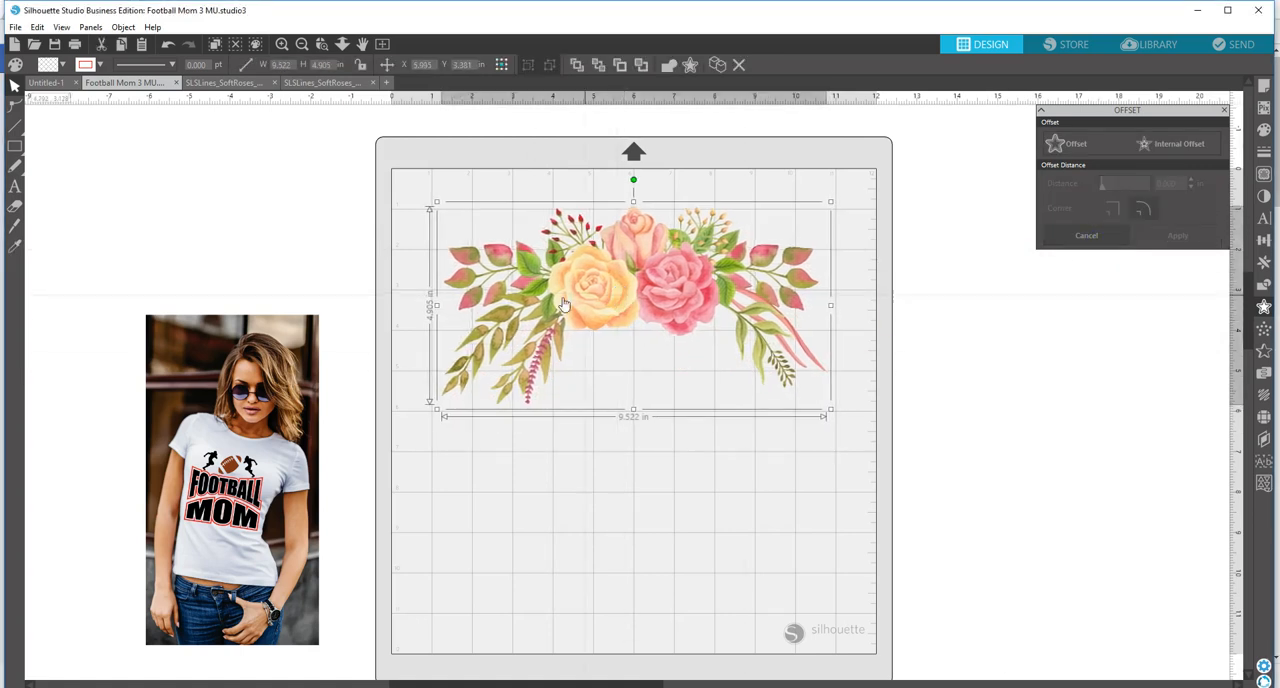
pyautogui.click(15, 190)
pyautogui.click(584, 402)
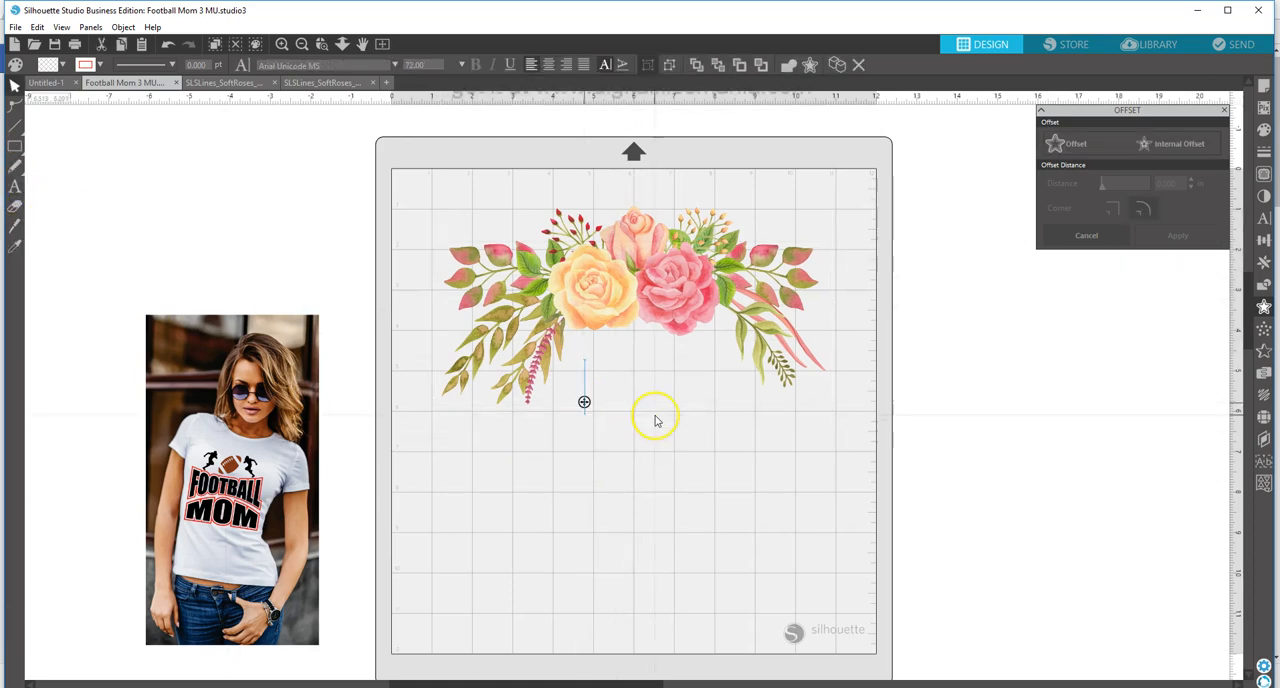
pyautogui.write('Digital')
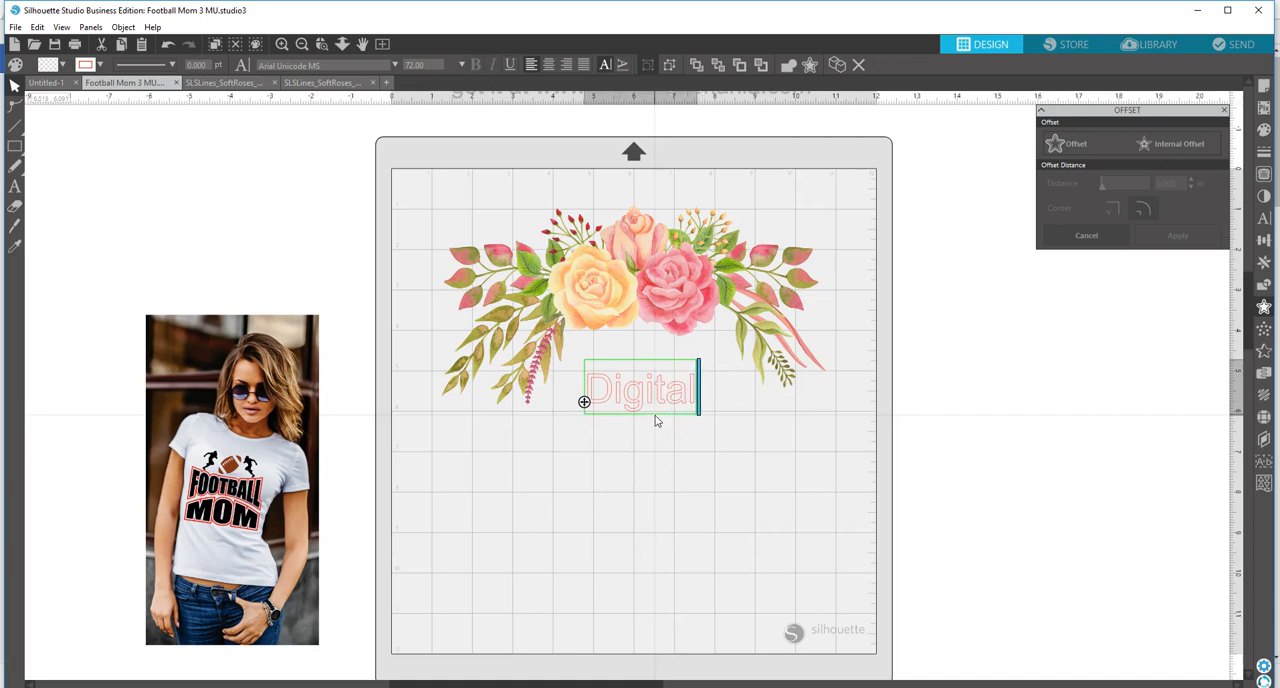
pyautogui.write(' Files')
pyautogui.click(709, 420)
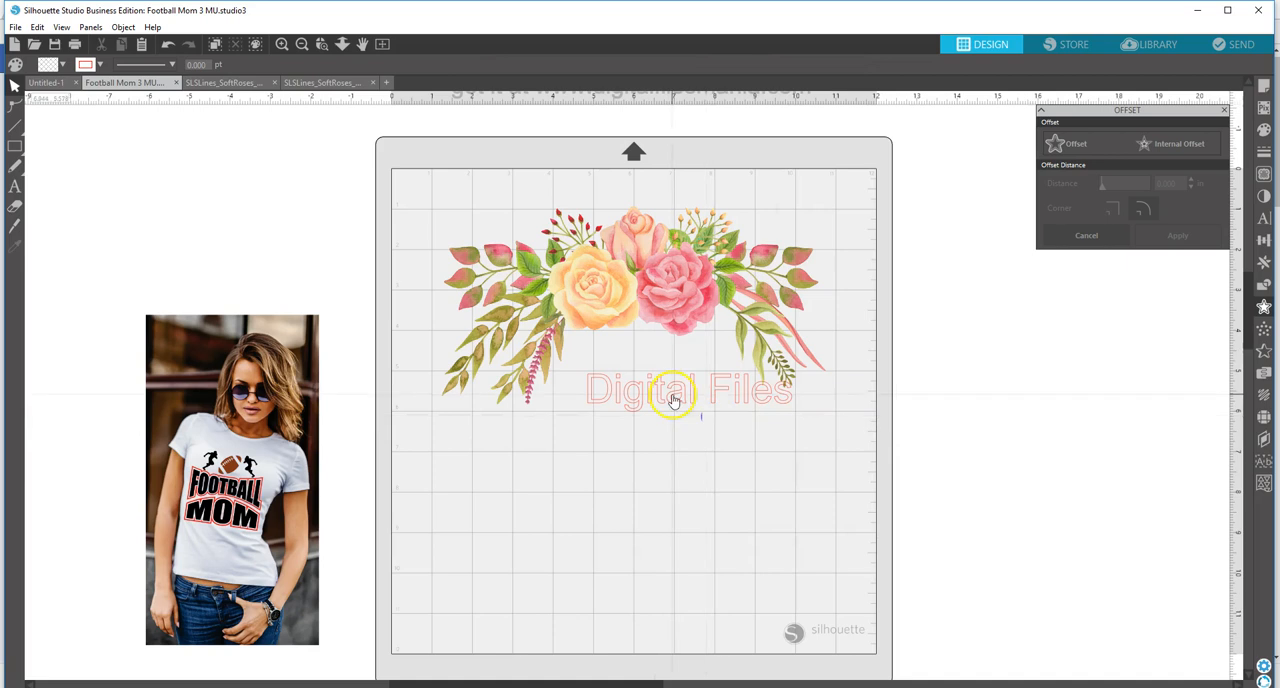
pyautogui.moveTo(686, 391); pyautogui.dragTo(643, 394)
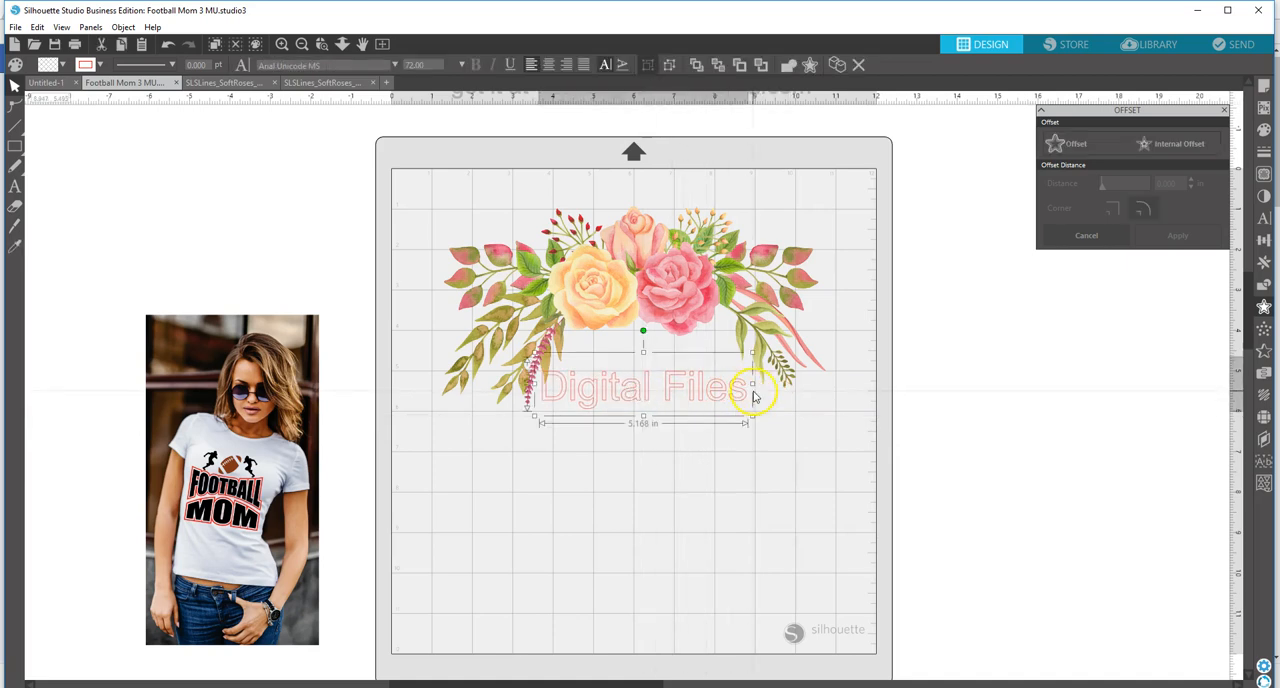
# Step: Change the "Digital Files" text to the Aaron Script font and enlarge it to about 8.09 in wide
pyautogui.doubleClick(741, 399)
pyautogui.moveTo(744, 392); pyautogui.dragTo(429, 394)
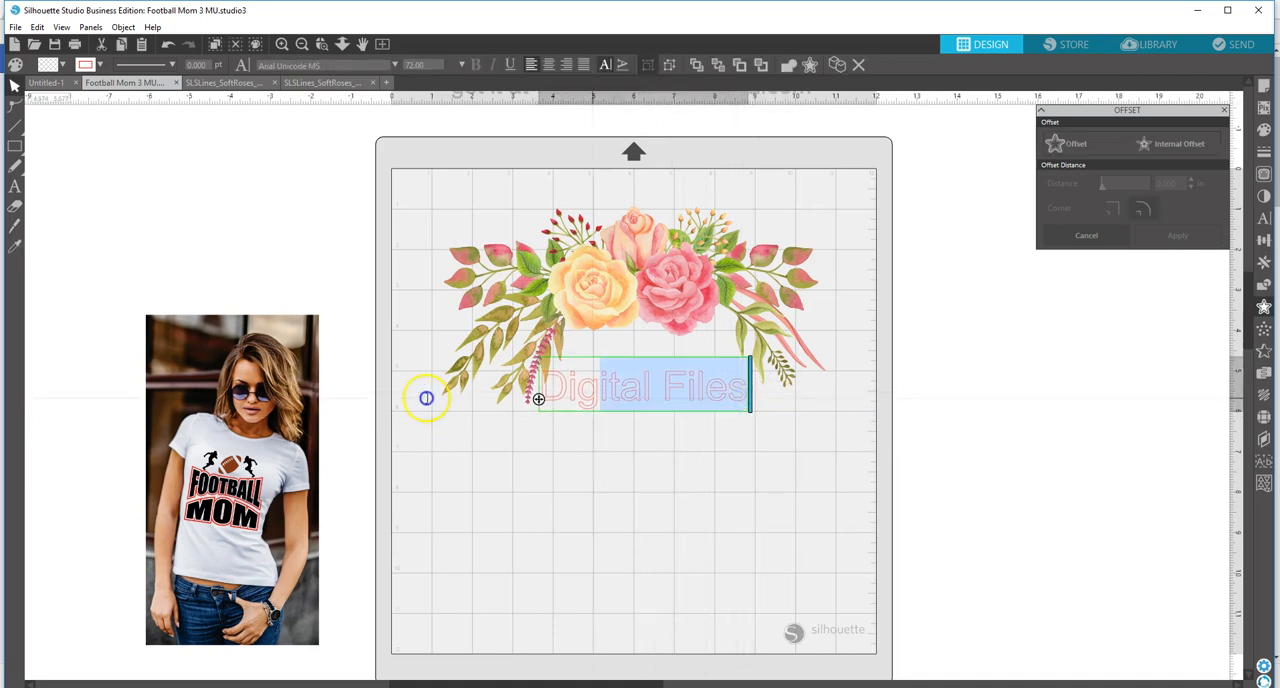
pyautogui.click(395, 64)
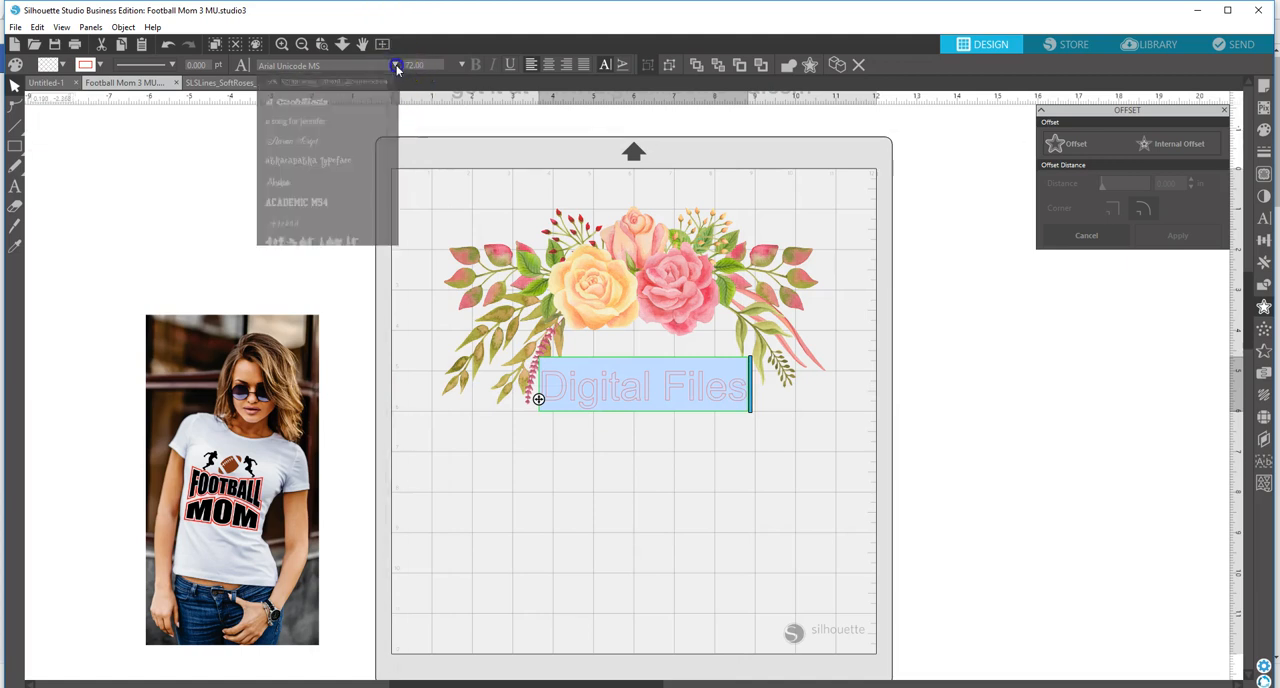
pyautogui.click(325, 140)
pyautogui.click(726, 493)
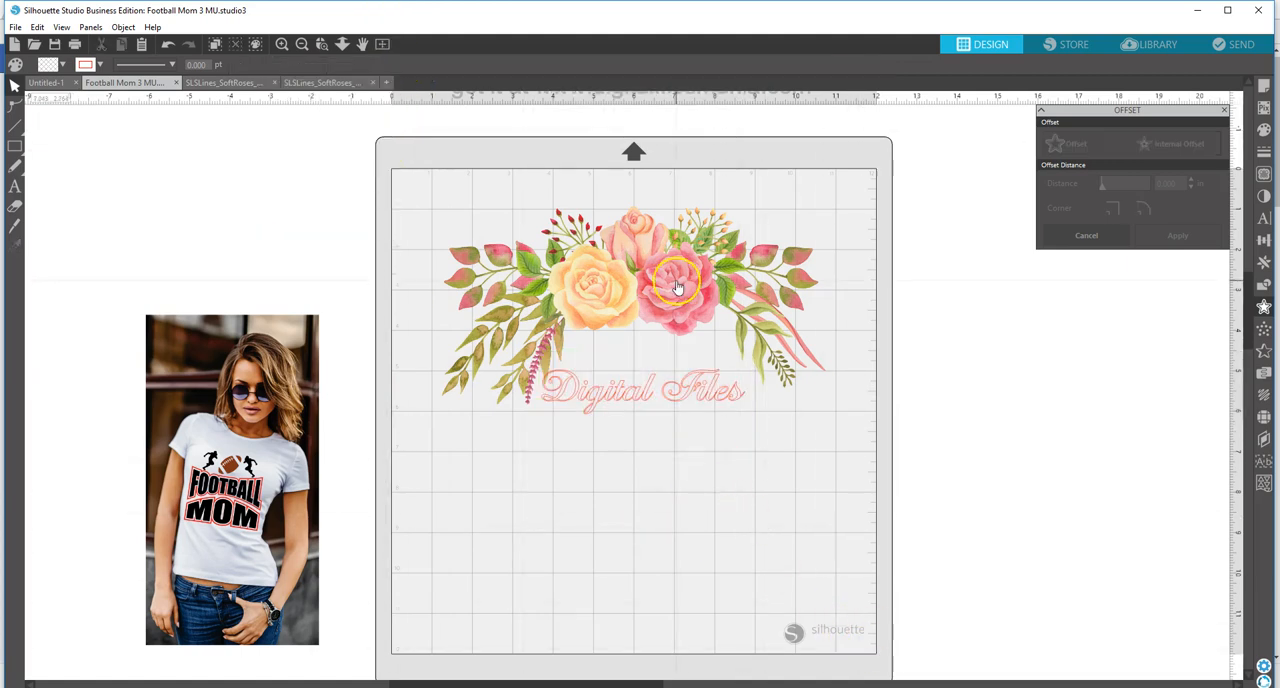
pyautogui.click(675, 399)
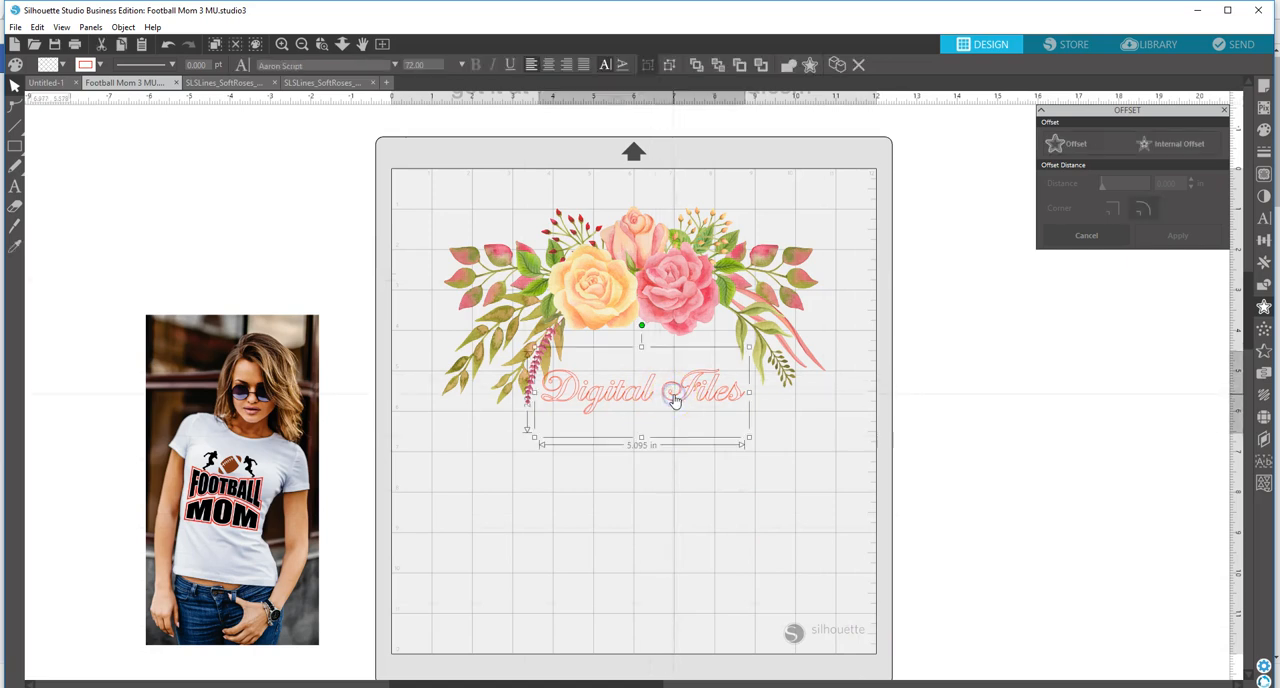
pyautogui.moveTo(750, 437); pyautogui.dragTo(870, 492)
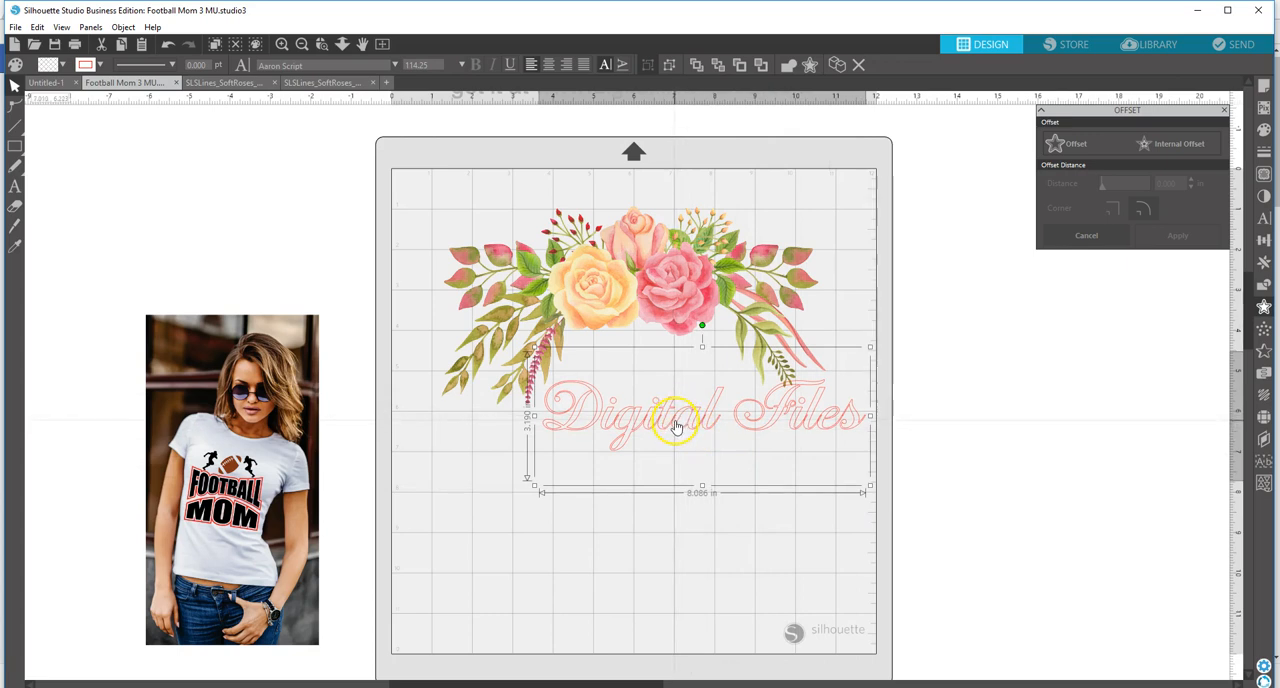
# Step: Ungroup the "Digital Files" lettering, weld the overlapping letters and group the welded pieces
pyautogui.rightClick(675, 424)
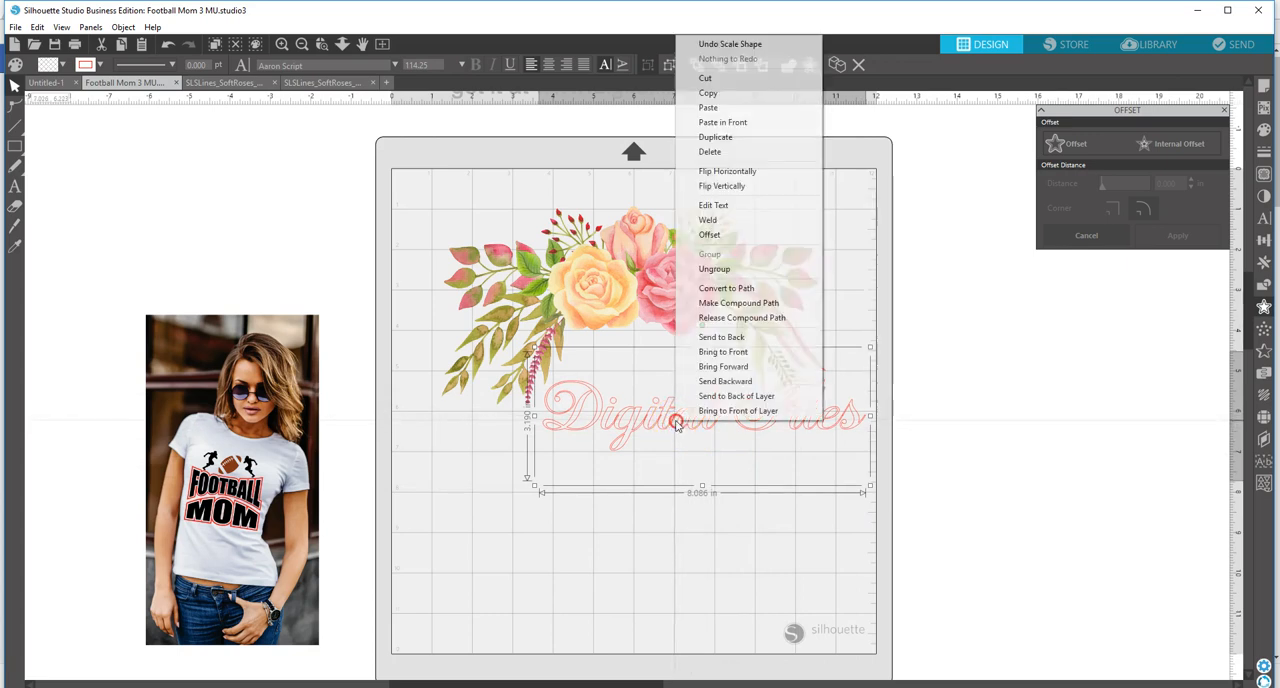
pyautogui.click(728, 271)
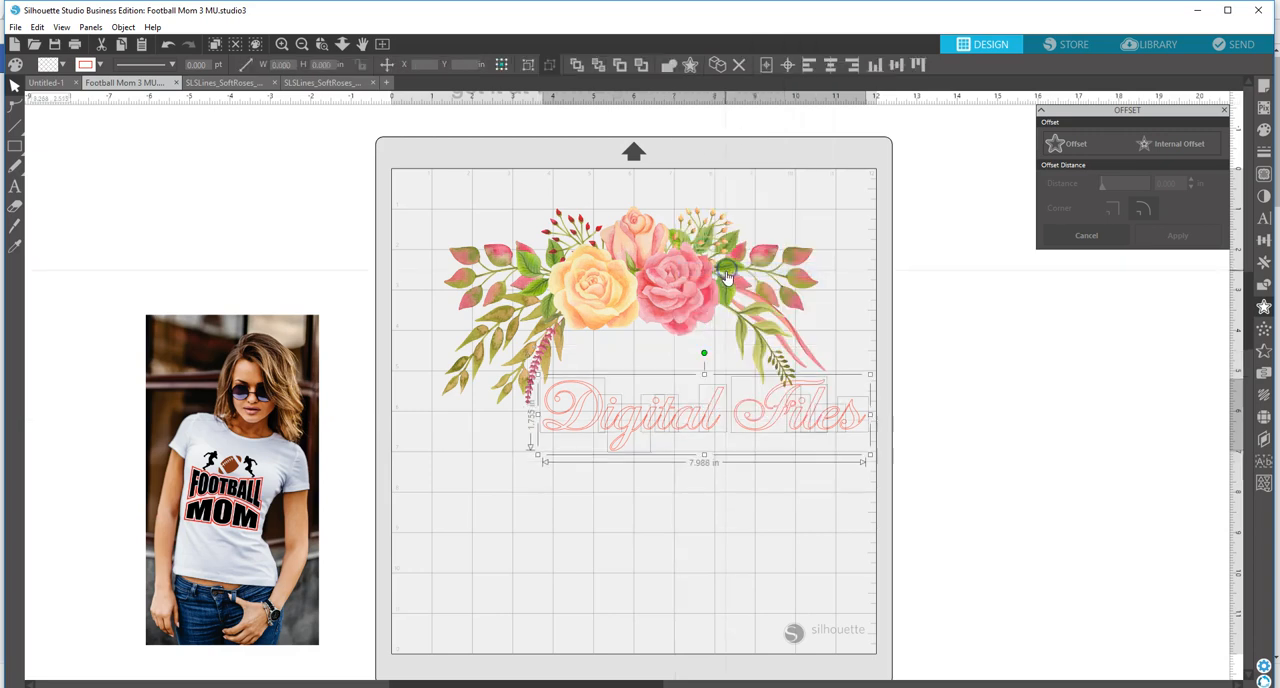
pyautogui.rightClick(683, 432)
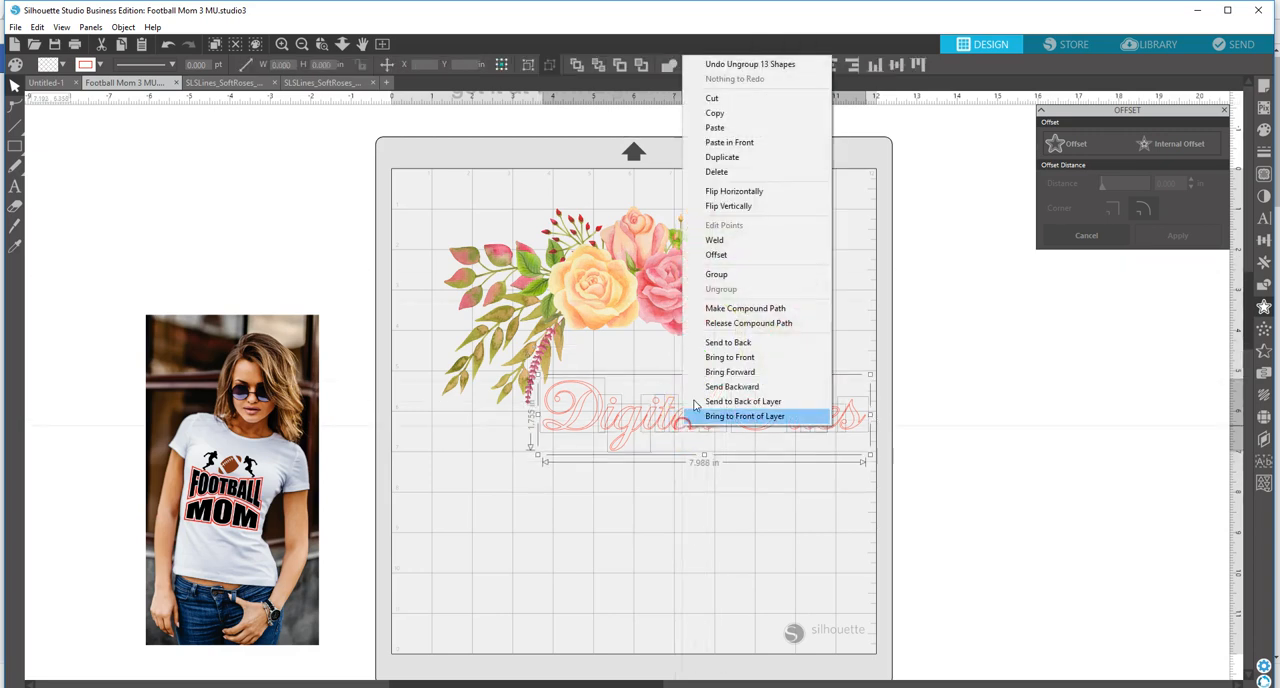
pyautogui.click(716, 241)
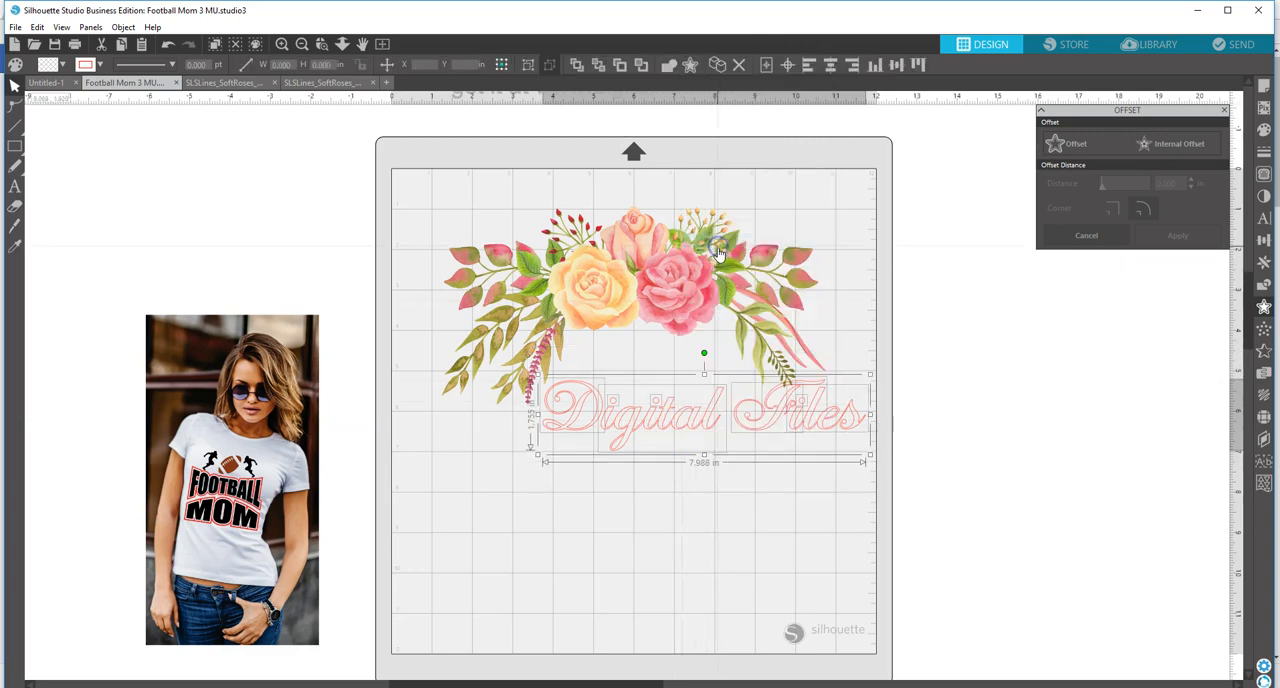
pyautogui.rightClick(685, 430)
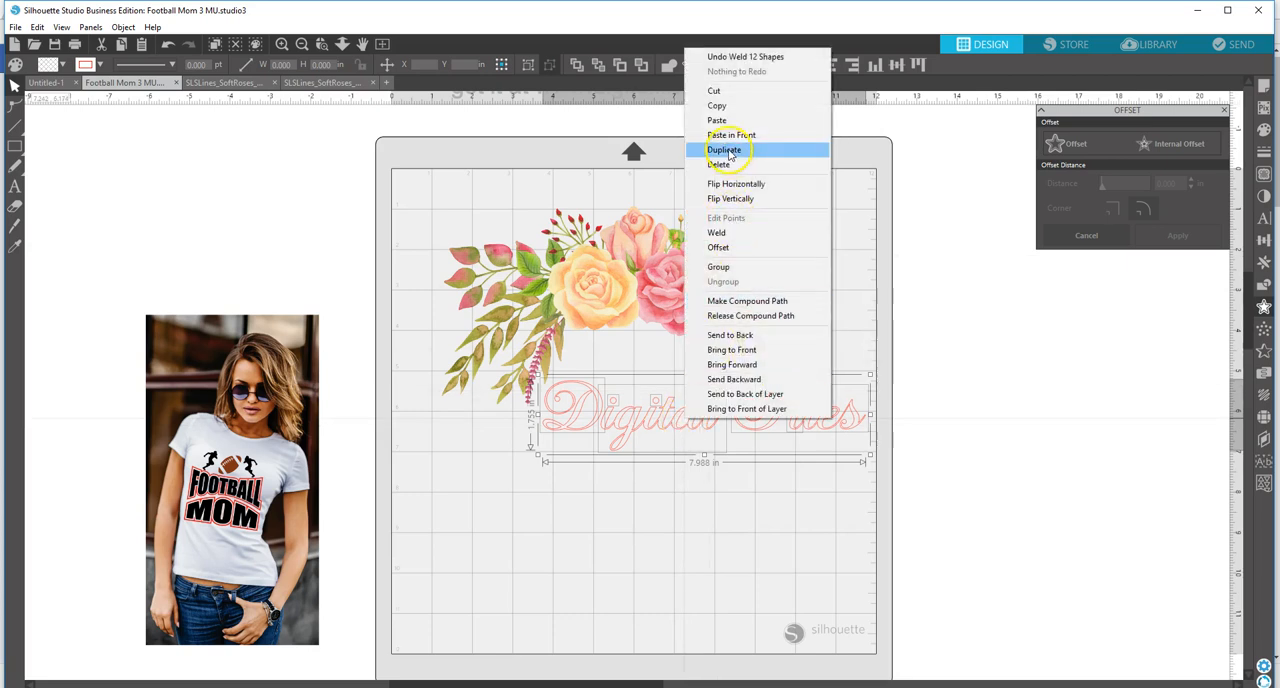
pyautogui.click(720, 267)
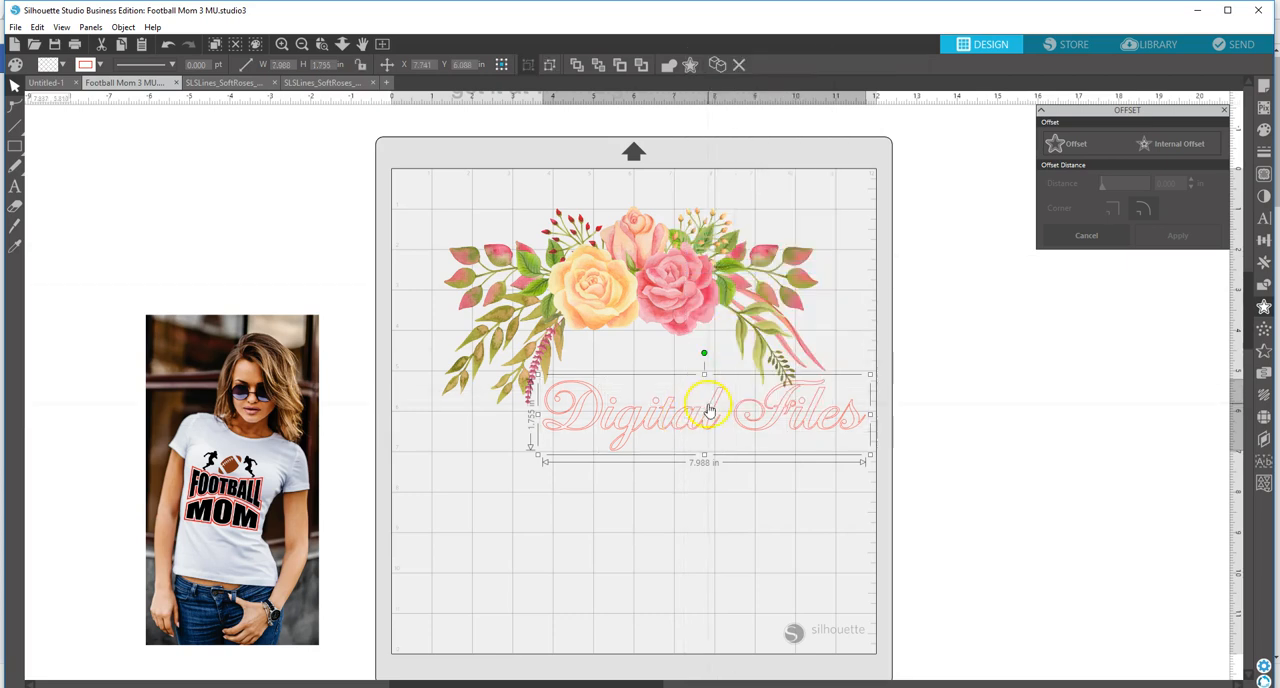
# Step: Move the grouped lettering up over the lower leaves of the arrangement and bring it to the front
pyautogui.moveTo(697, 428); pyautogui.dragTo(648, 390)
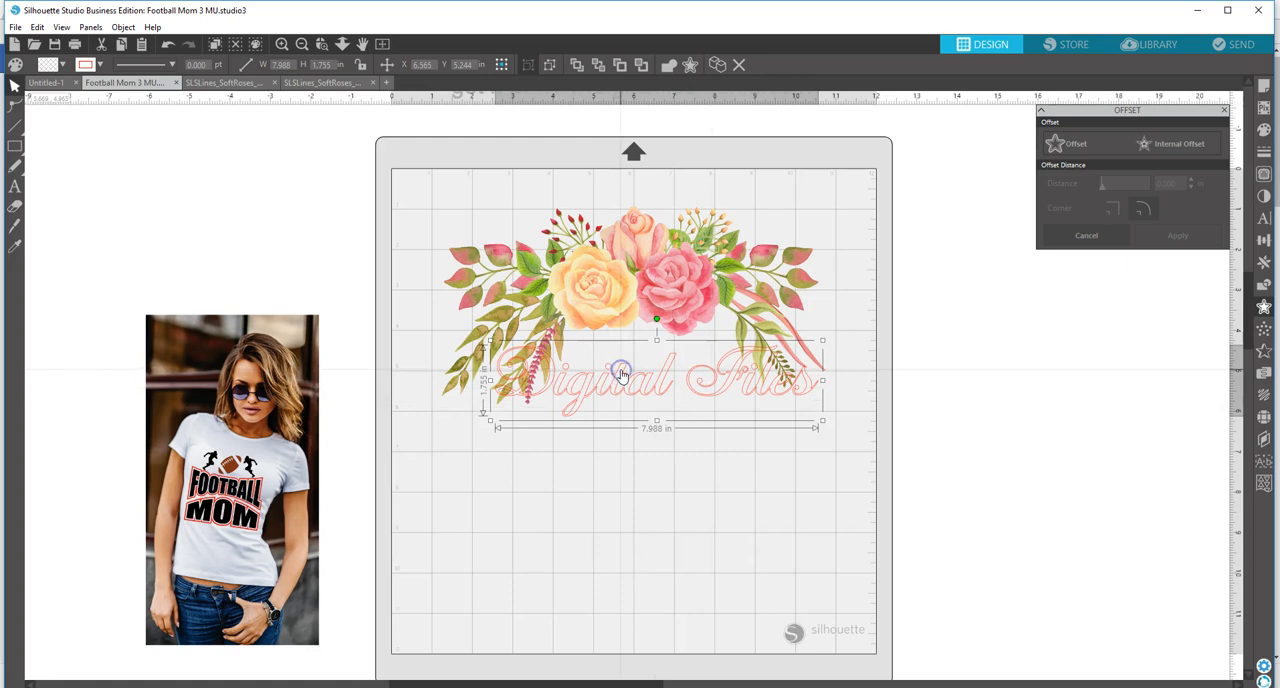
pyautogui.rightClick(621, 372)
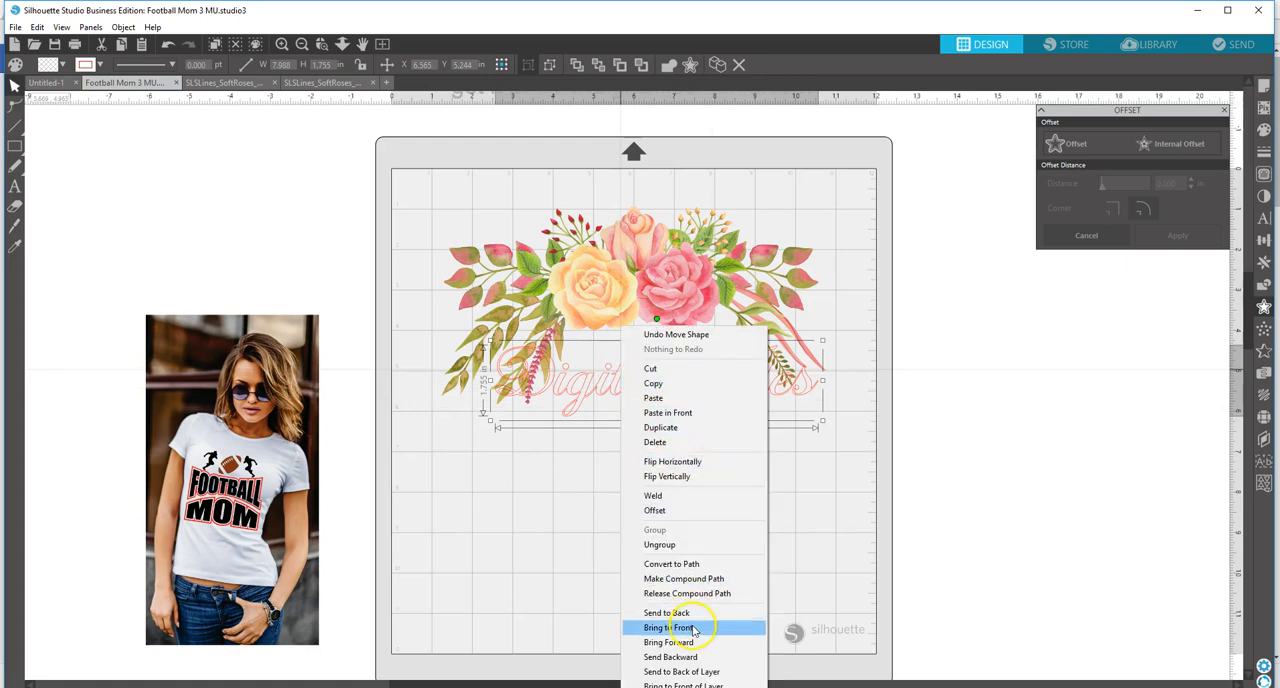
pyautogui.click(677, 623)
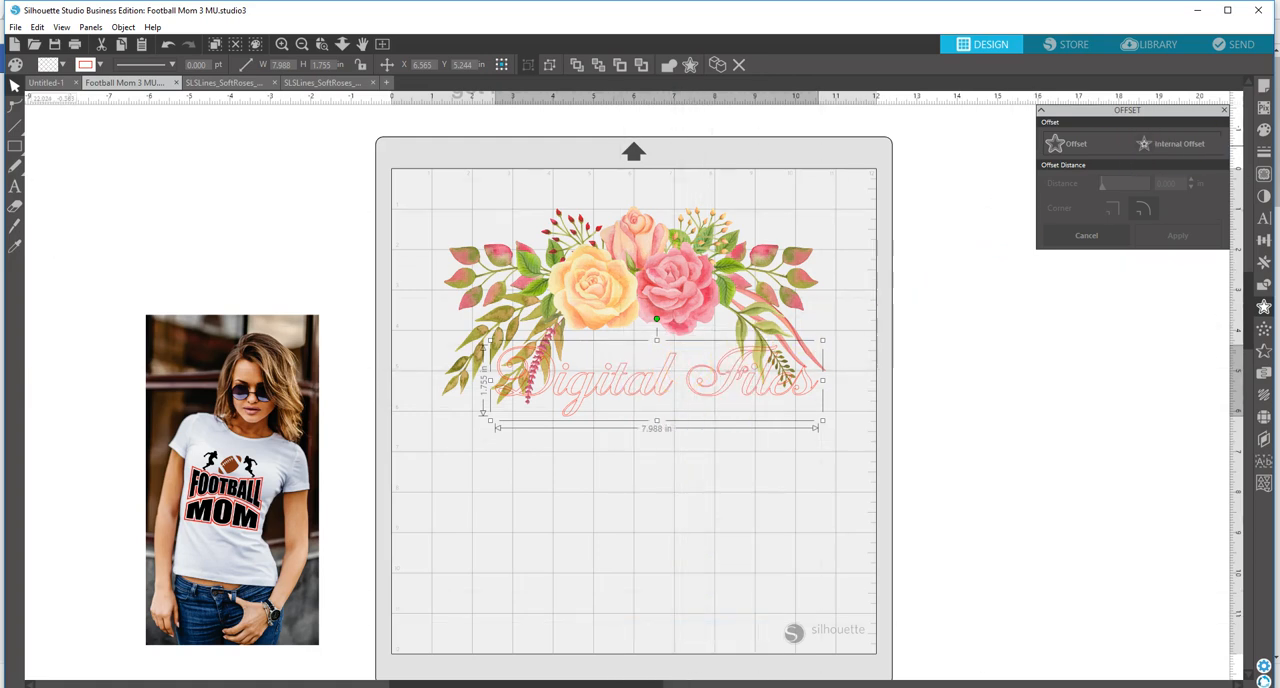
# Step: Fill the "Digital Files" lettering with a dark pink sampled from the pink rose
pyautogui.click(1265, 131)
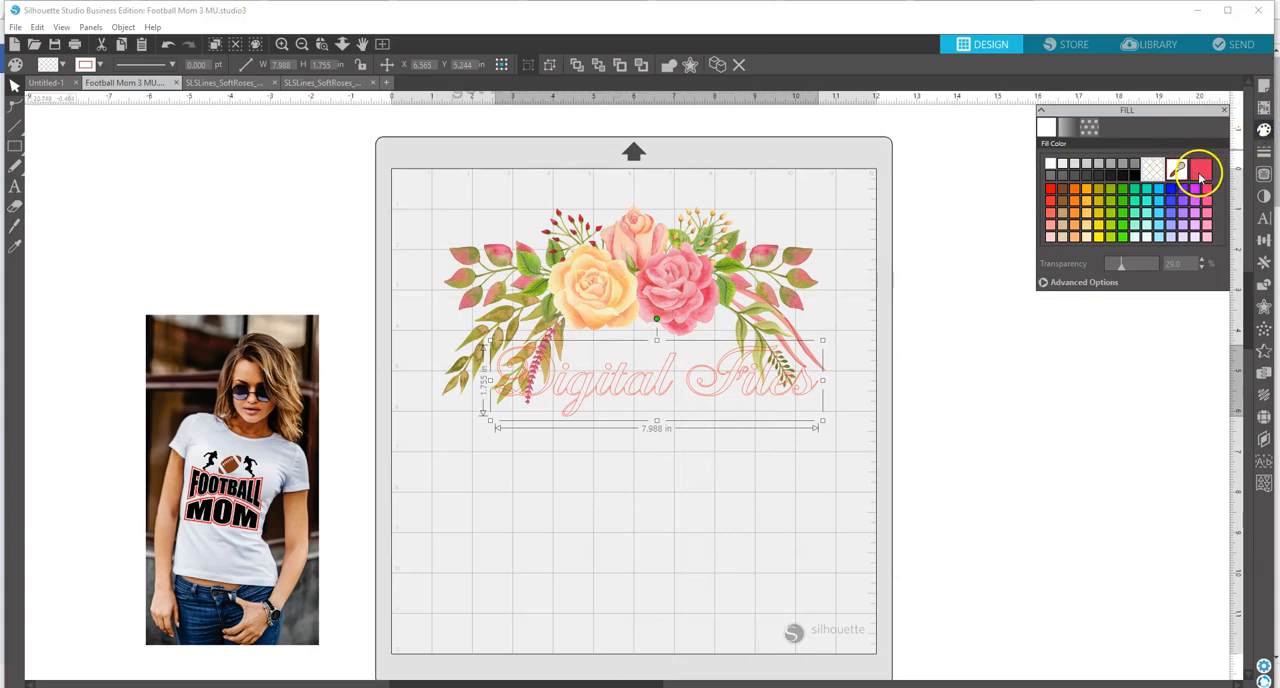
pyautogui.click(1199, 171)
pyautogui.click(1177, 170)
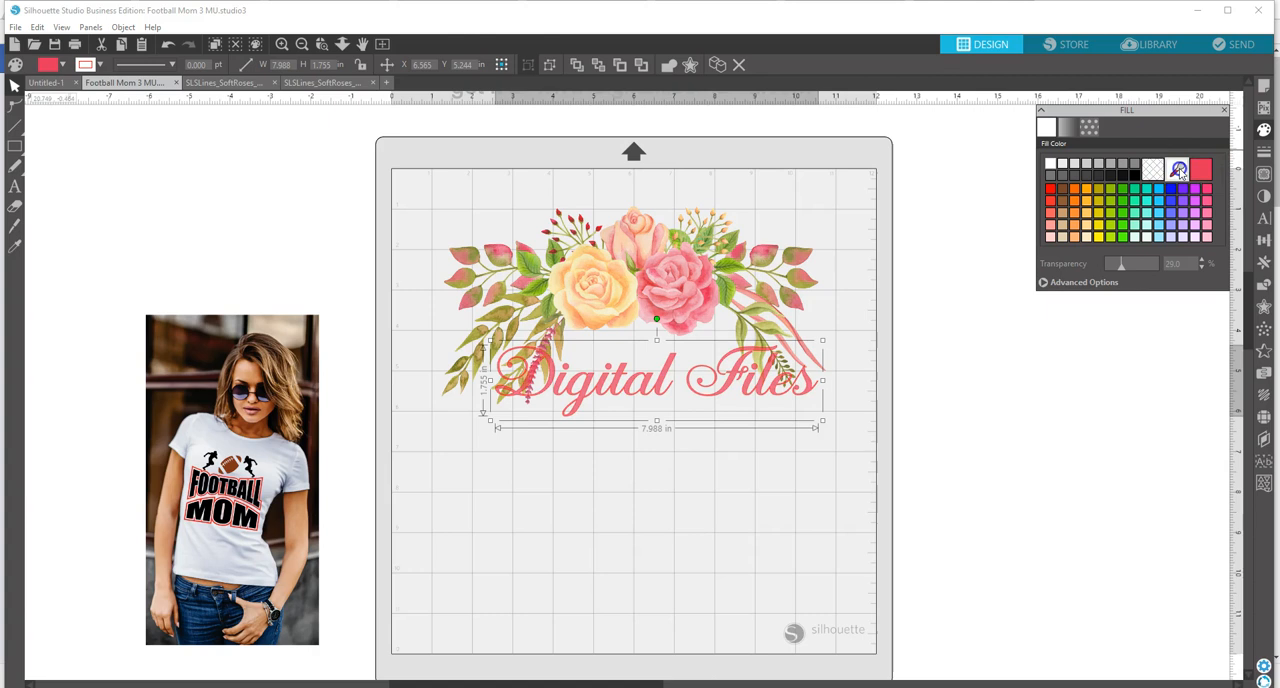
pyautogui.click(707, 266)
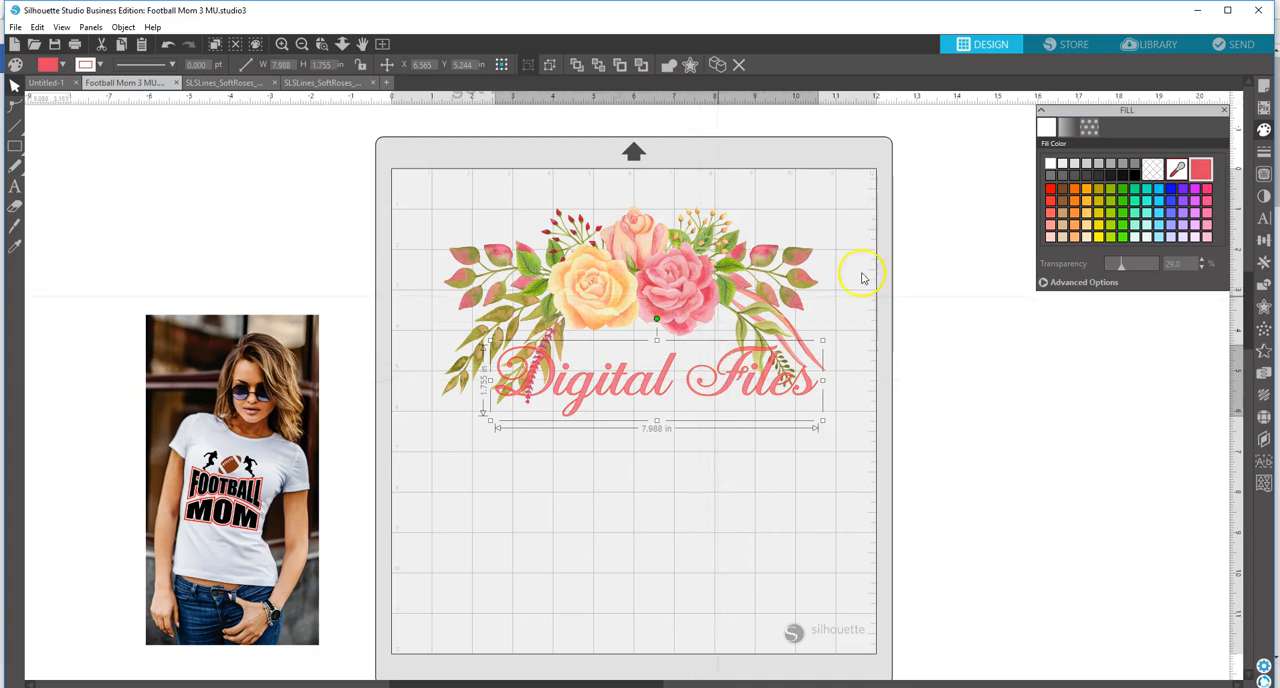
pyautogui.click(1180, 170)
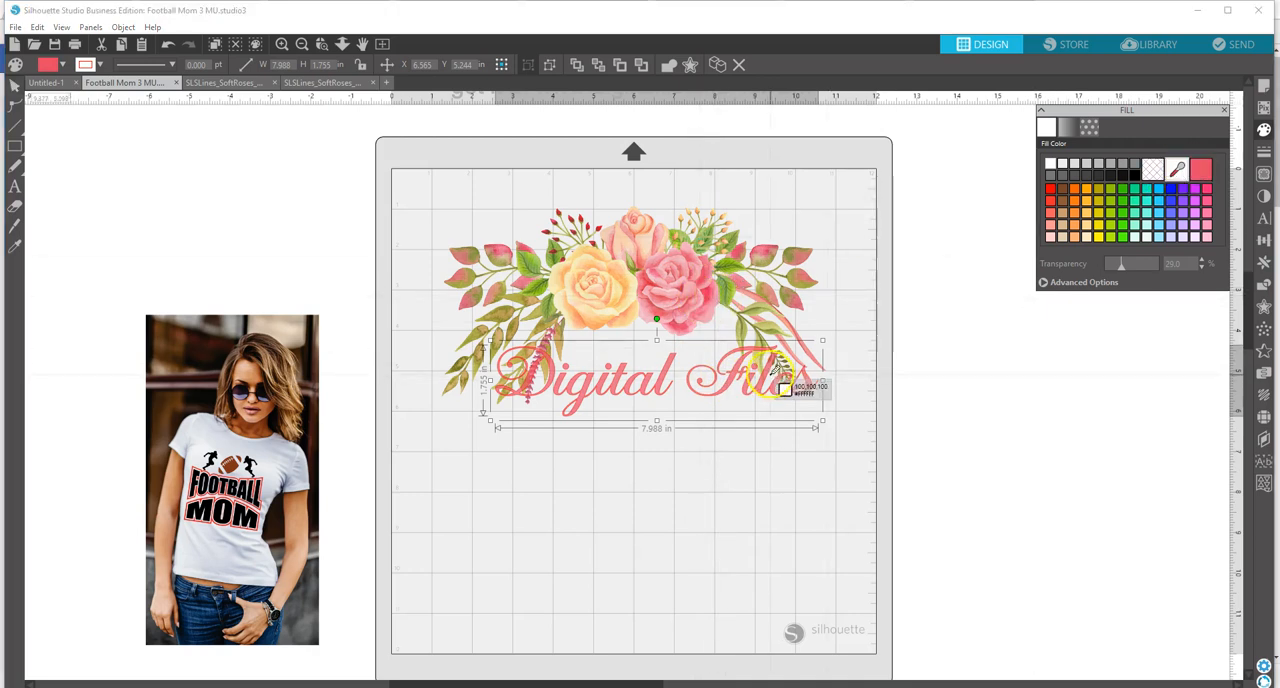
pyautogui.click(716, 290)
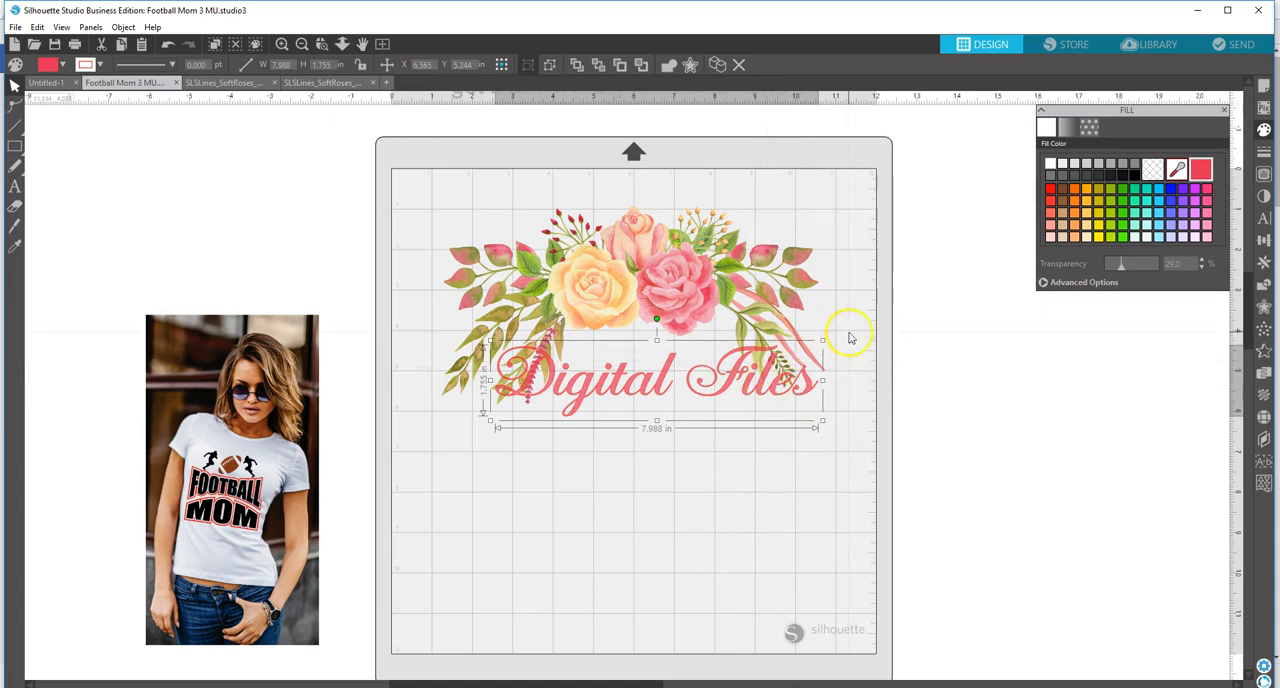
# Step: Set the lettering's line color to light gray and move it slightly higher toward the roses
pyautogui.click(1263, 150)
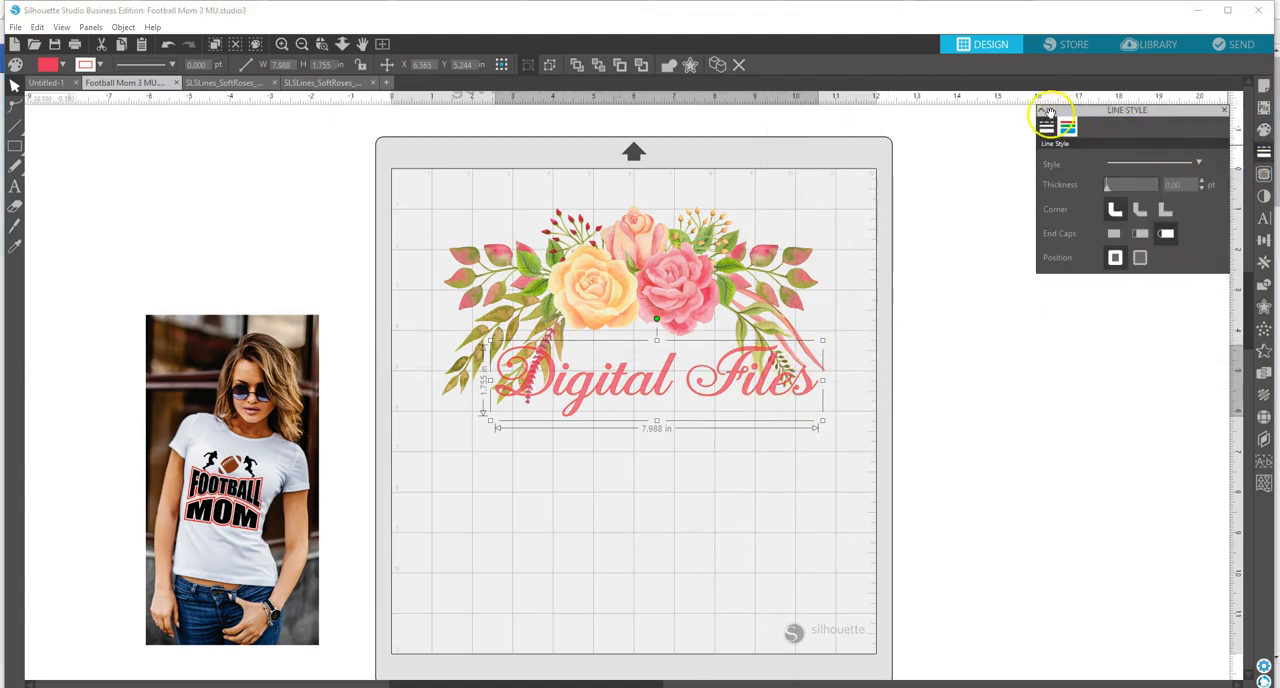
pyautogui.click(1068, 128)
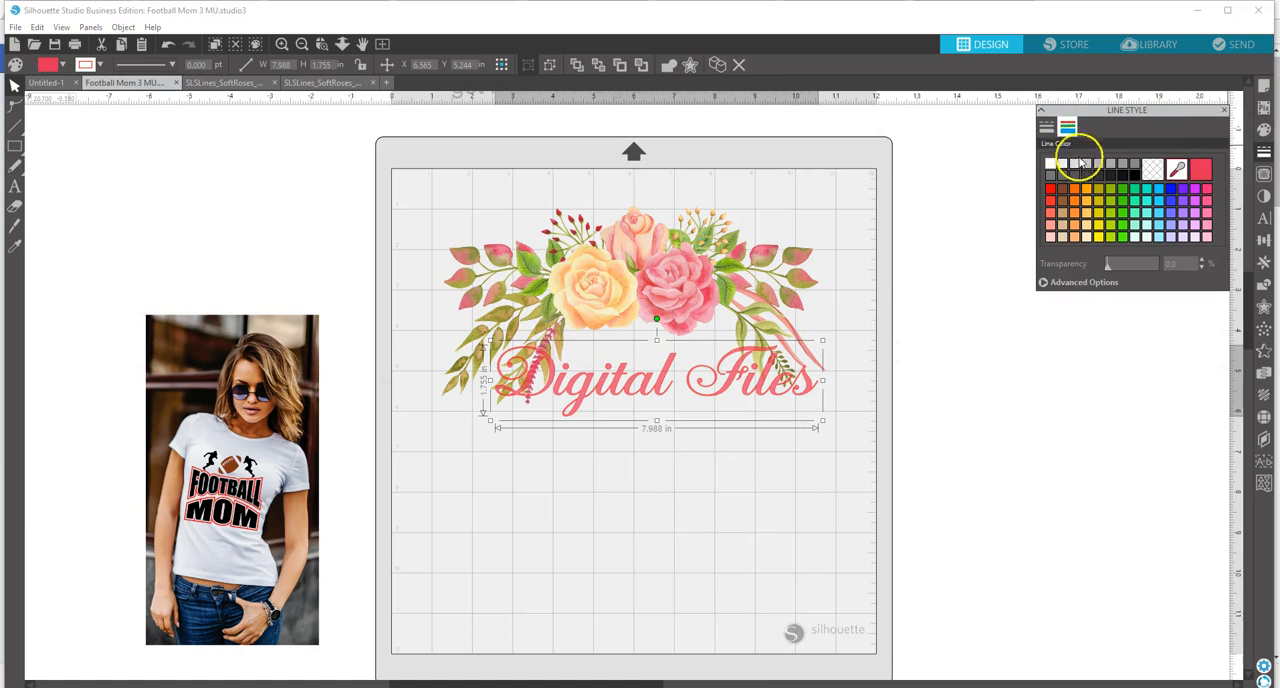
pyautogui.click(1086, 166)
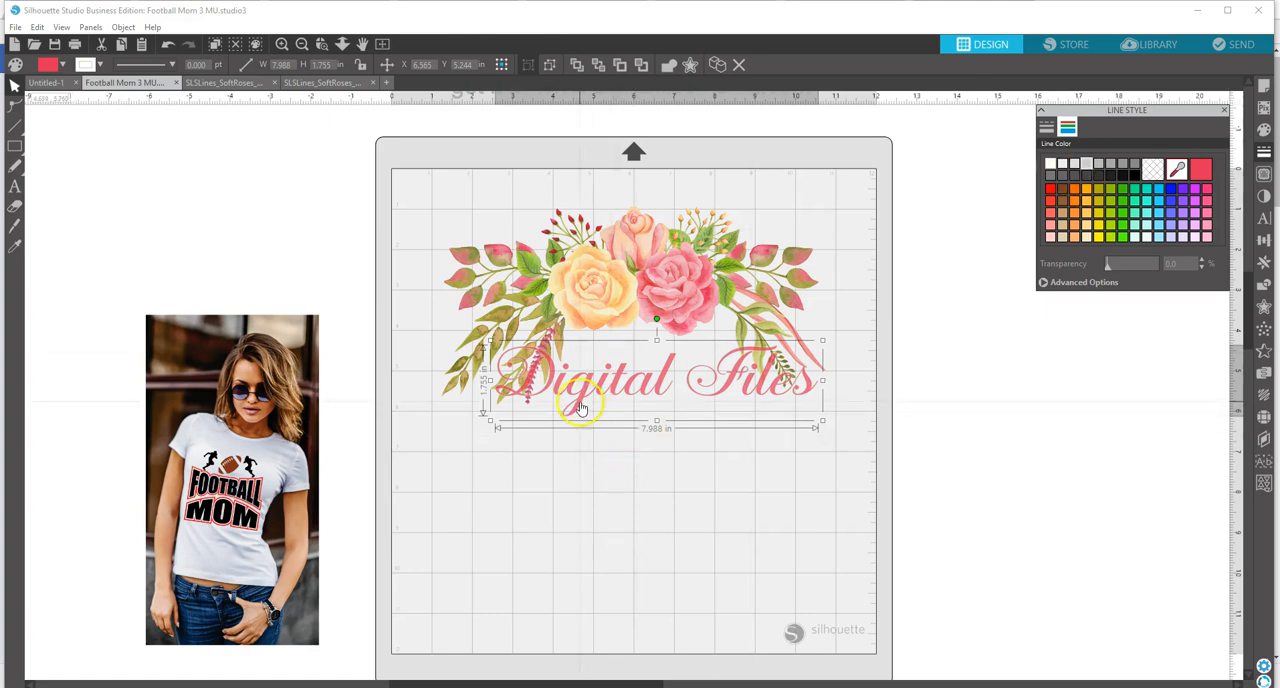
pyautogui.moveTo(736, 388); pyautogui.dragTo(729, 372)
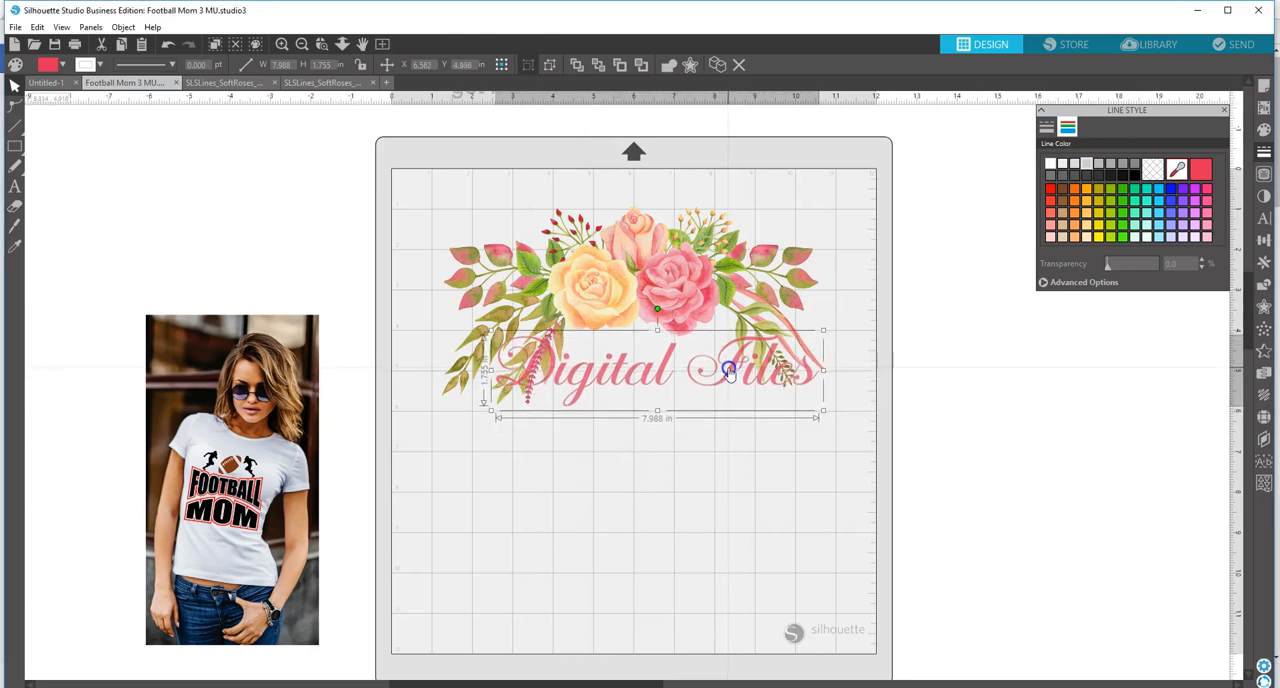
# Step: Add a new text line reading "MANIA" on the page below the "Digital Files" lettering
pyautogui.click(15, 183)
pyautogui.click(609, 446)
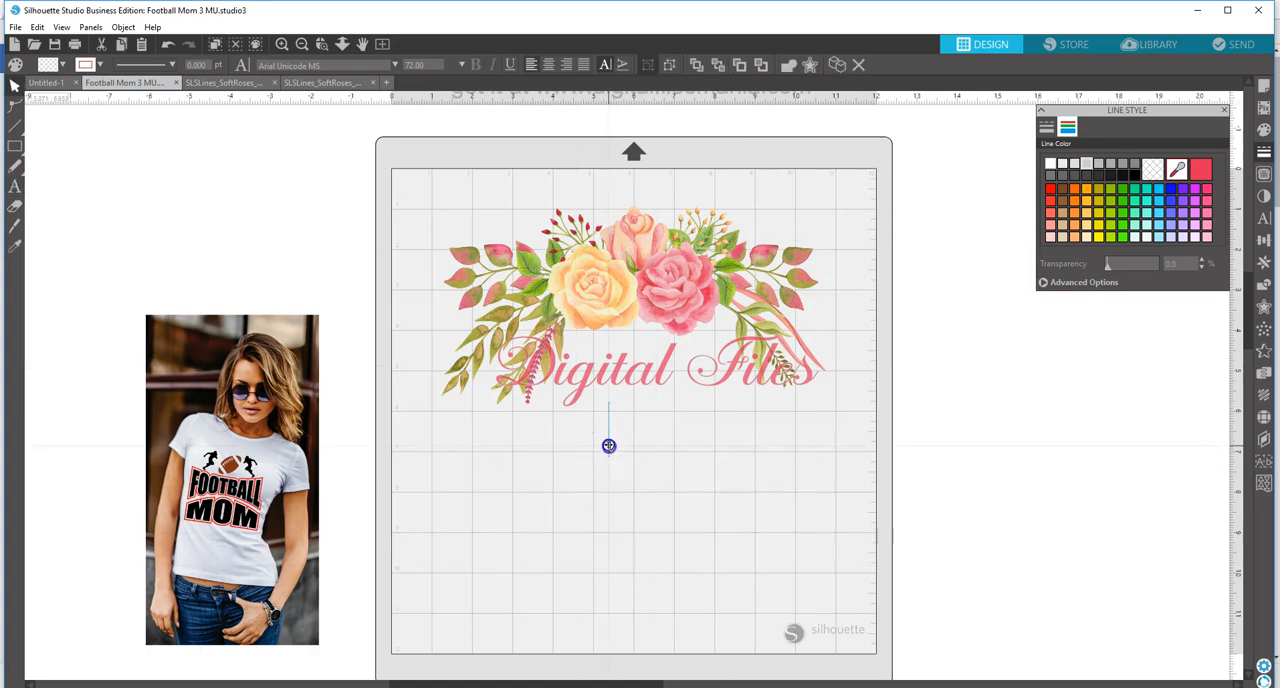
pyautogui.write('Ma')
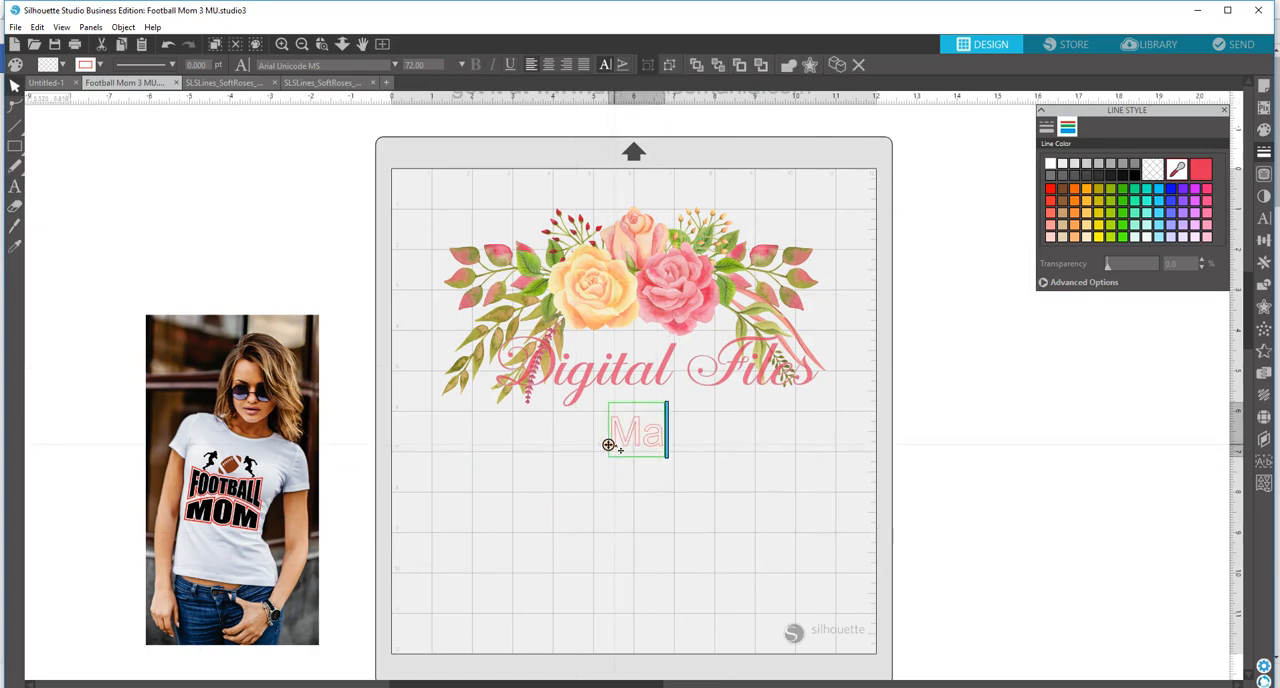
pyautogui.press('BackSpace')
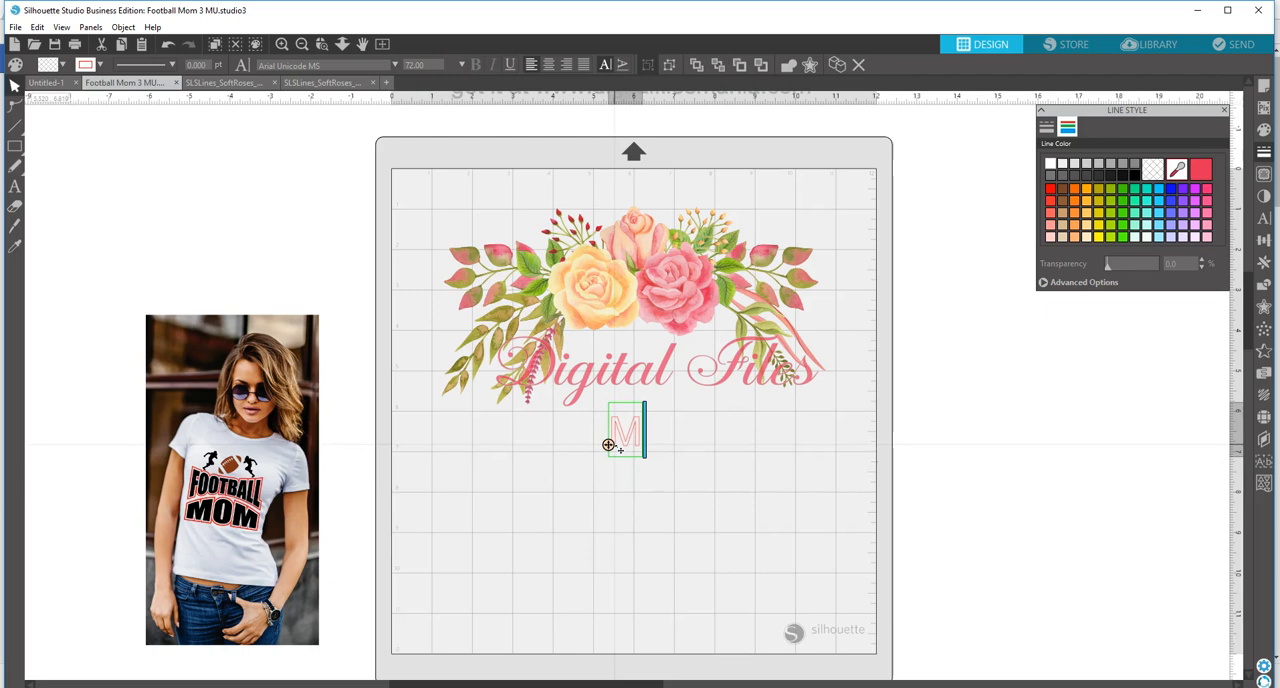
pyautogui.write('ANIA')
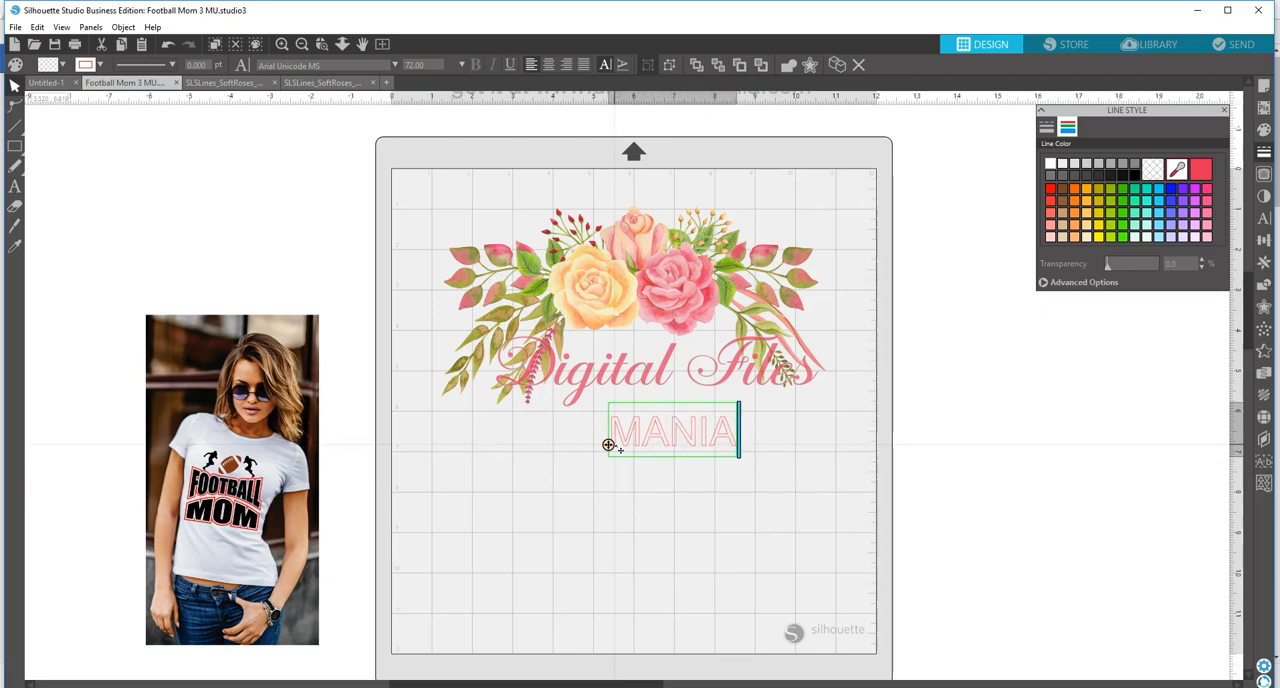
pyautogui.click(686, 502)
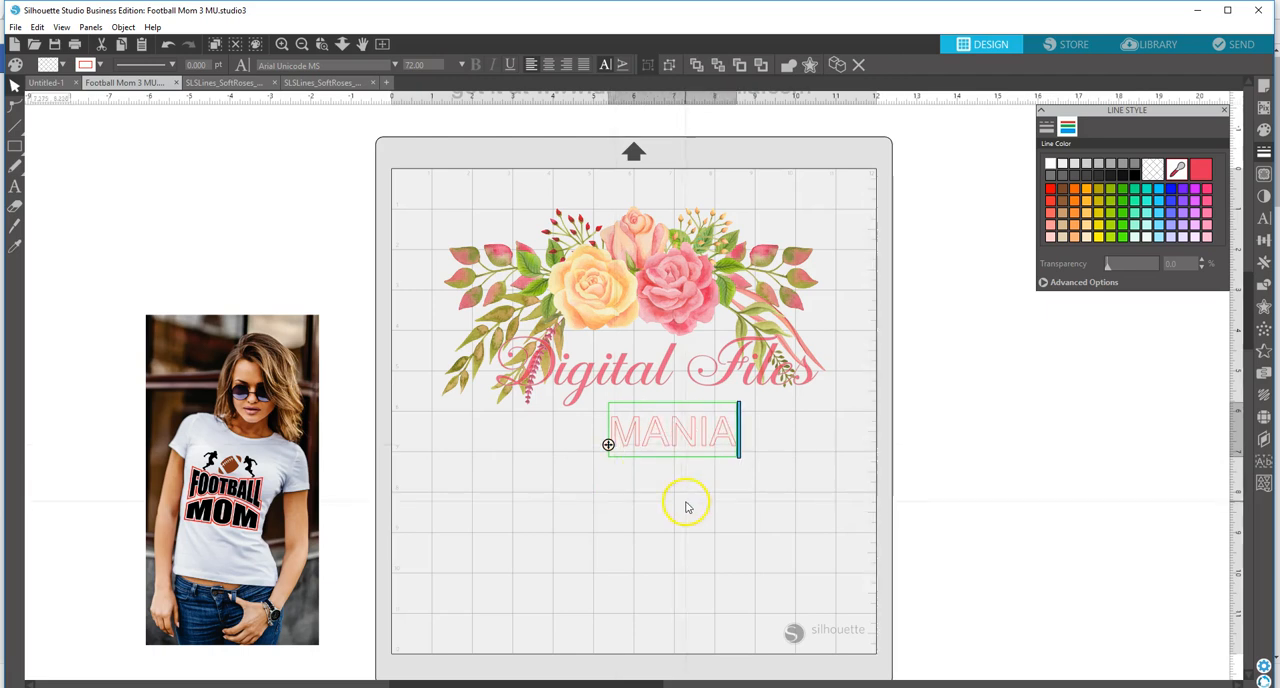
# Step: Set the font of the "MANIA" text to Addington CF
pyautogui.click(687, 432)
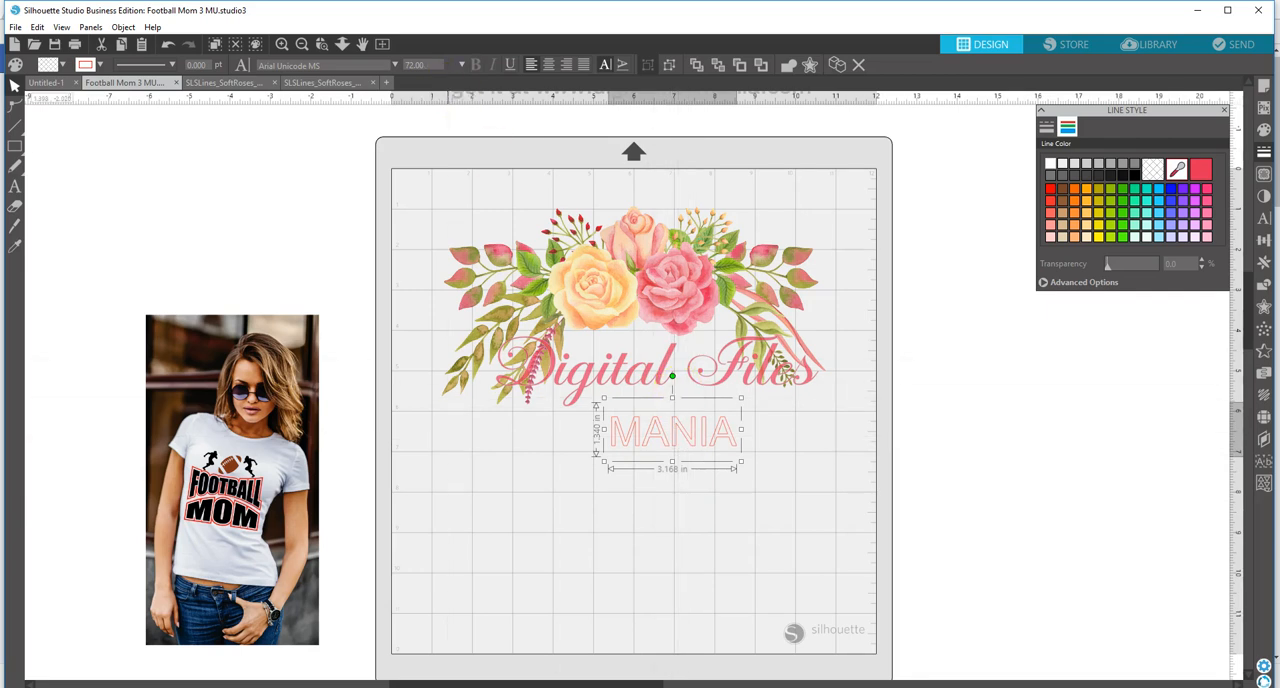
pyautogui.click(396, 65)
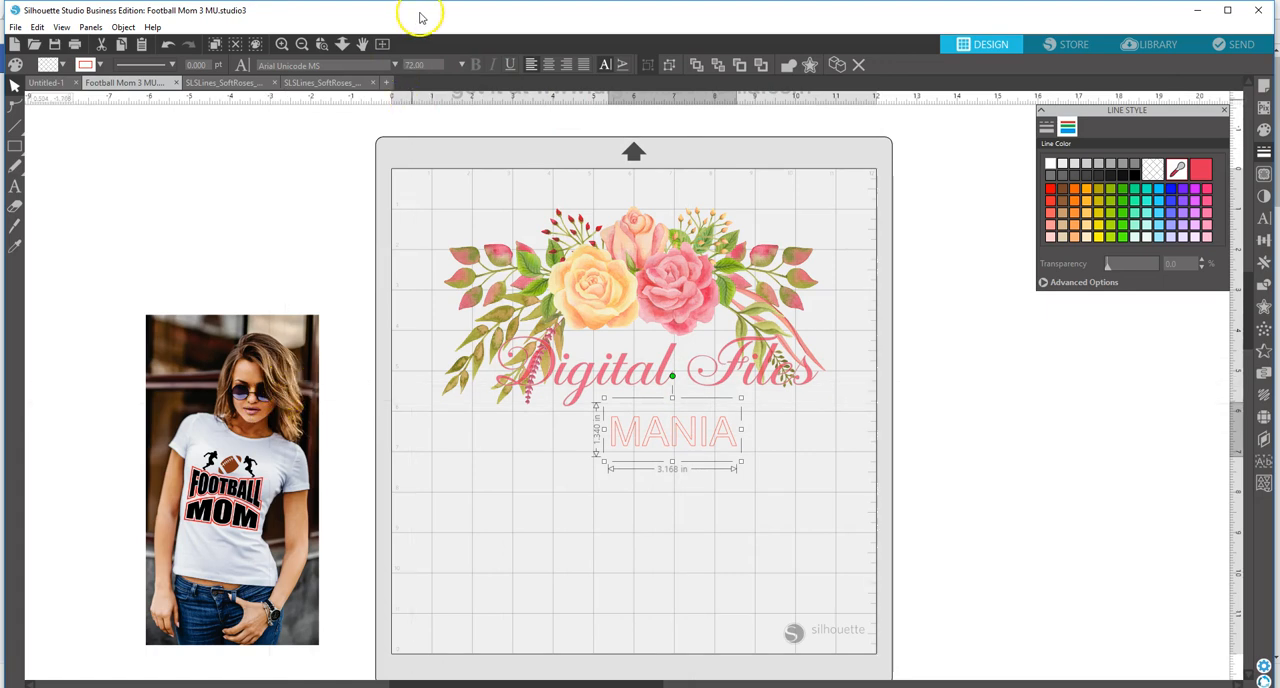
pyautogui.click(396, 66)
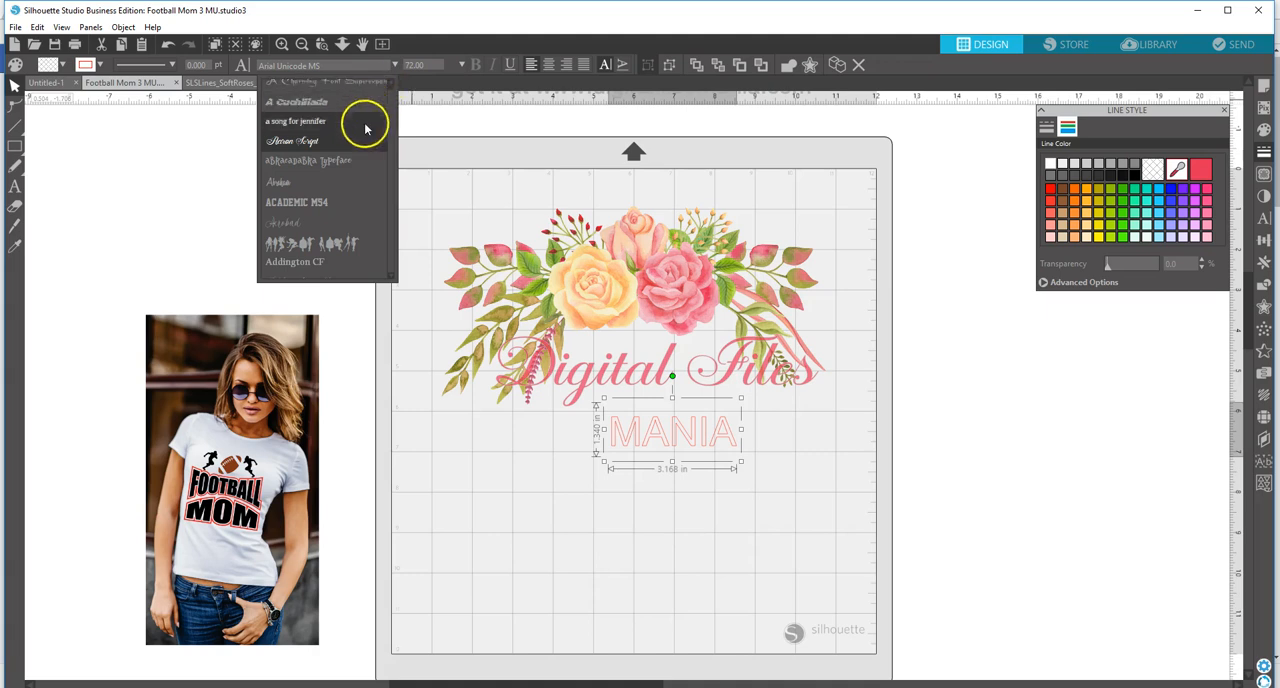
pyautogui.click(335, 261)
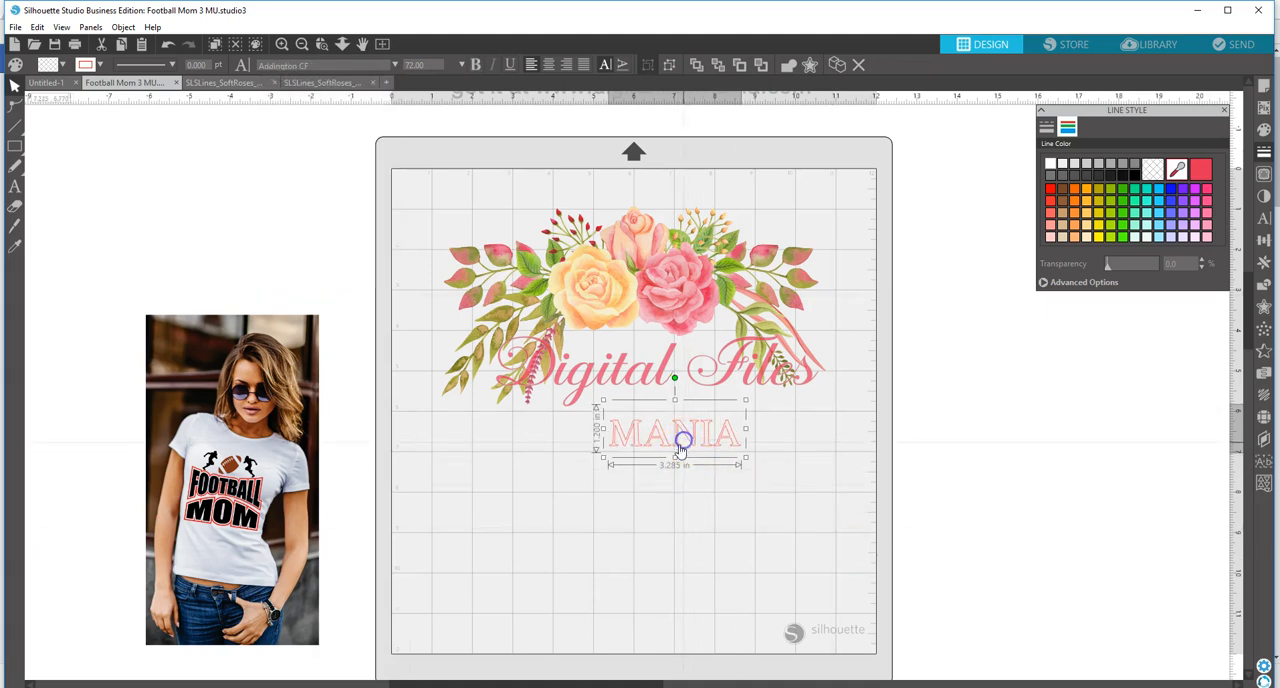
# Step: Enlarge the "MANIA" text to about 4.5 in wide and shift the "Digital Files" lettering slightly left to center it under the roses
pyautogui.moveTo(601, 458); pyautogui.dragTo(553, 477)
pyautogui.moveTo(658, 378); pyautogui.dragTo(639, 377)
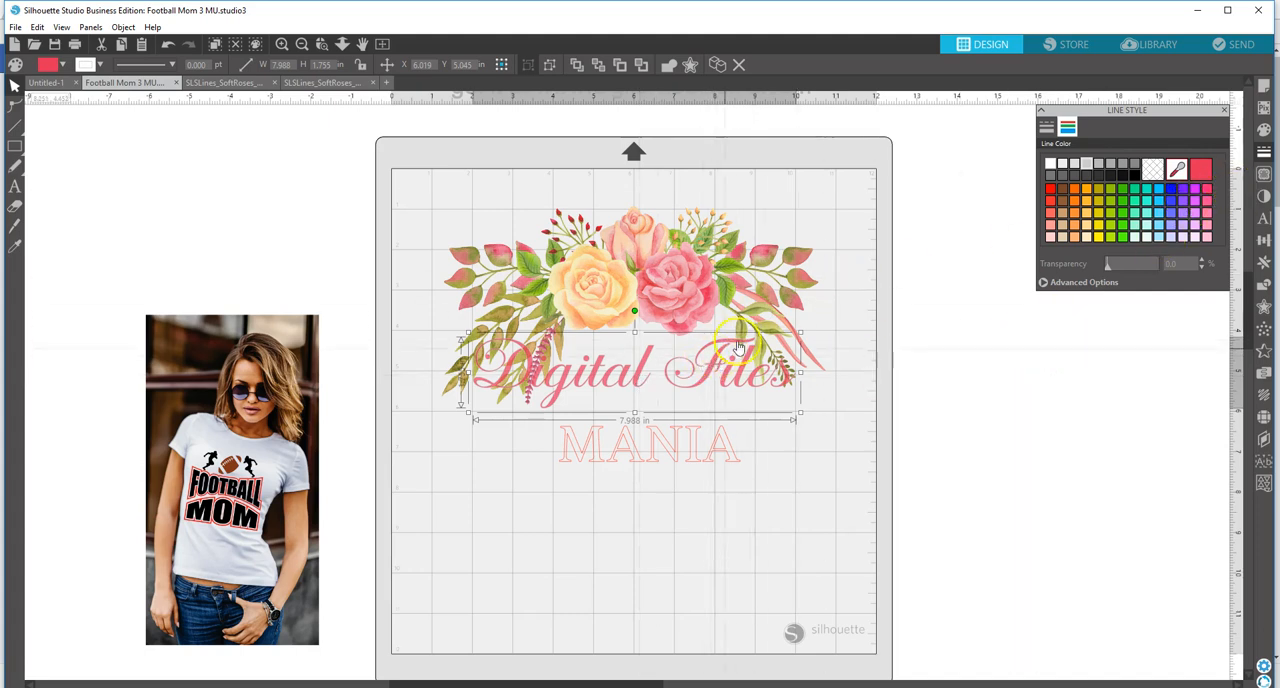
# Step: Give the "MANIA" text a light gray line color and fill it with the sampled dark pink
pyautogui.click(674, 446)
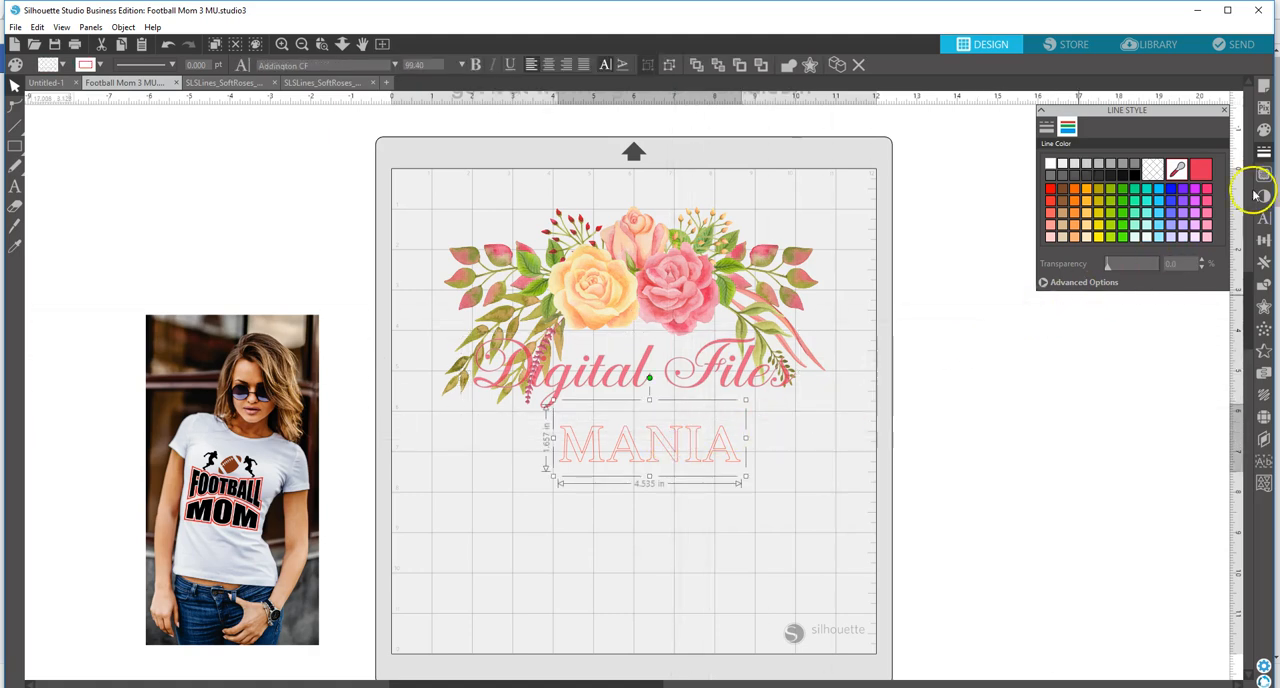
pyautogui.click(1199, 170)
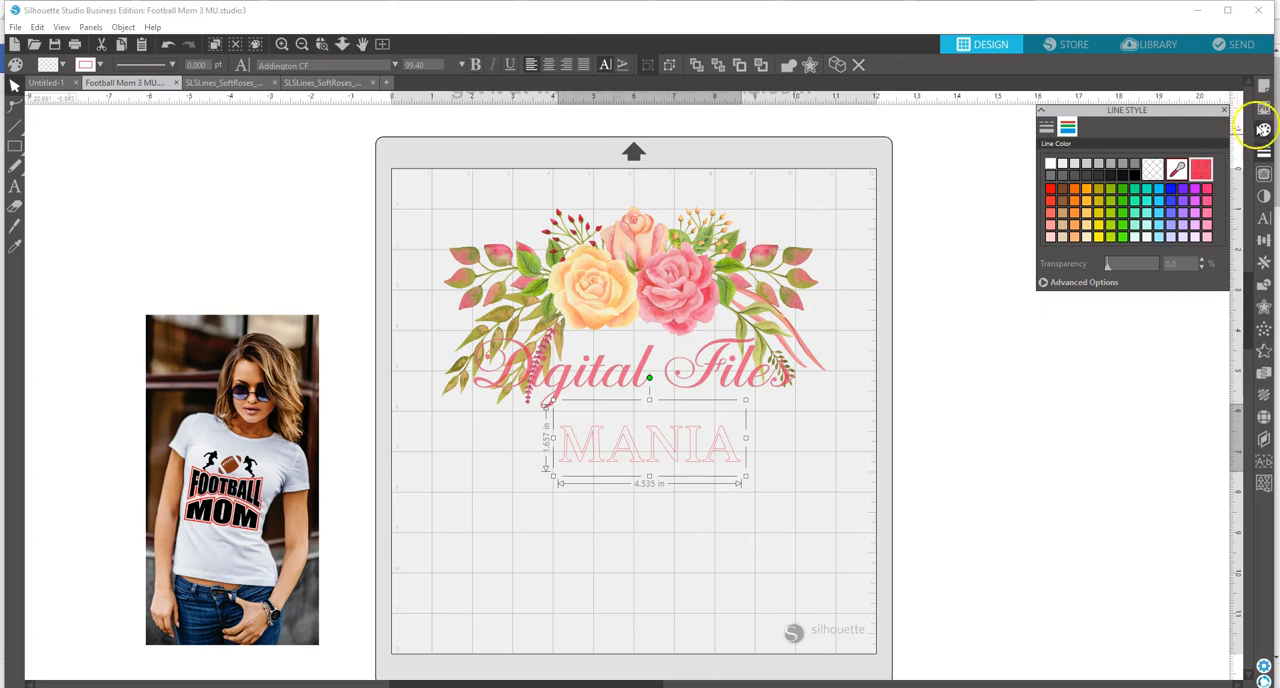
pyautogui.click(1086, 164)
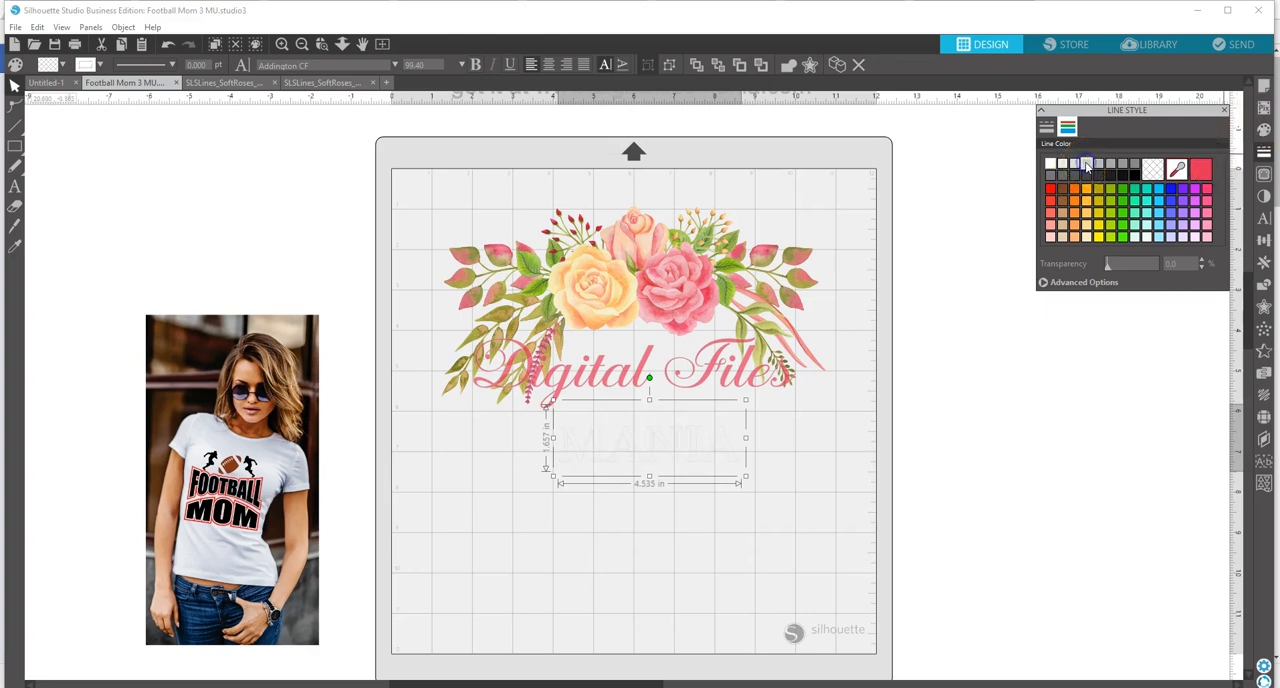
pyautogui.click(1074, 164)
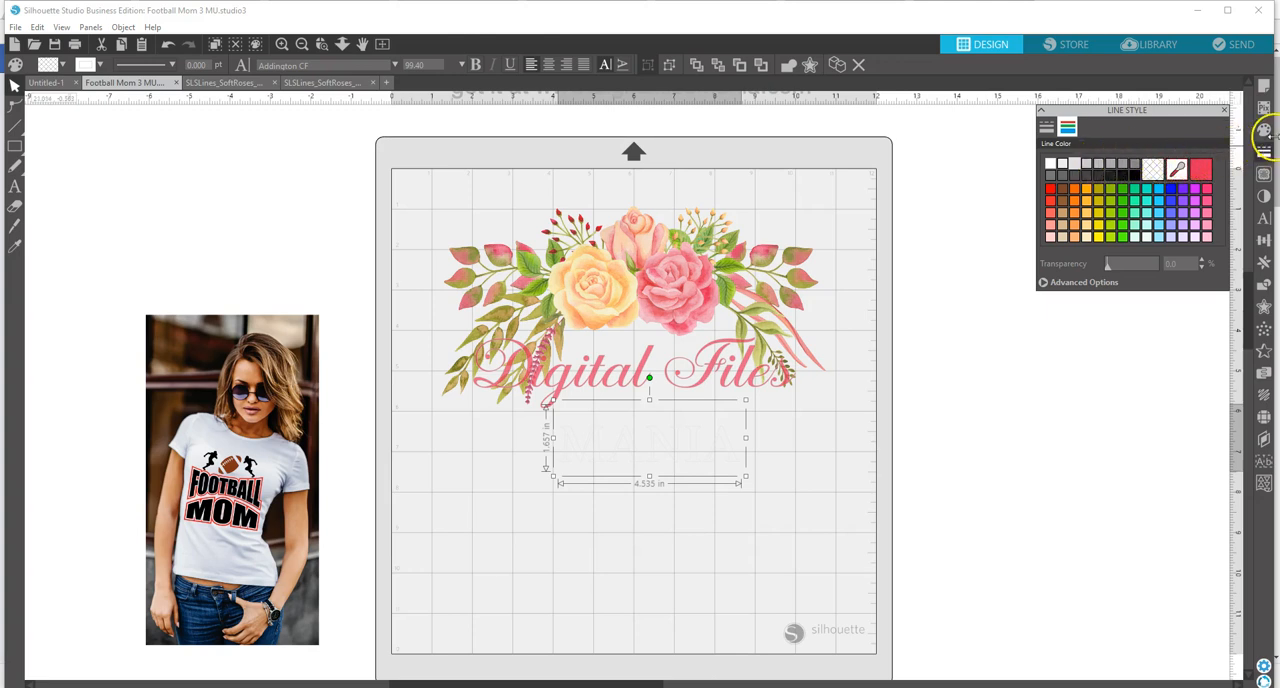
pyautogui.click(1264, 130)
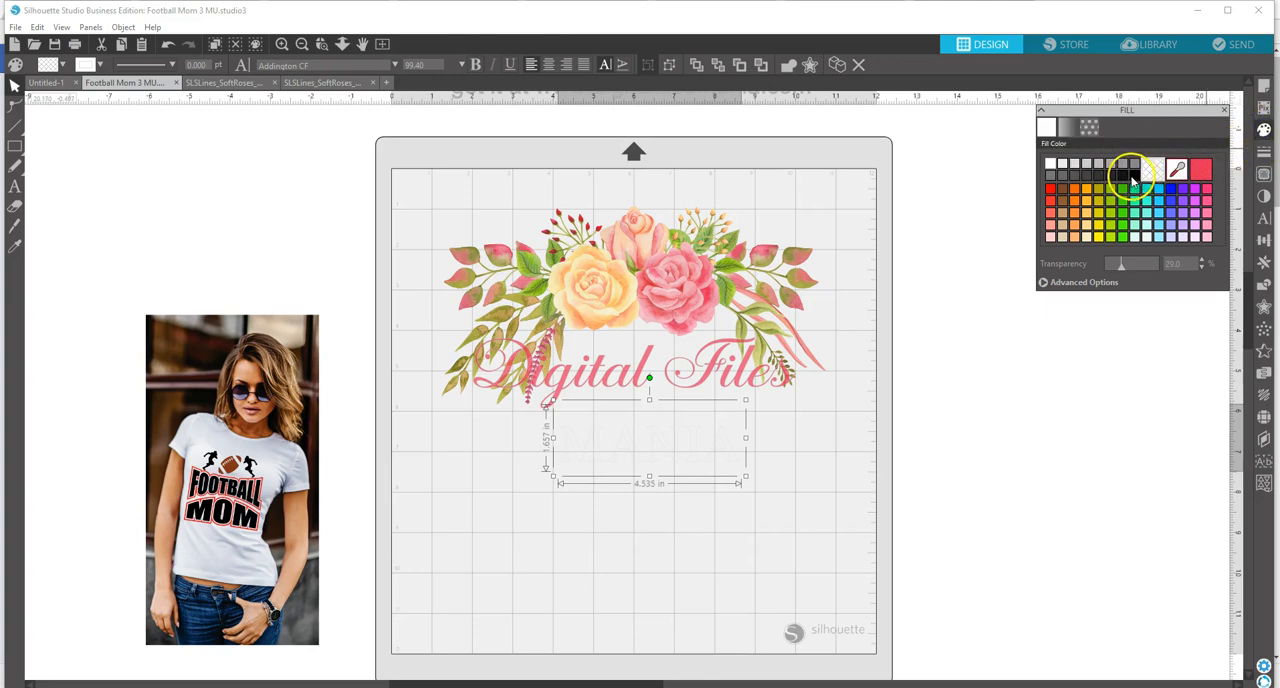
pyautogui.click(1200, 171)
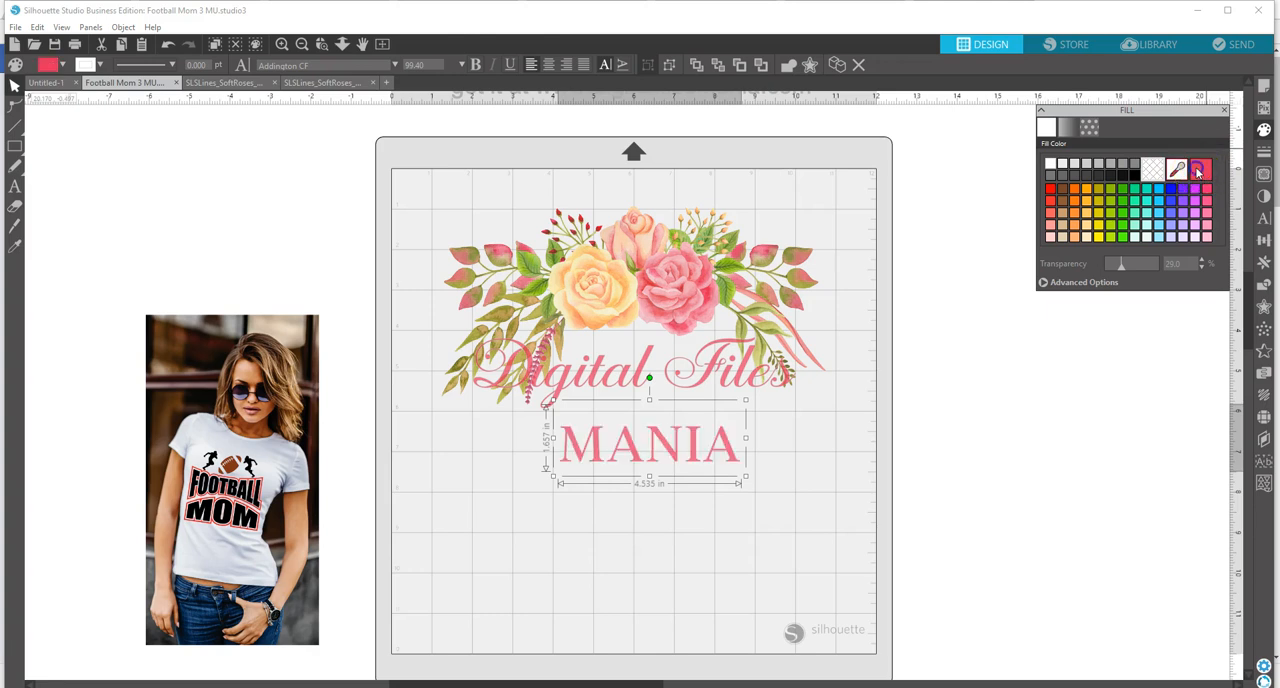
# Step: Check the line color of the "Digital Files" lettering and move "MANIA" up and left to center it beneath that lettering
pyautogui.click(703, 385)
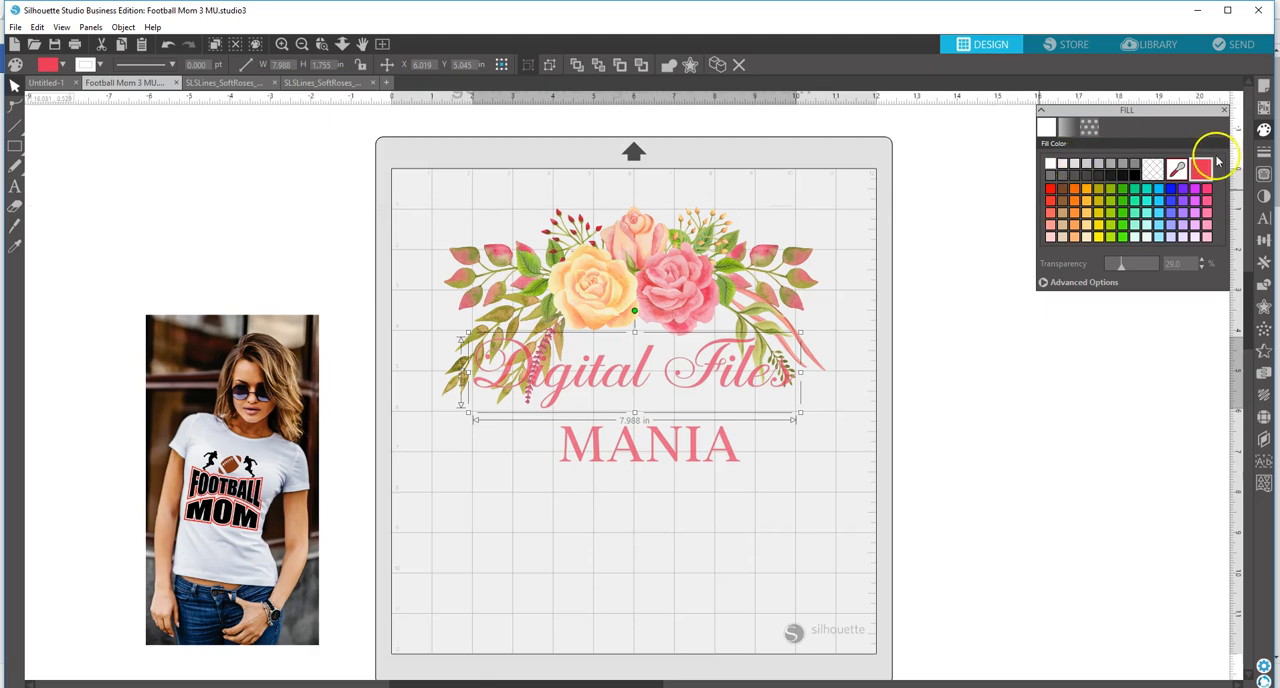
pyautogui.click(1264, 153)
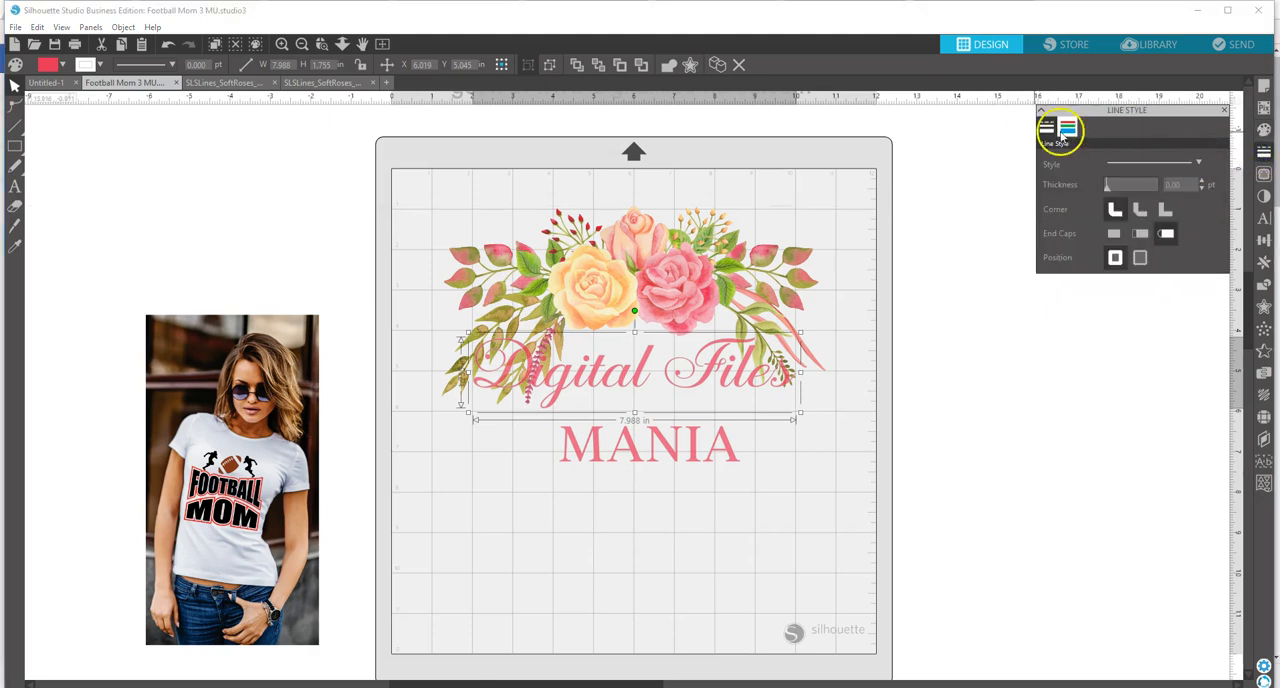
pyautogui.click(1067, 127)
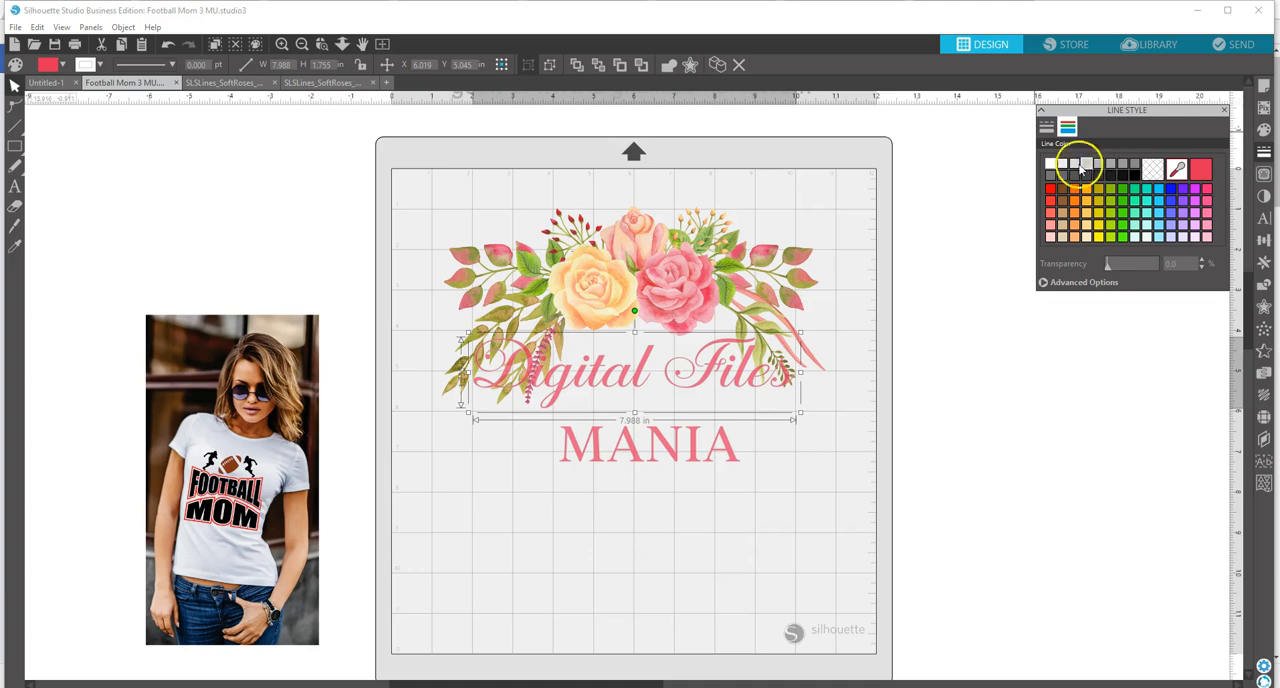
pyautogui.click(611, 439)
pyautogui.moveTo(610, 438); pyautogui.dragTo(609, 434)
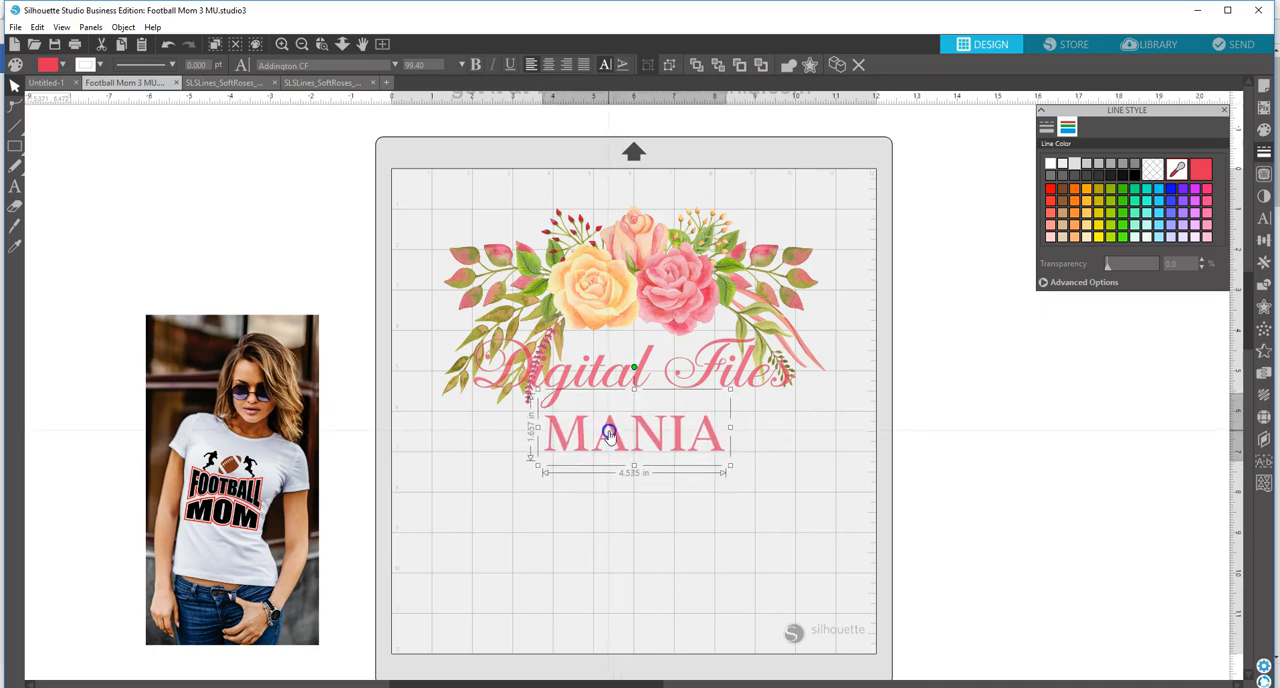
# Step: Create an outward offset around the "Digital Files" lettering with a distance of 0.050 in and rounded corners
pyautogui.click(638, 376)
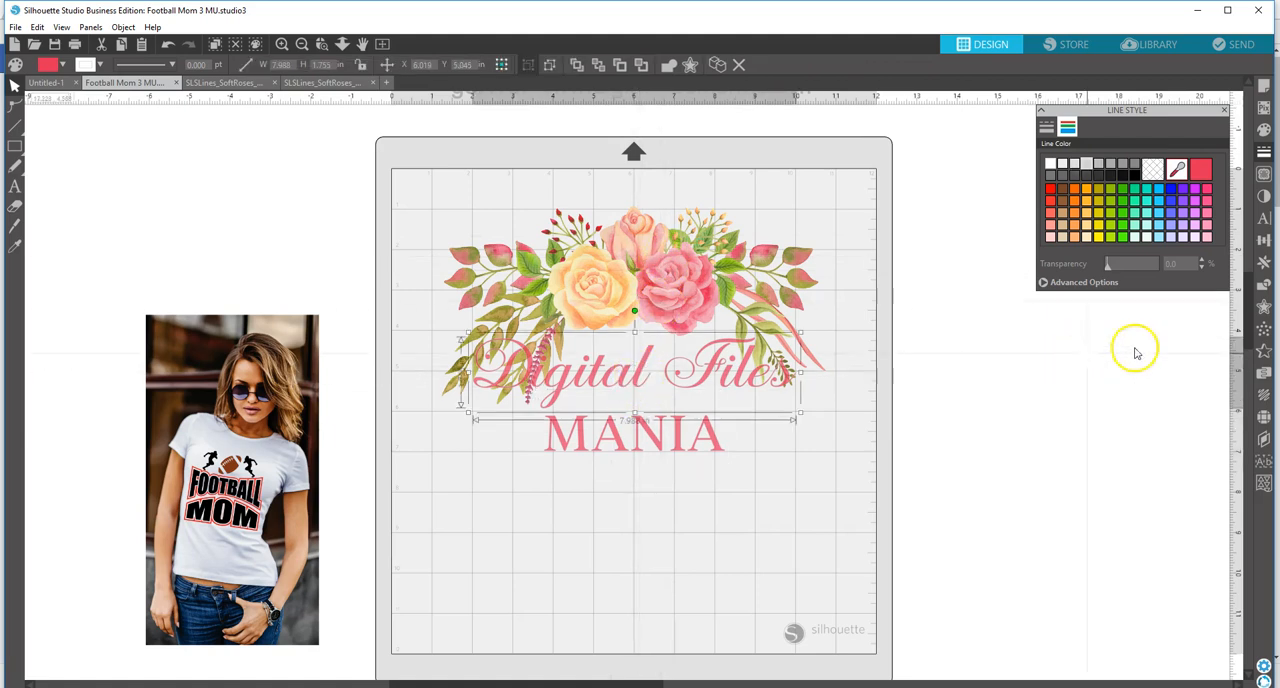
pyautogui.click(1263, 307)
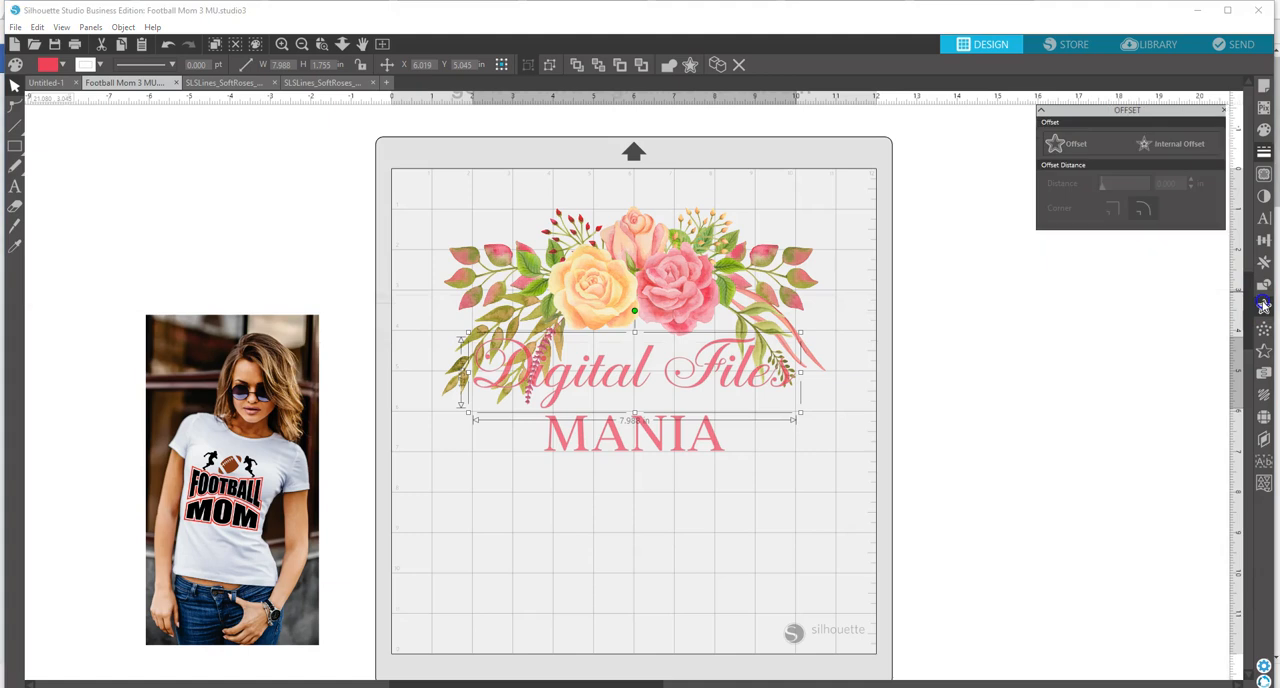
pyautogui.click(1078, 143)
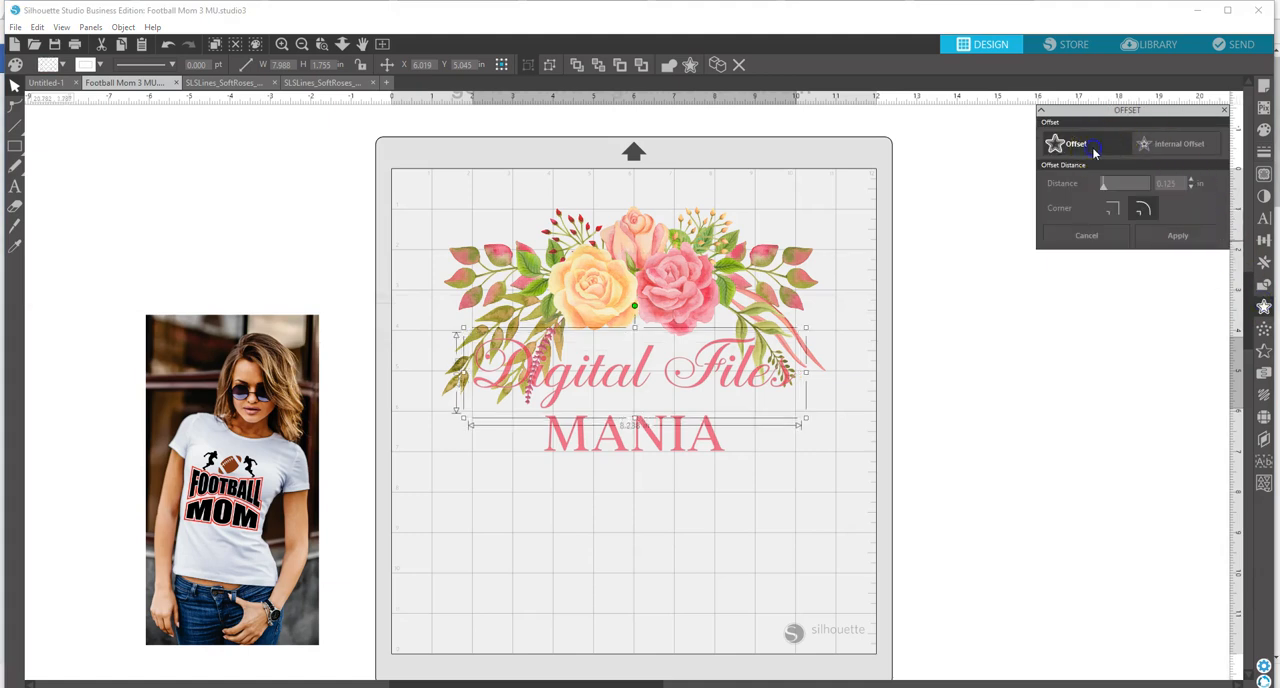
pyautogui.click(1191, 188)
pyautogui.click(1191, 188)
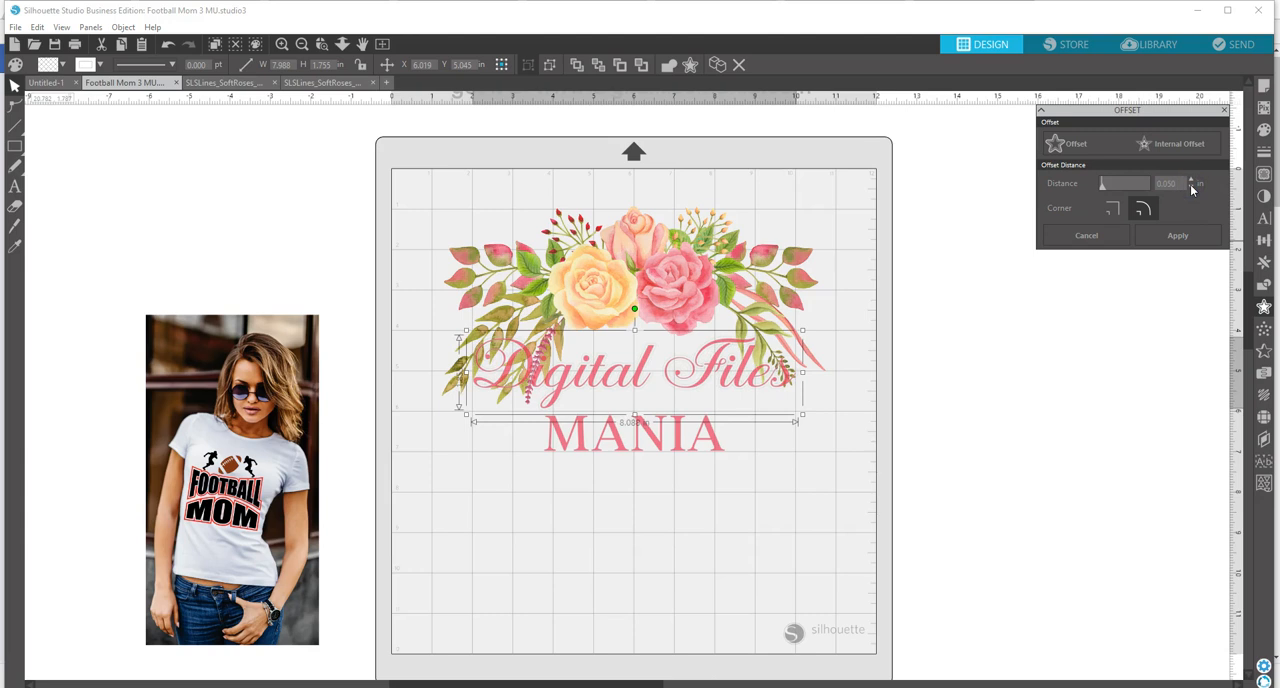
# Step: Set the line color of the offset around "Digital Files" to light gray
pyautogui.click(1263, 176)
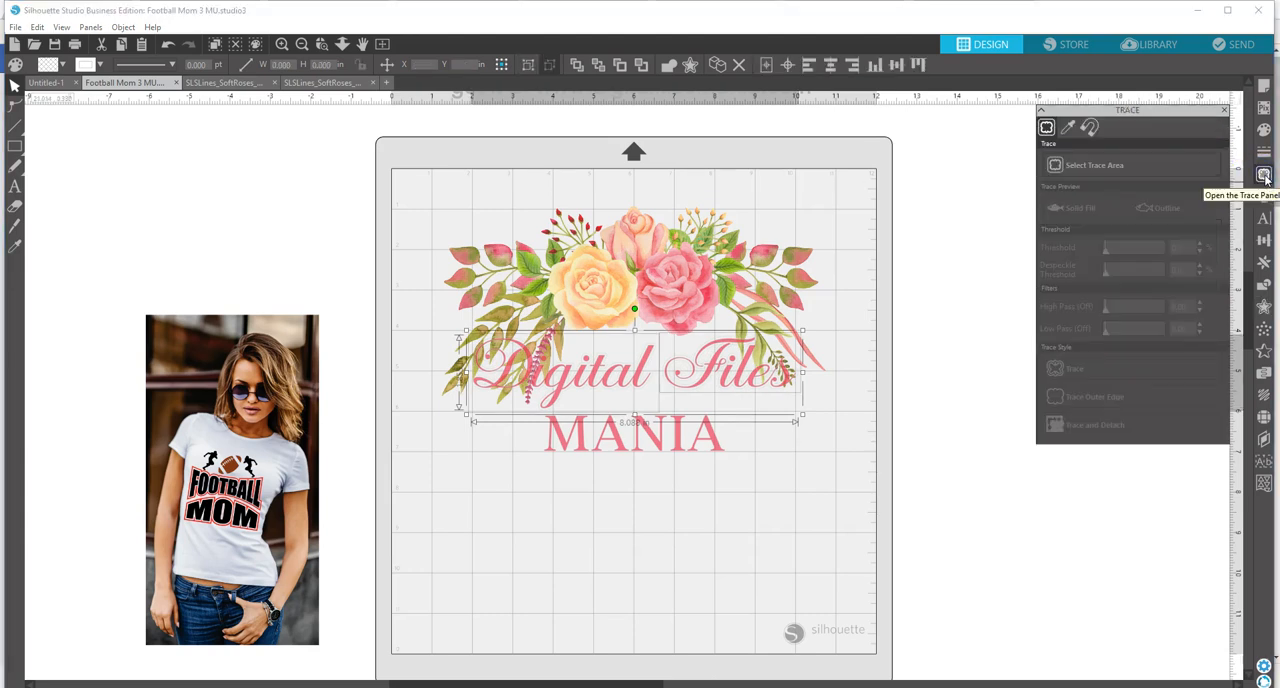
pyautogui.click(1263, 152)
pyautogui.click(1127, 140)
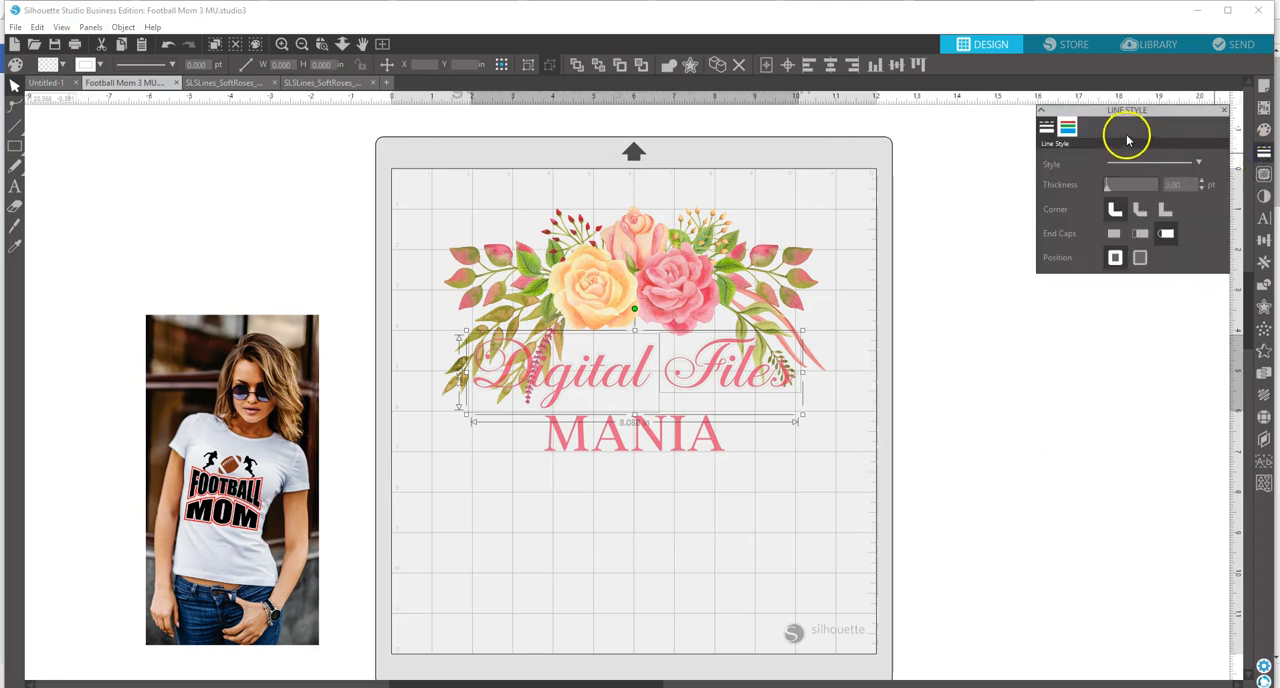
pyautogui.click(1068, 127)
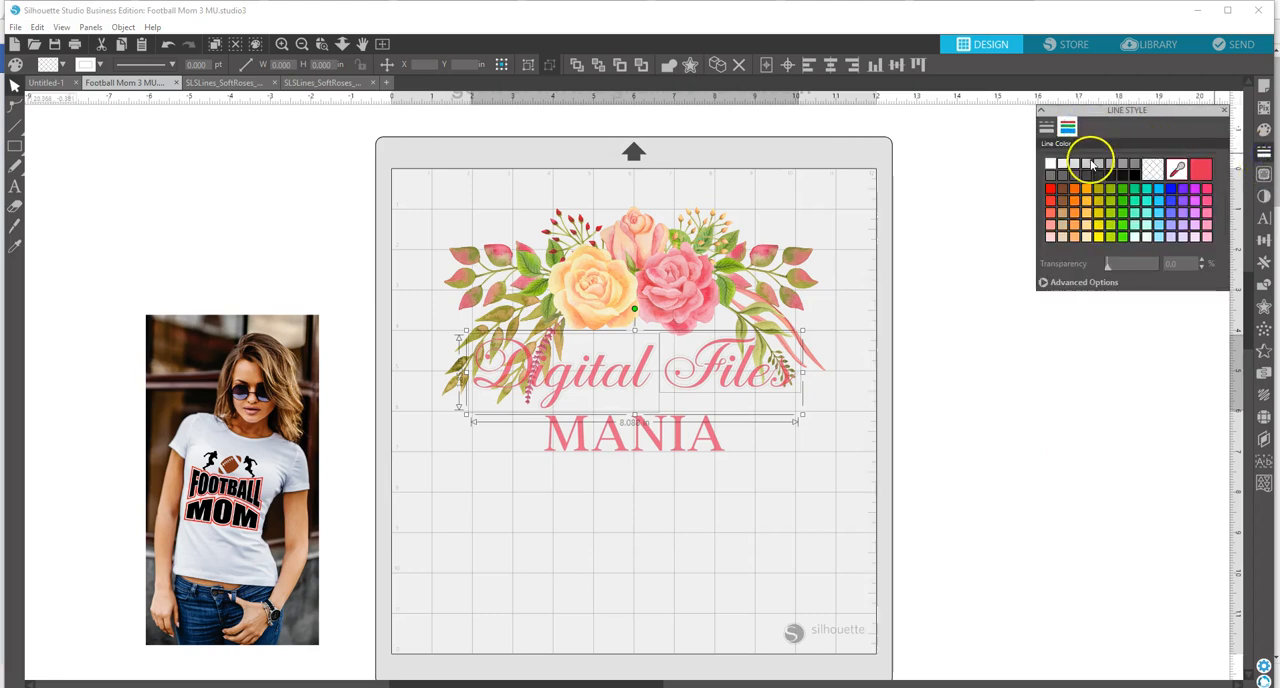
pyautogui.click(1087, 163)
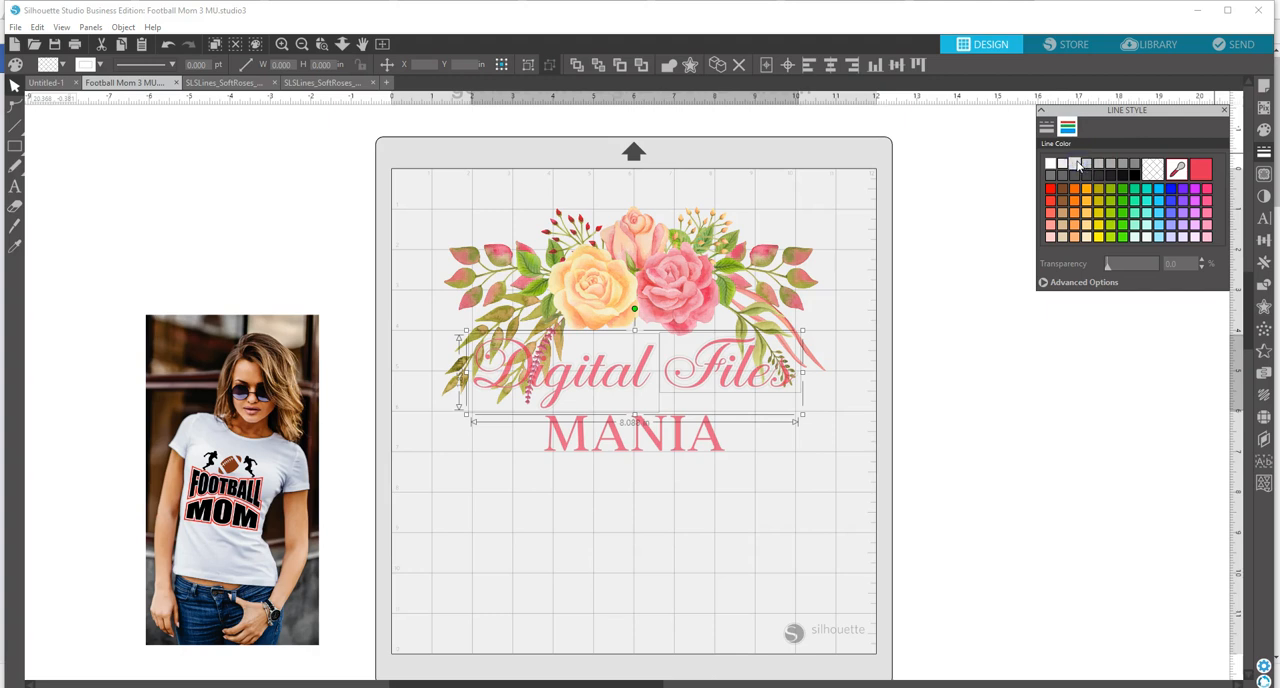
# Step: Fill the "Digital Files" offset with a yellow sampled from the yellow rose, then deselect it
pyautogui.click(1263, 175)
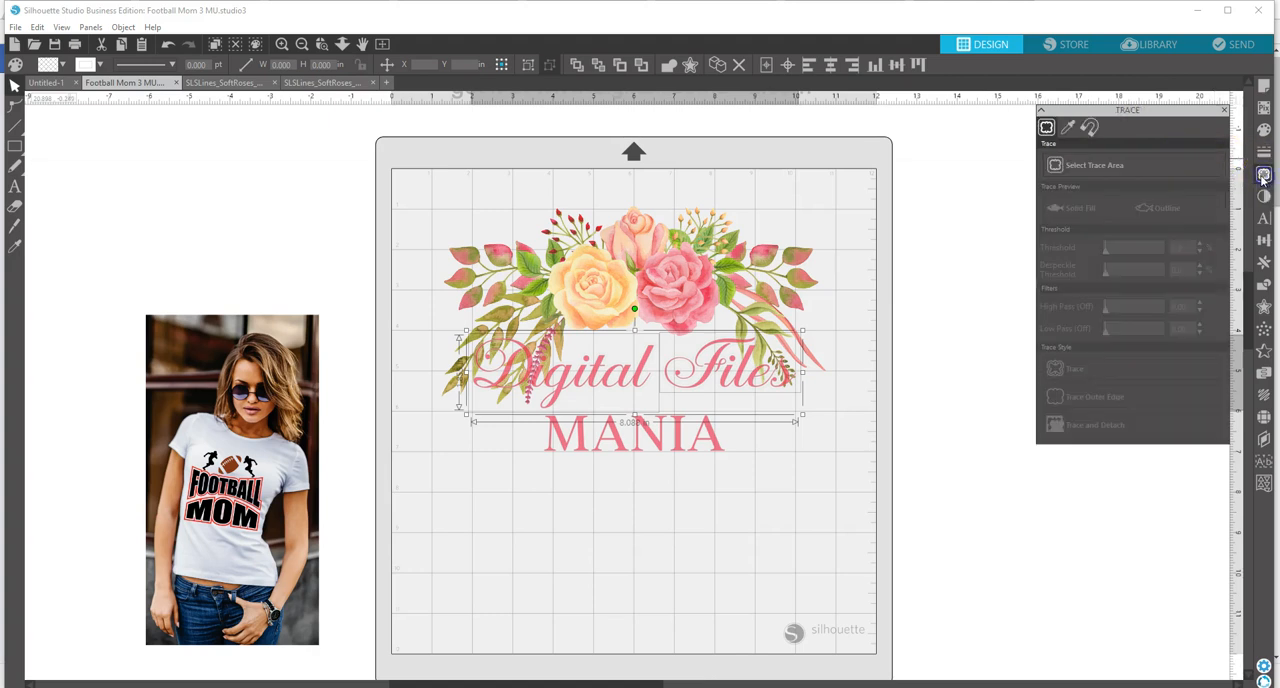
pyautogui.click(1263, 129)
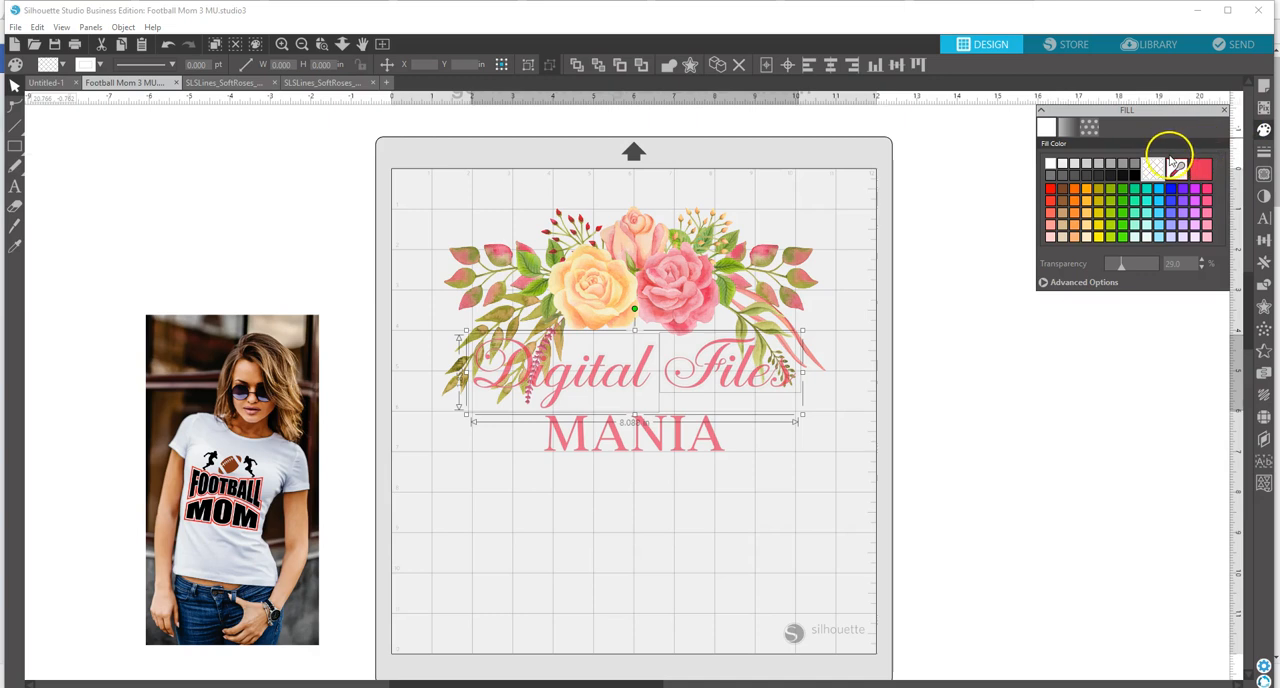
pyautogui.click(1180, 170)
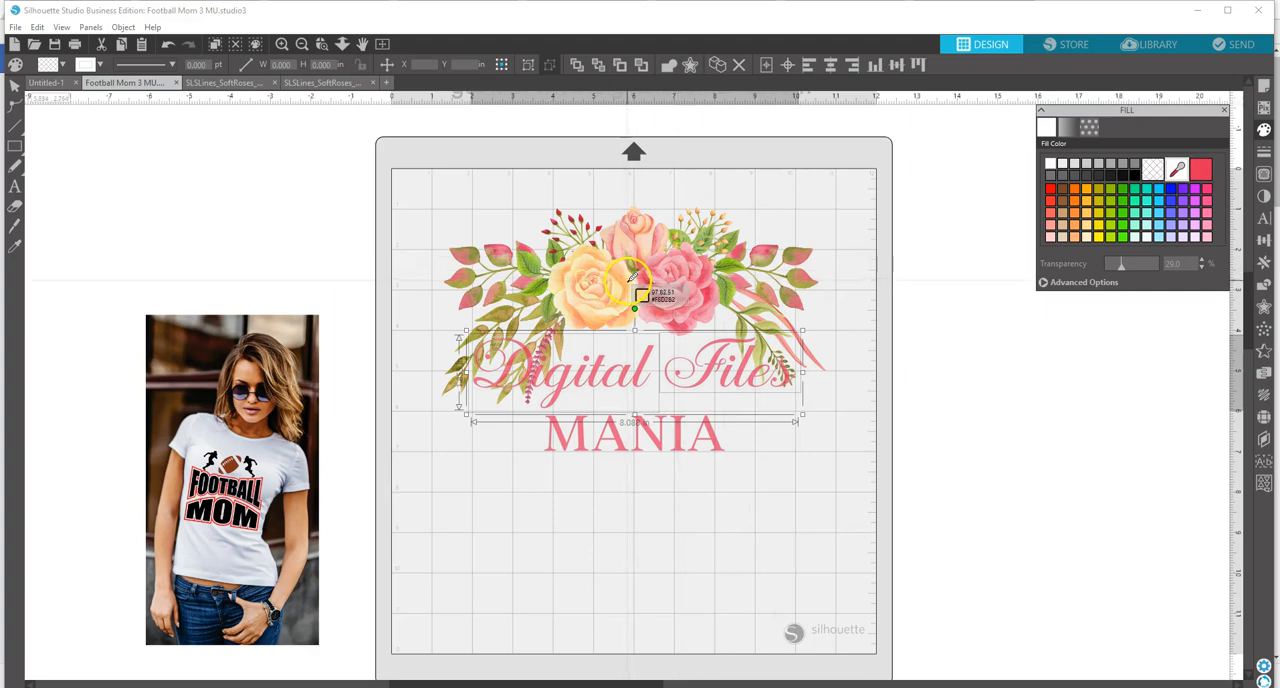
pyautogui.click(632, 280)
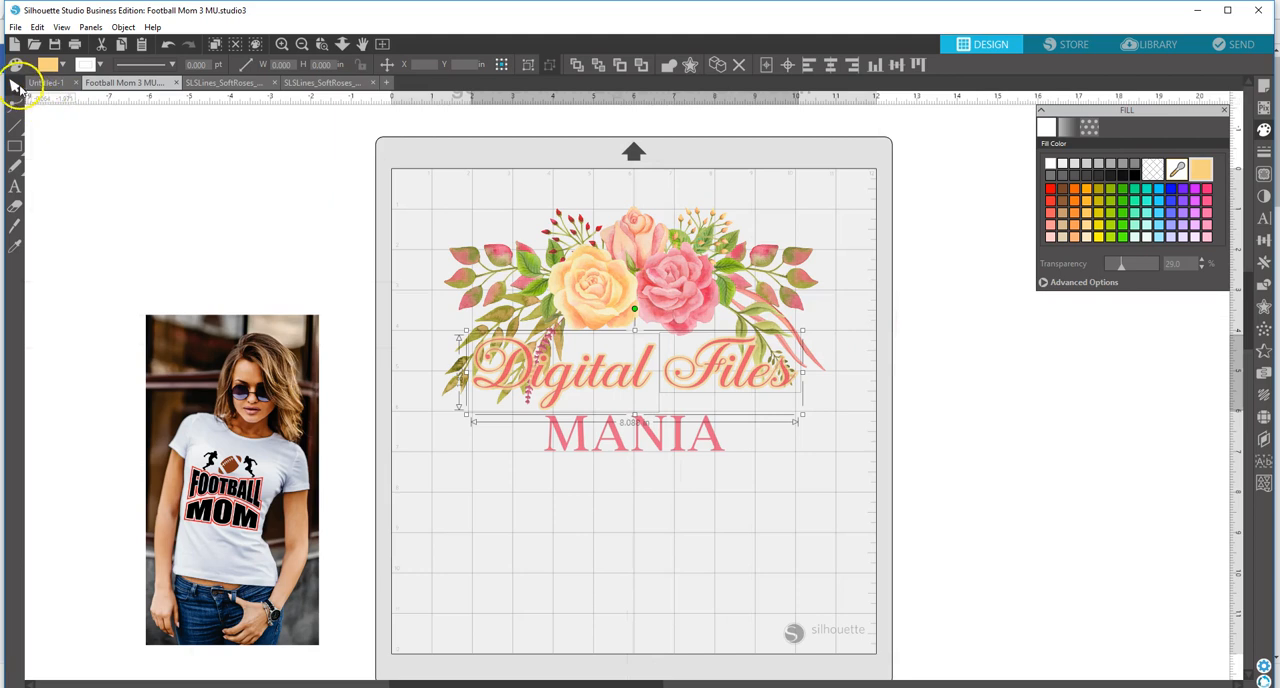
pyautogui.click(180, 160)
# Step: Nudge the "MANIA" text slightly upward toward the "Digital Files" lettering
pyautogui.click(657, 441)
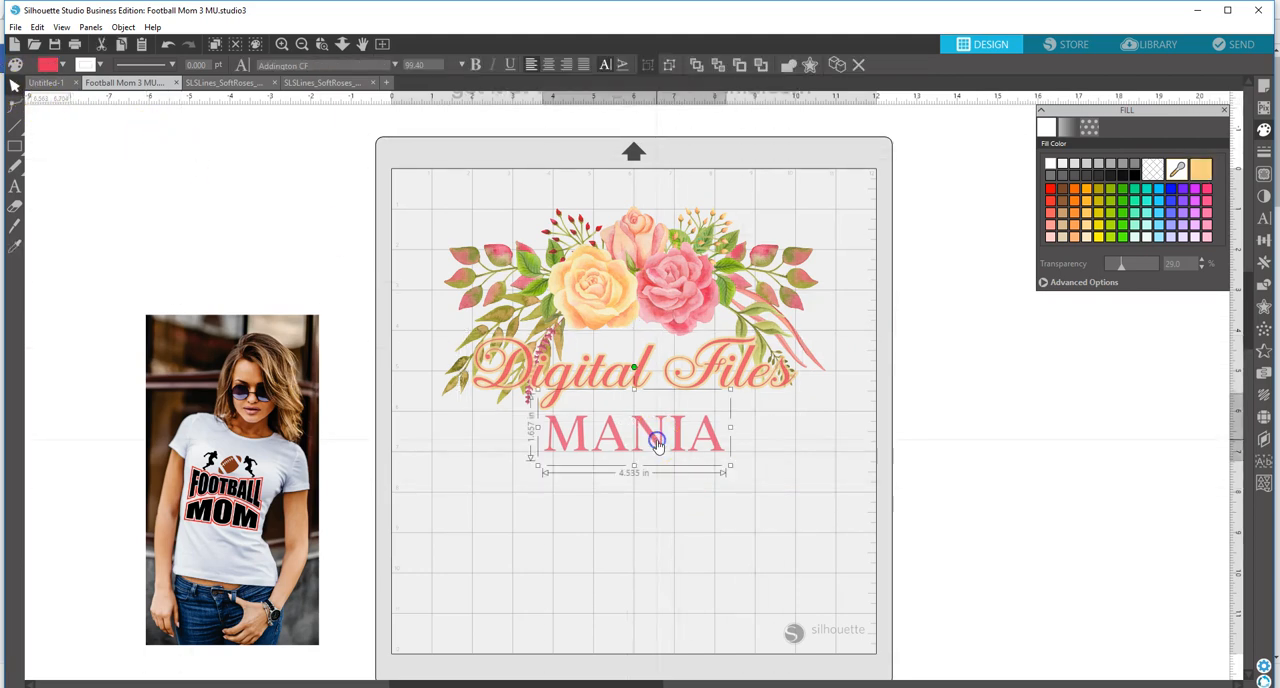
pyautogui.press('Up')
pyautogui.press('Up')
pyautogui.press('Up')
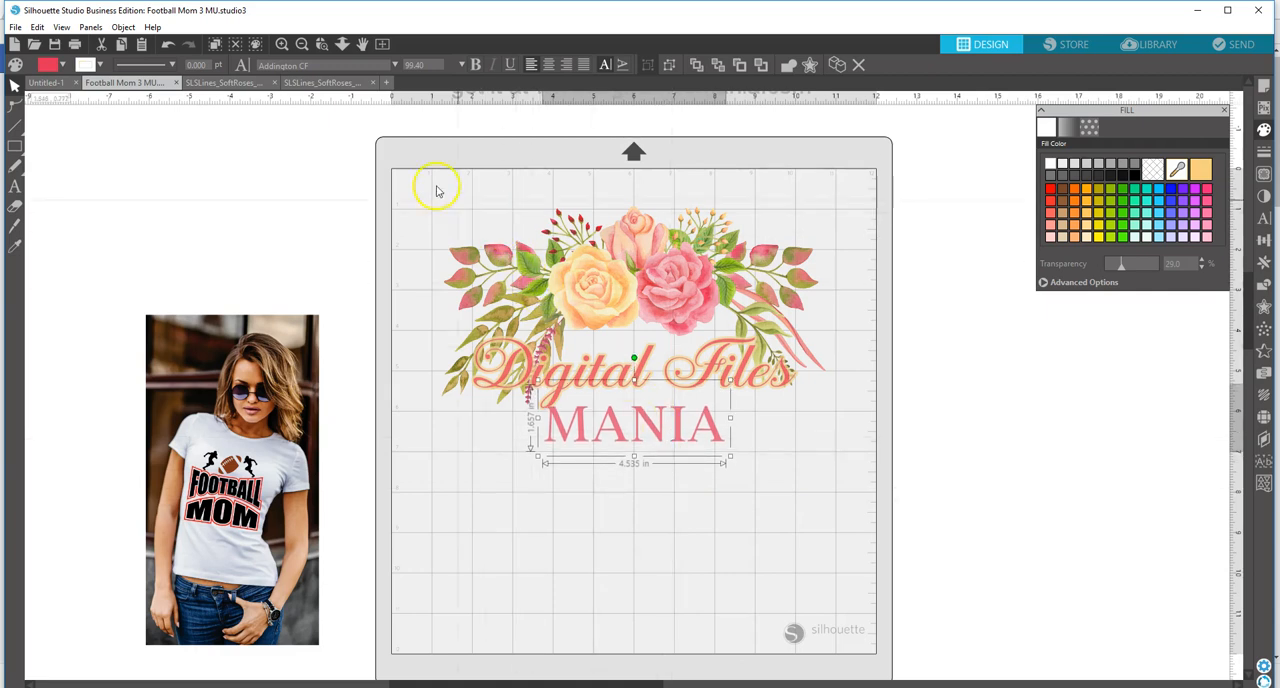
# Step: Group the rose arrangement, the "Digital Files" lettering with its offset and the "MANIA" text into one object
pyautogui.moveTo(406, 171); pyautogui.dragTo(823, 500)
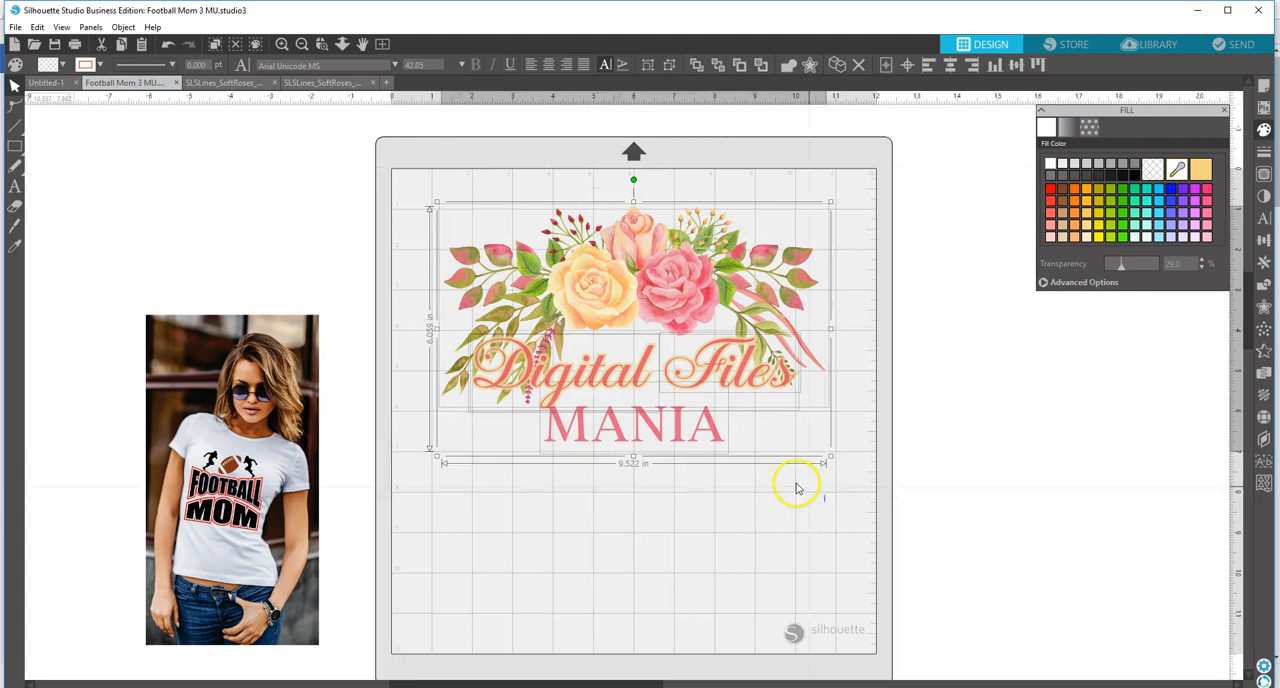
pyautogui.rightClick(750, 500)
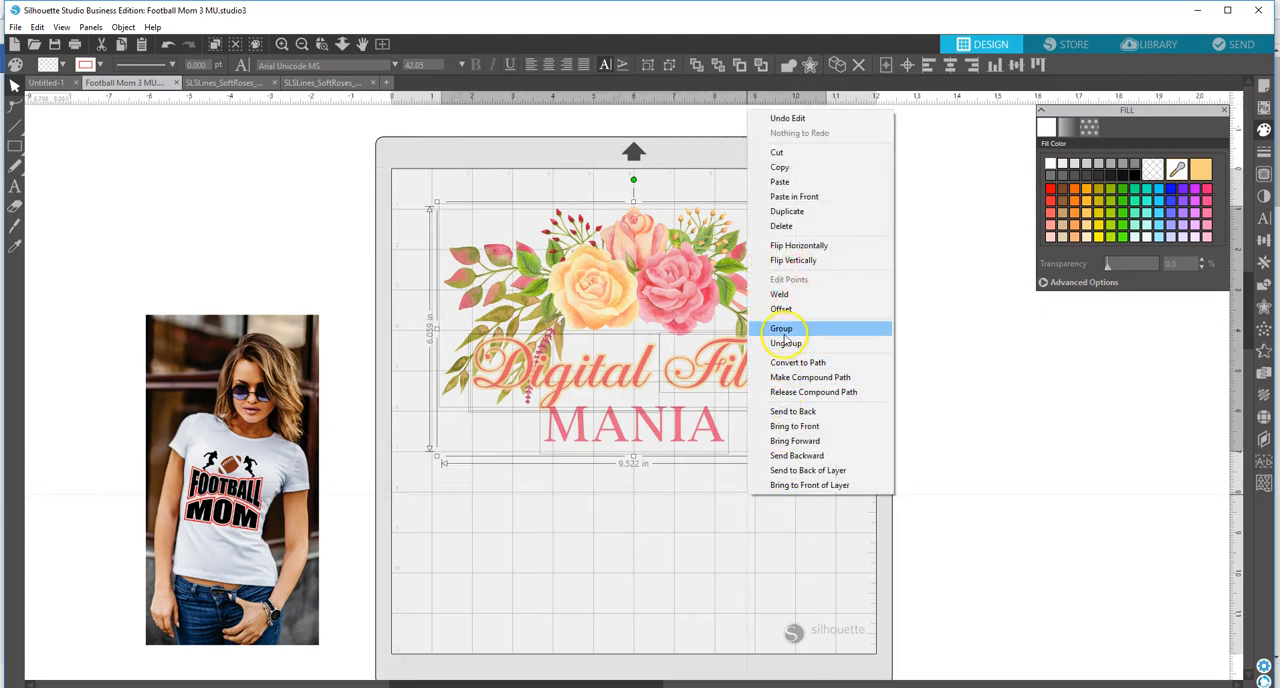
pyautogui.click(785, 333)
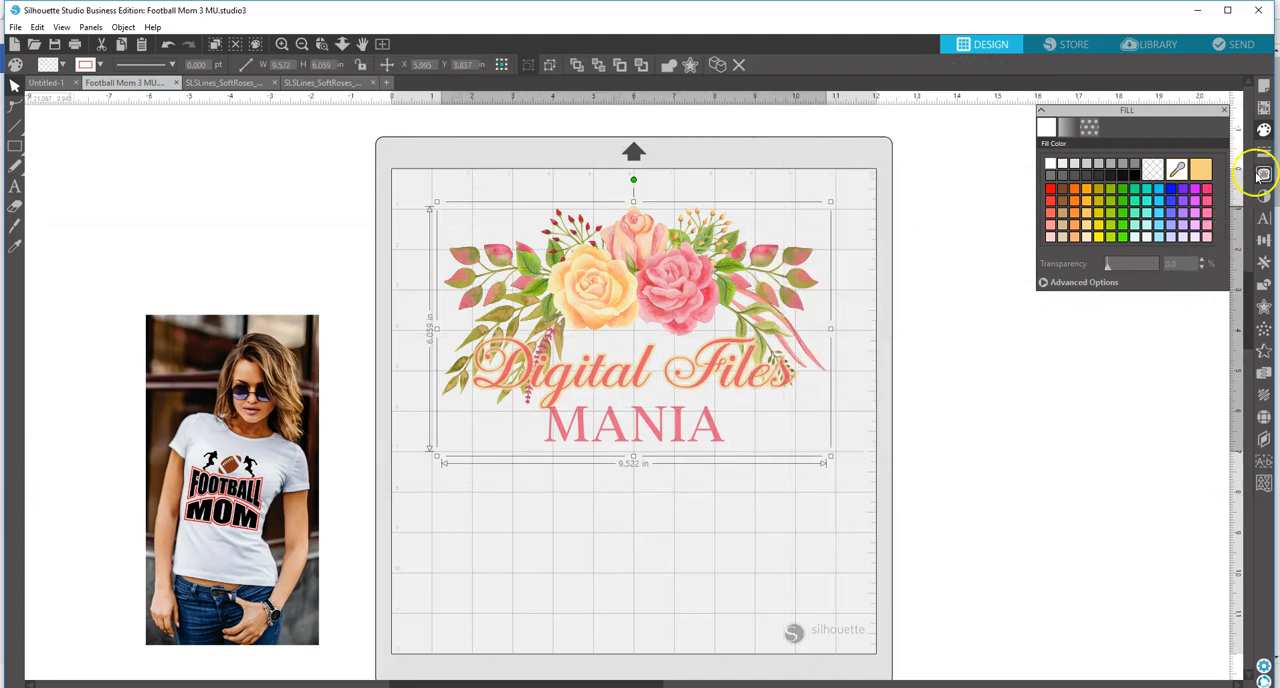
# Step: Set the fill transparency of the grouped floral "Digital Files MANIA" logo to 78%
pyautogui.click(1263, 135)
pyautogui.click(1264, 131)
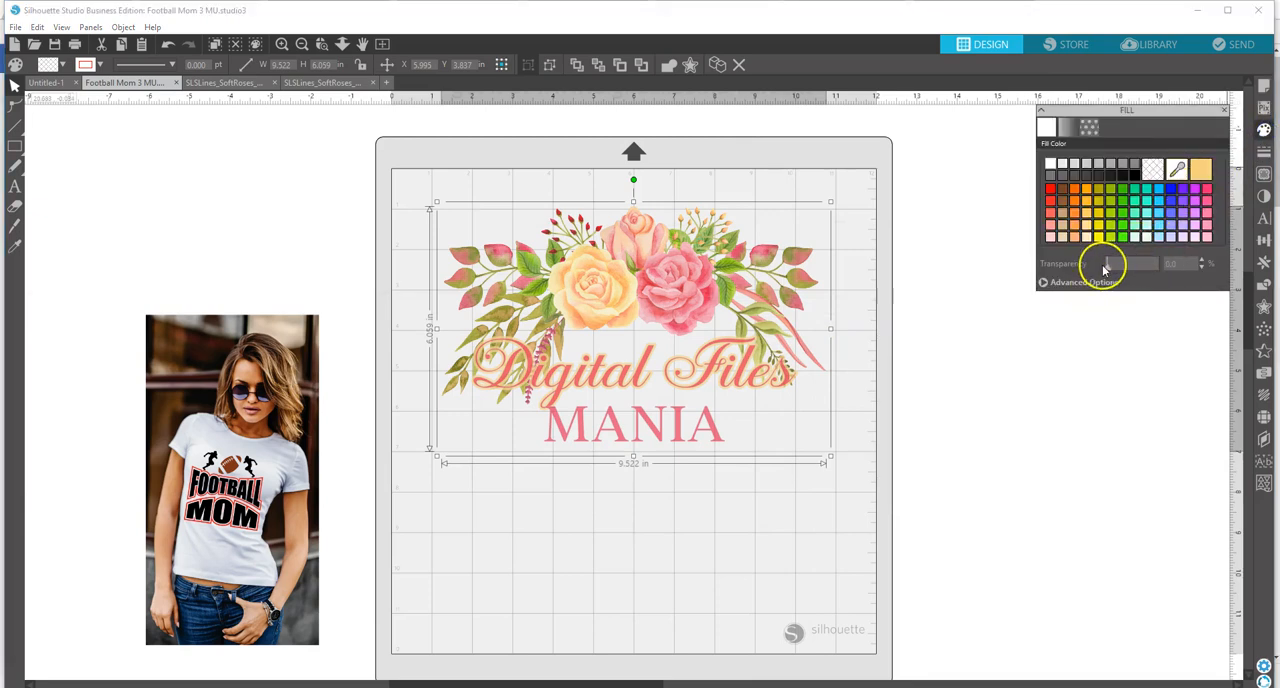
pyautogui.moveTo(1107, 270); pyautogui.dragTo(1147, 262)
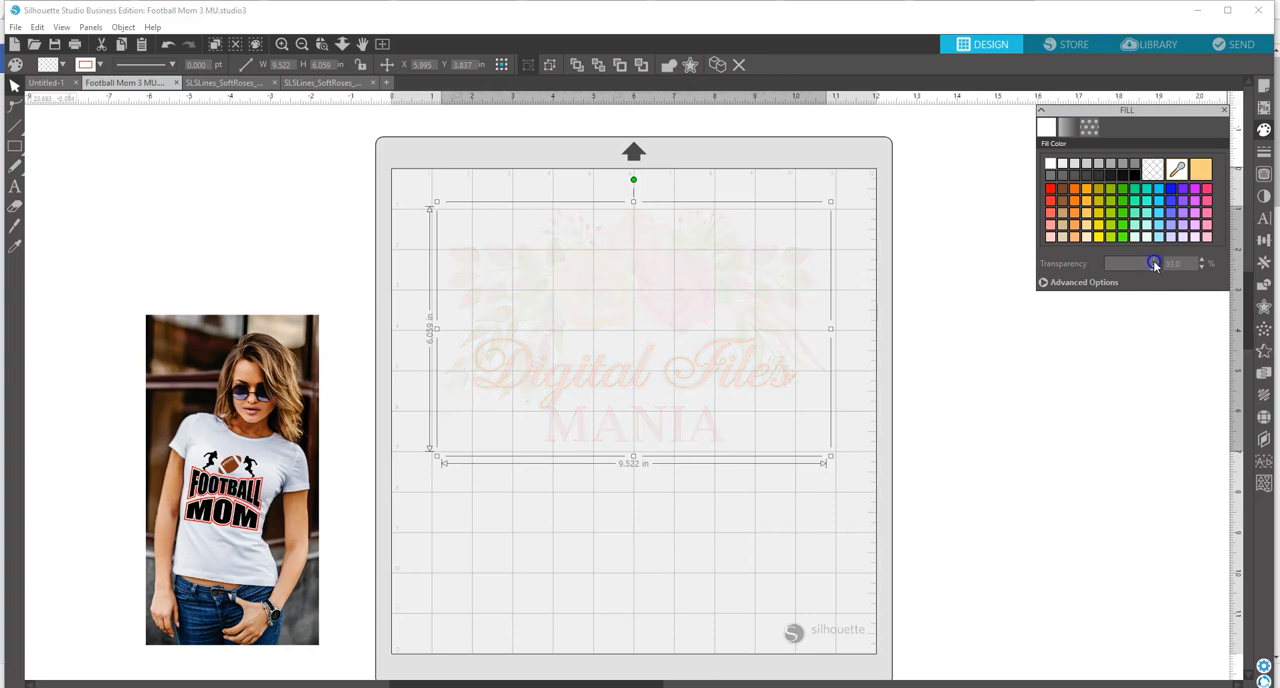
pyautogui.moveTo(1152, 263); pyautogui.dragTo(1145, 263)
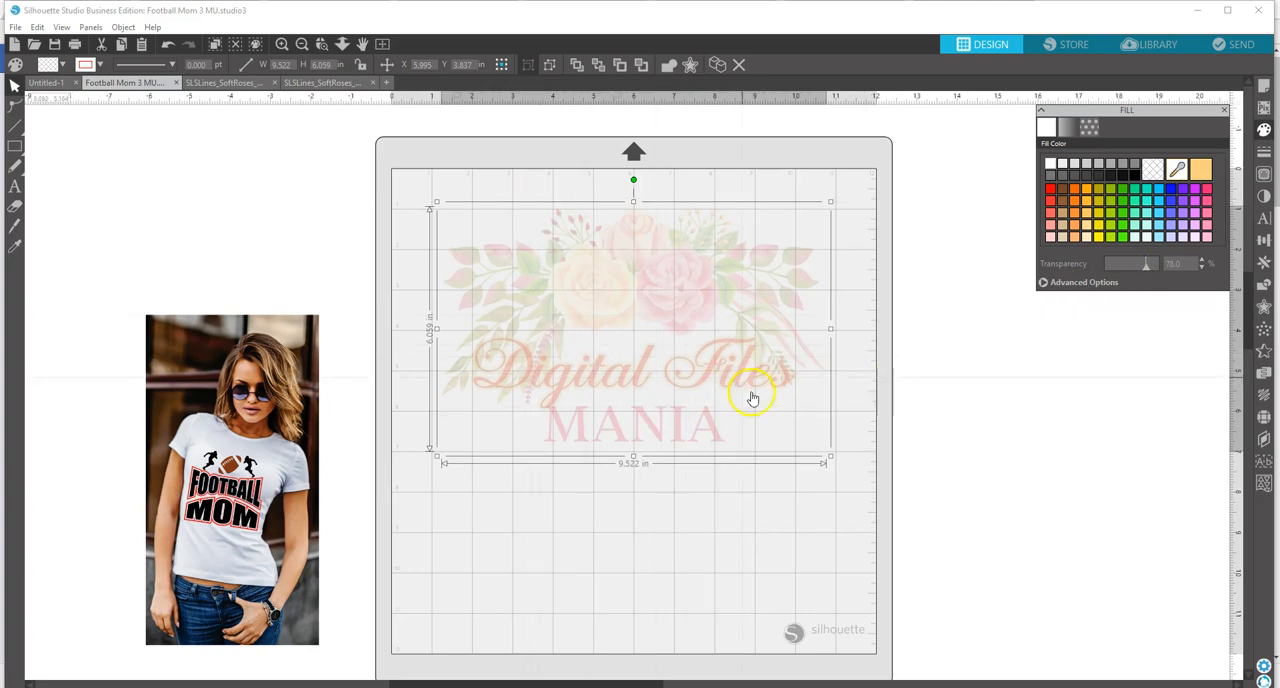
# Step: Scale the faded logo down to about 2.07 in wide and place it over the shirt in the model photo
pyautogui.moveTo(830, 461); pyautogui.dragTo(605, 287)
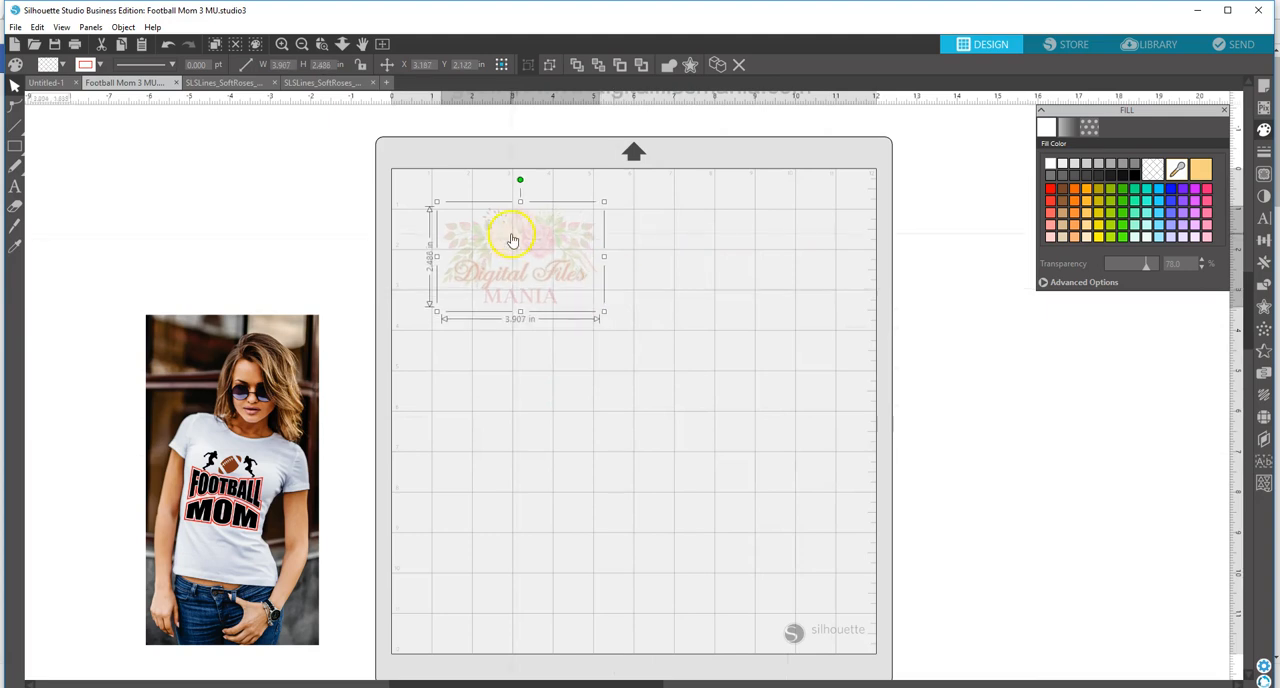
pyautogui.moveTo(516, 243); pyautogui.dragTo(230, 510)
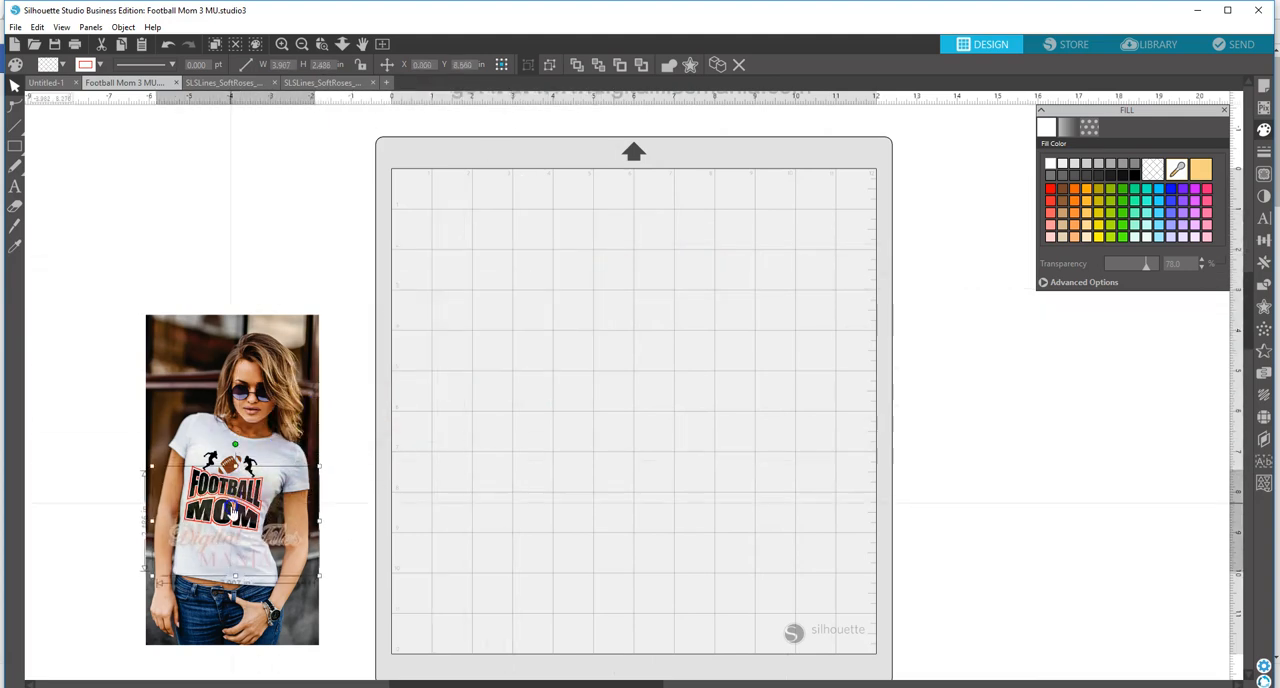
pyautogui.moveTo(317, 580); pyautogui.dragTo(256, 550)
pyautogui.click(256, 550)
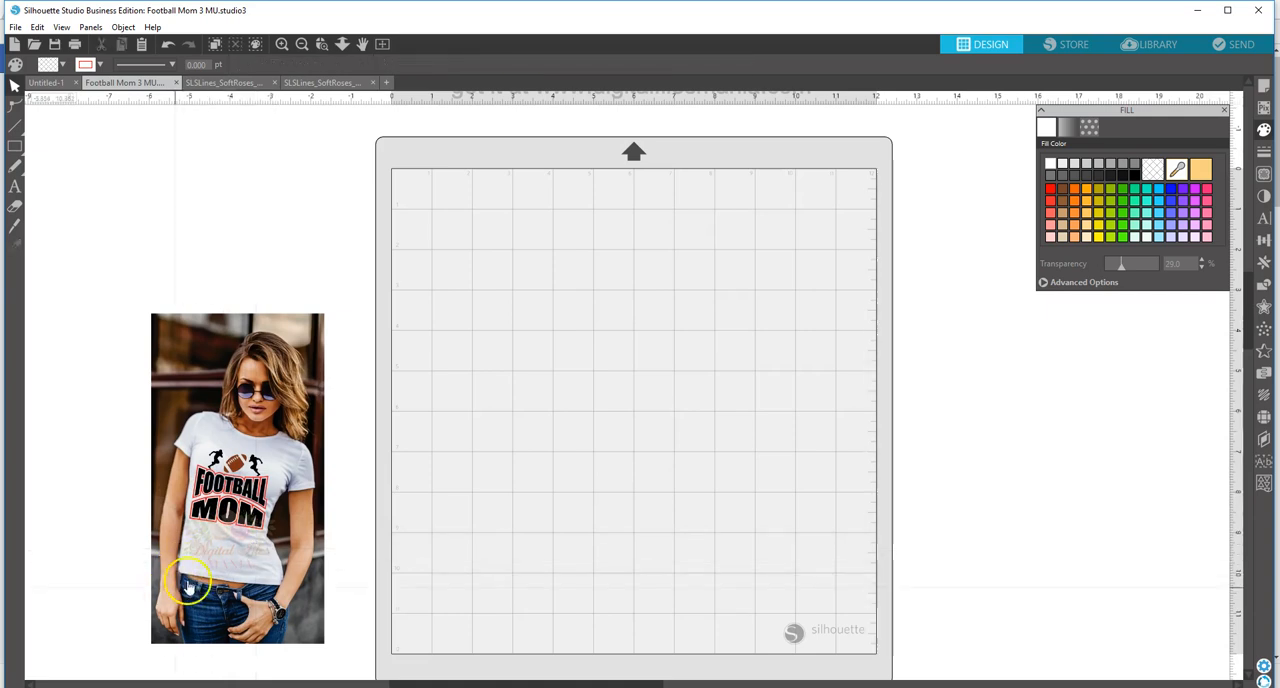
# Step: Move the model photo and faded logo onto the mat, positioning the logo around the lower edge of the "FOOTBALL MOM" shirt graphic
pyautogui.moveTo(231, 554)
pyautogui.mouseDown()
pyautogui.moveTo(237, 525)
pyautogui.moveTo(234, 567)
pyautogui.mouseUp()
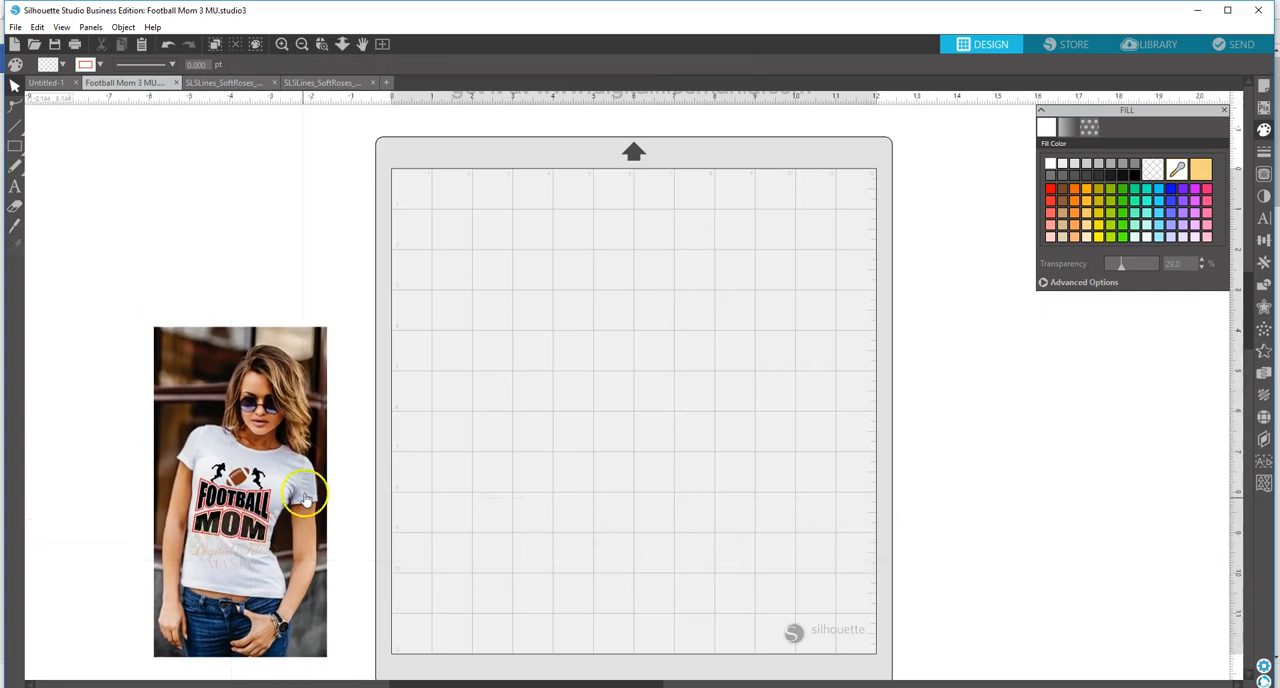
pyautogui.moveTo(305, 497); pyautogui.dragTo(582, 451)
pyautogui.moveTo(277, 531); pyautogui.dragTo(508, 510)
pyautogui.click(522, 532)
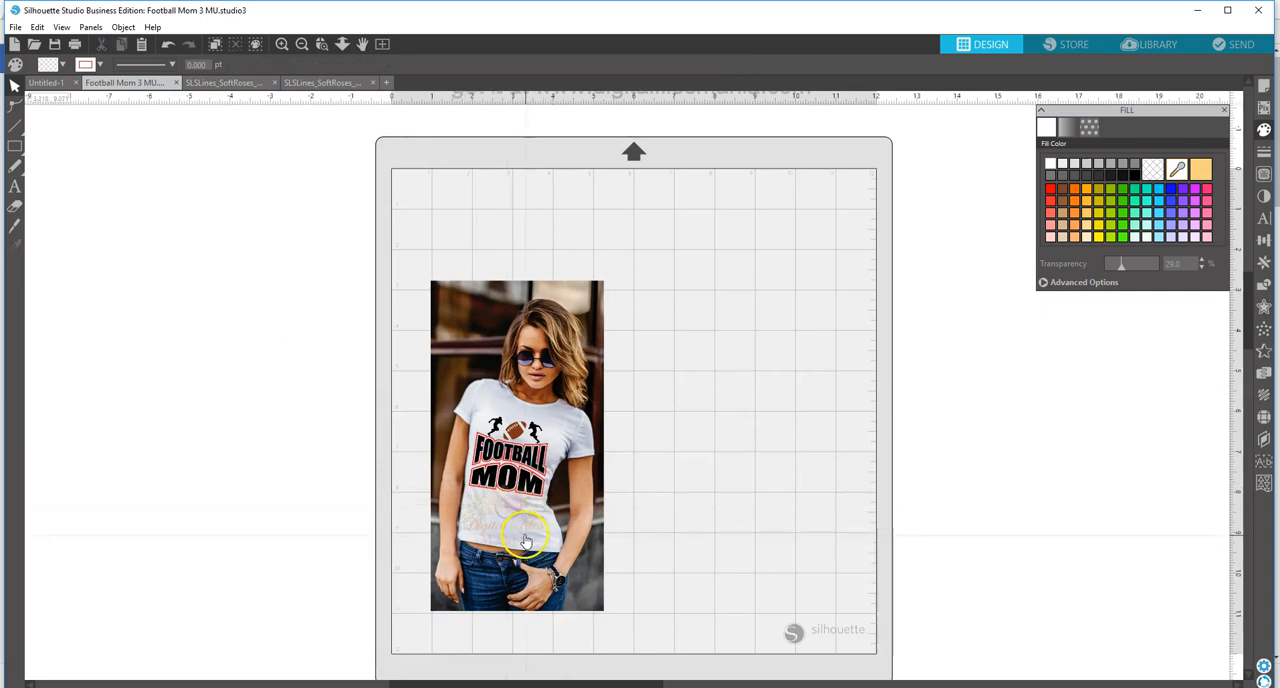
pyautogui.click(525, 527)
pyautogui.moveTo(443, 543); pyautogui.dragTo(501, 530)
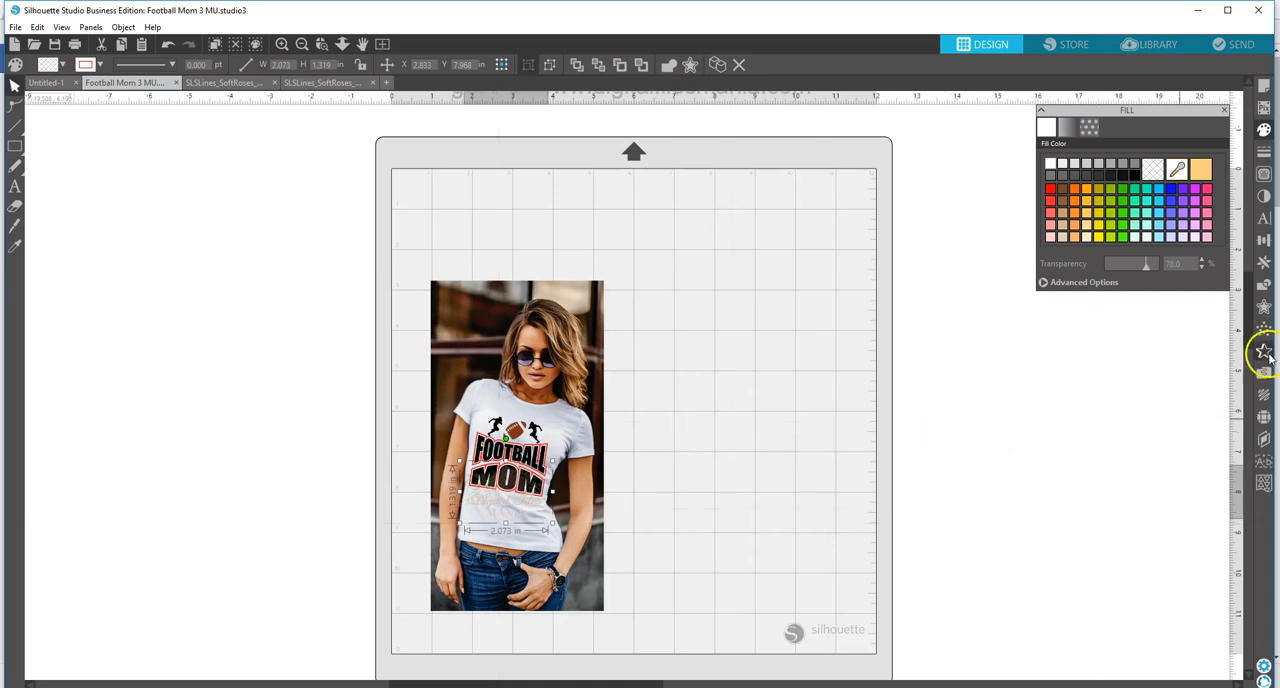
# Step: Move the "This is a free file for the day" text from above the mat onto the mat, directly over the photo
pyautogui.moveTo(1251, 320); pyautogui.dragTo(1249, 298)
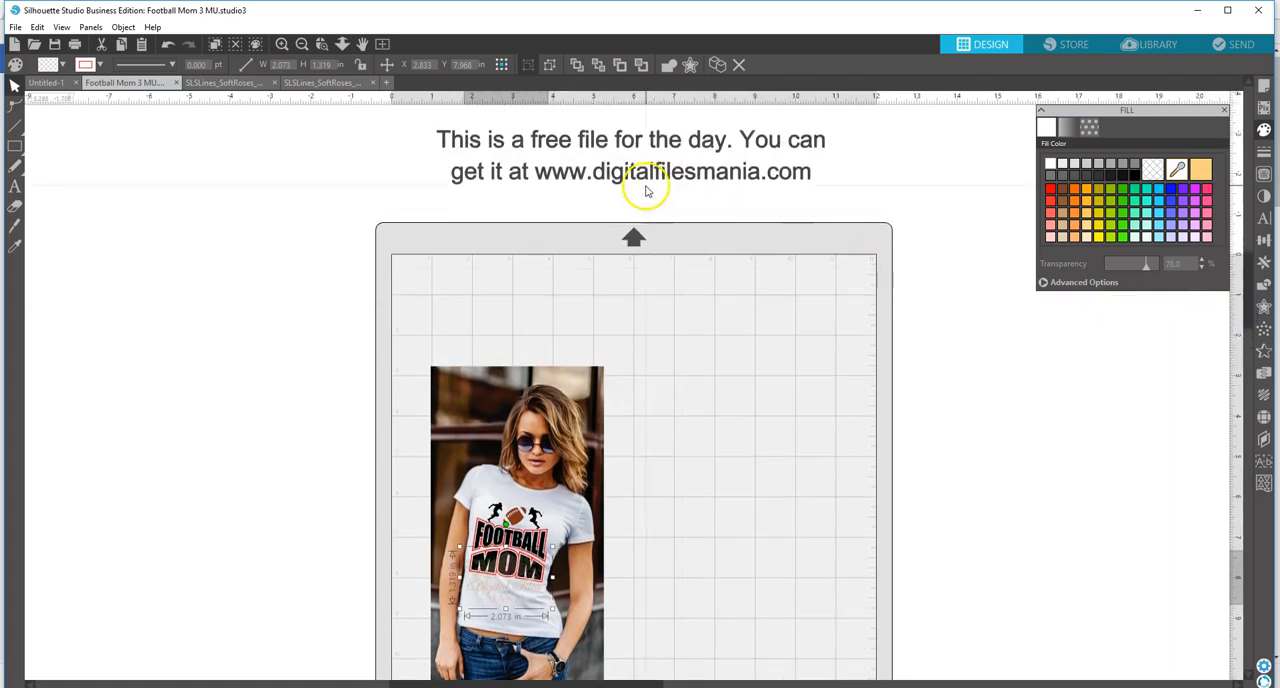
pyautogui.moveTo(651, 181); pyautogui.dragTo(633, 329)
pyautogui.click(633, 329)
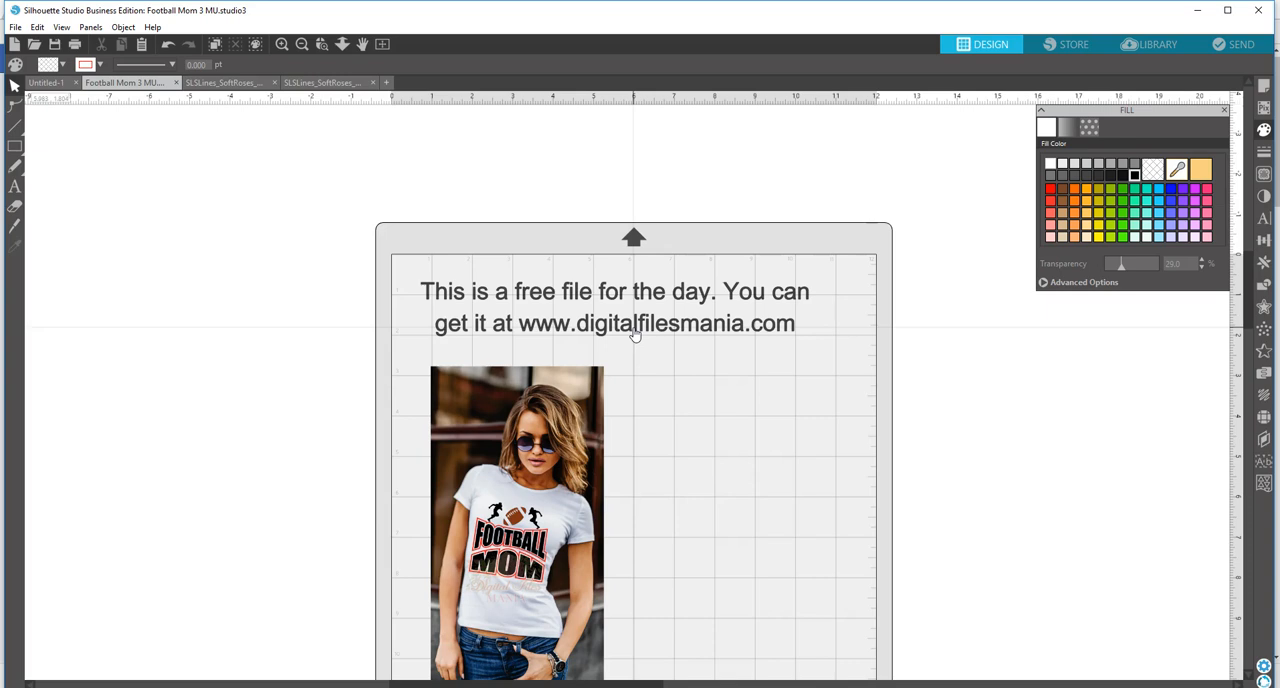
pyautogui.scroll(-2, 1243, 257)
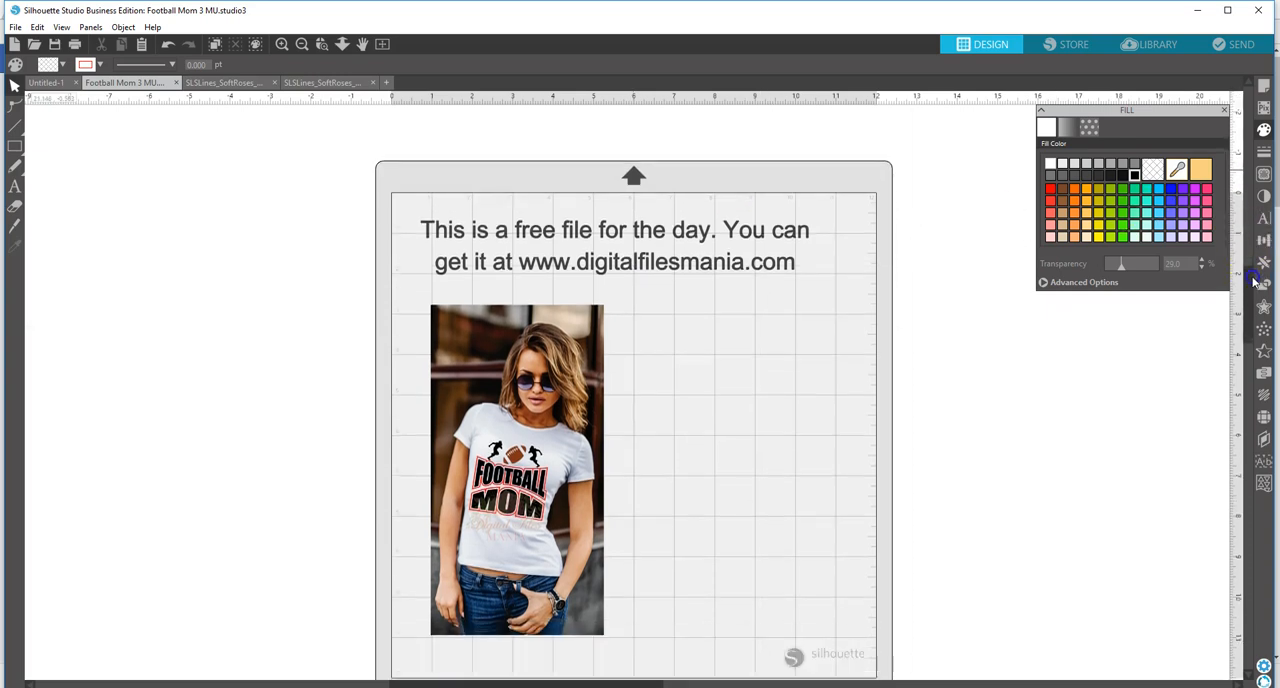
pyautogui.scroll(-1, 1255, 283)
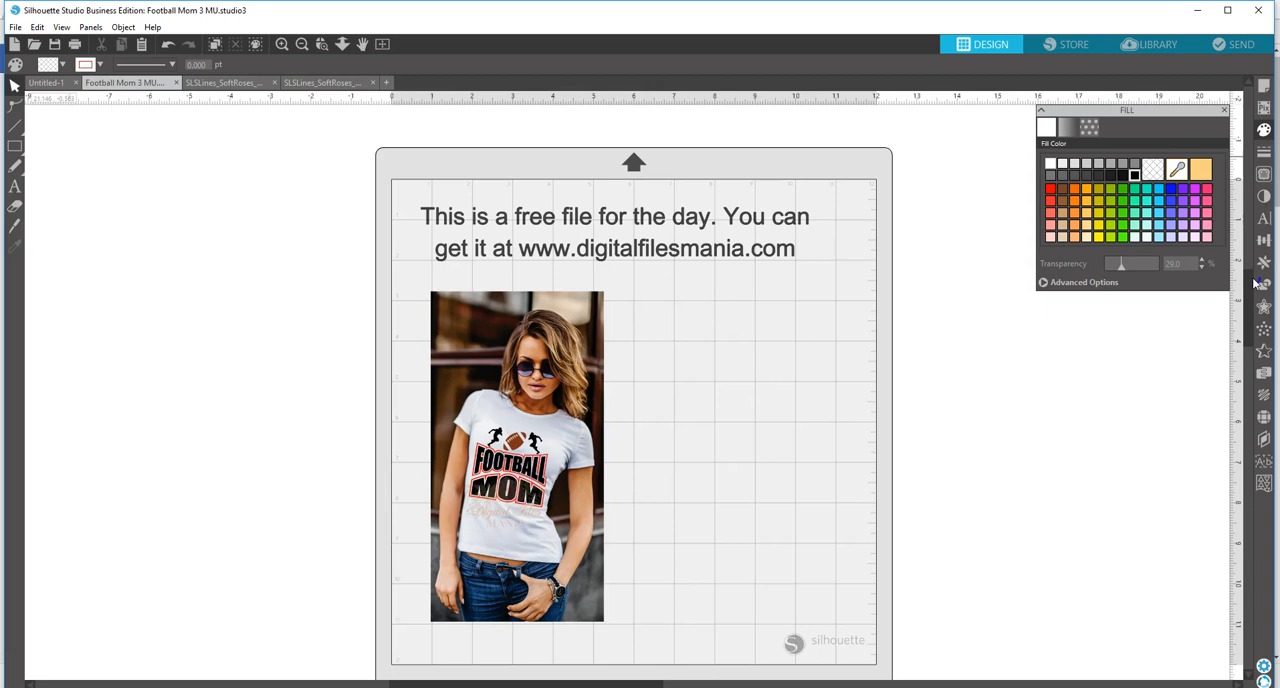
pyautogui.click(1253, 279)
pyautogui.click(1243, 278)
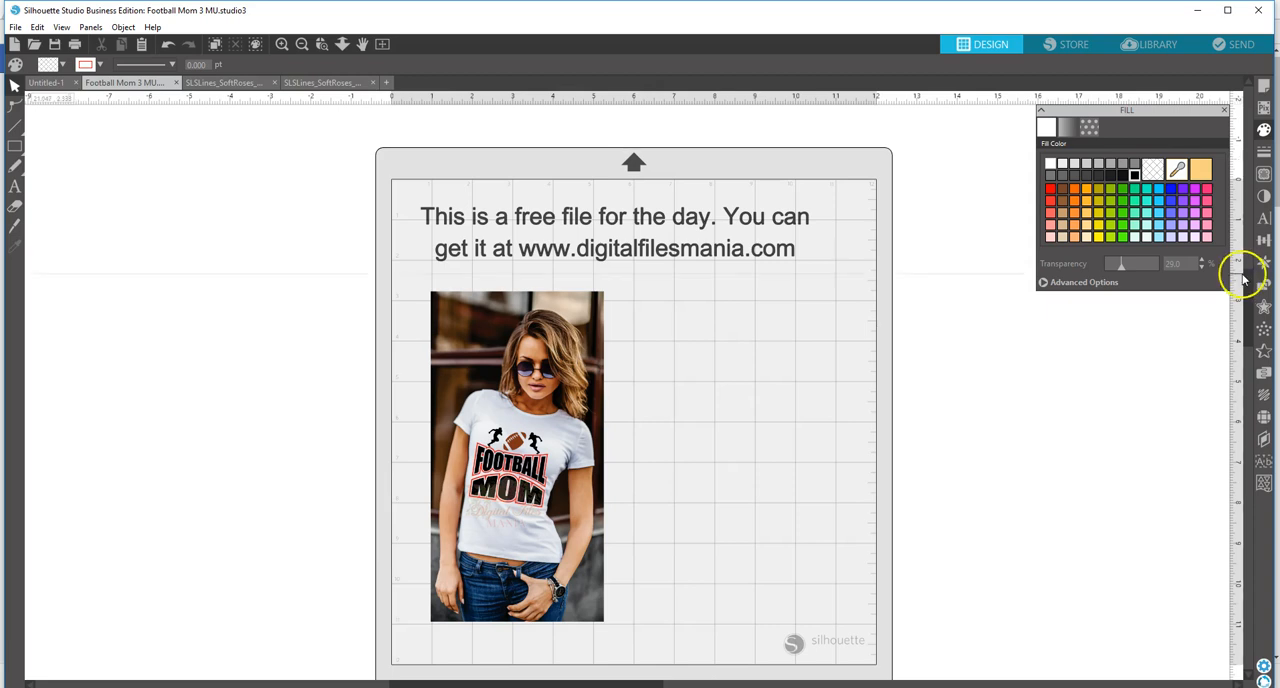